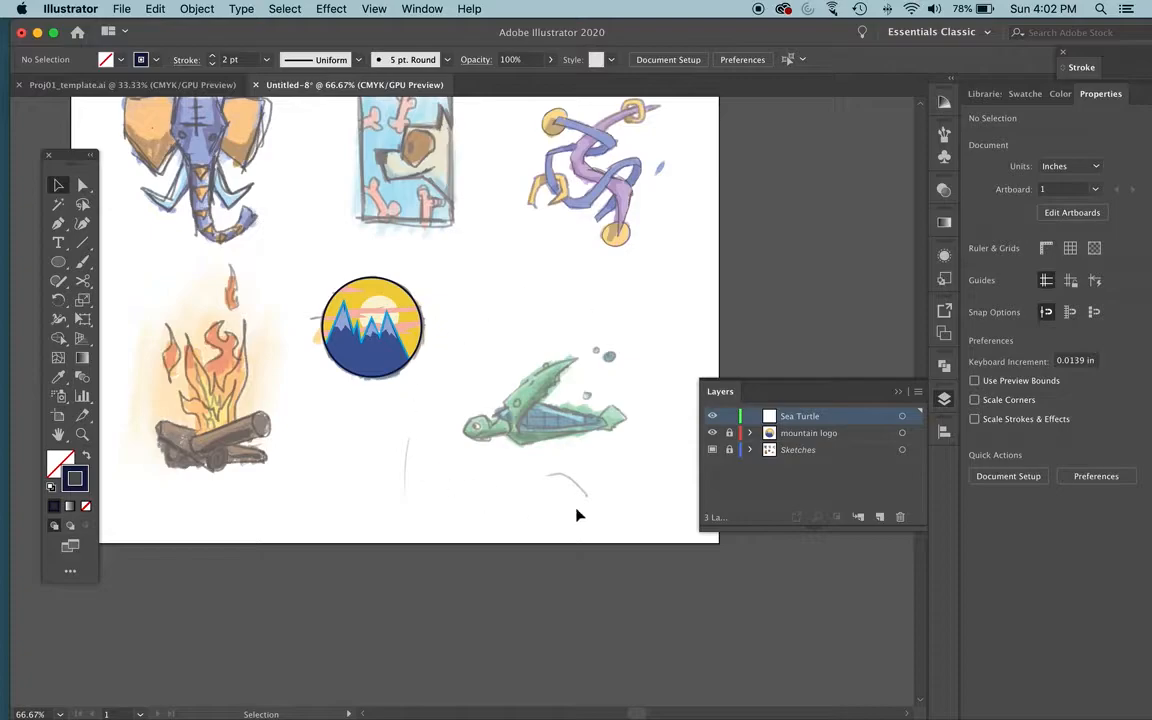
Delete the empty Sea Turtle layer from the document.
scroll(559, 461, "right", 5)
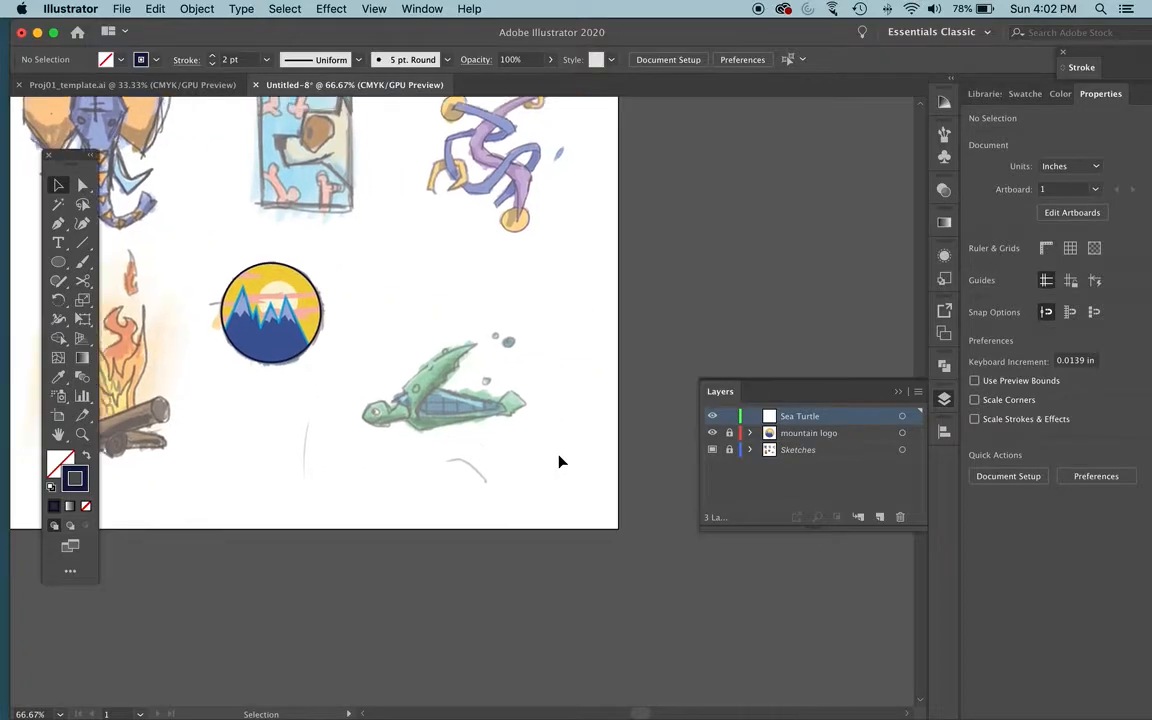
key("super+equal")
key("super+equal")
scroll(559, 461, "left", 3)
scroll(559, 461, "down", 2)
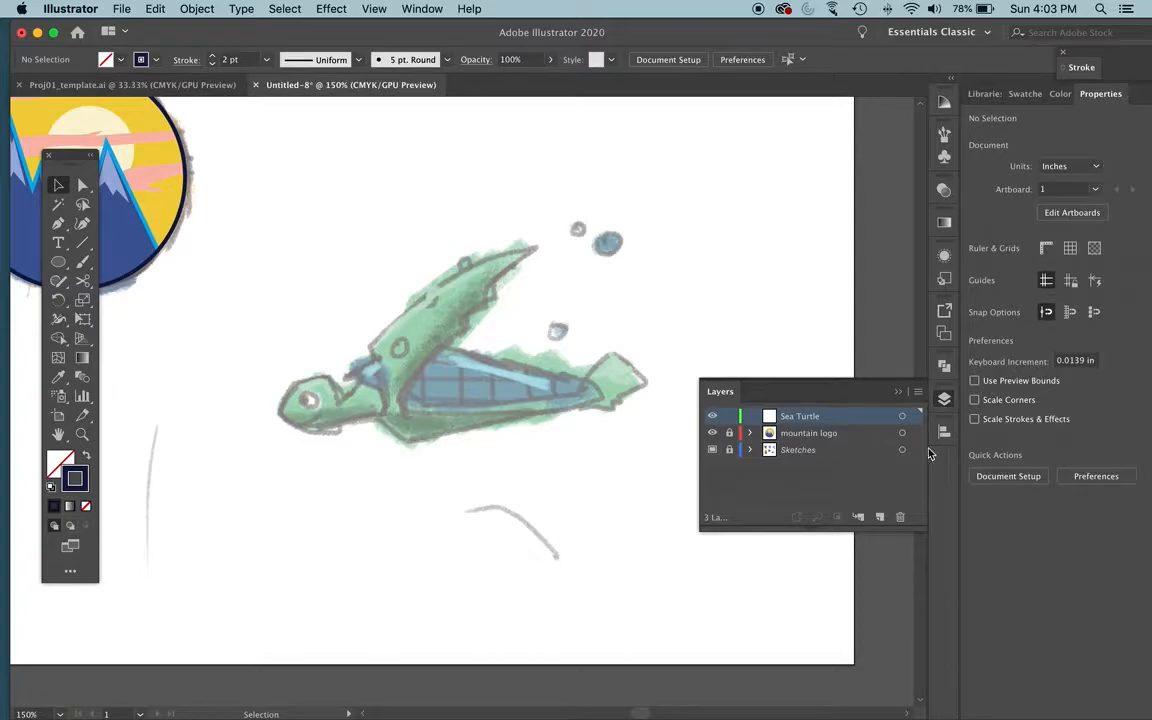
left_click(900, 517)
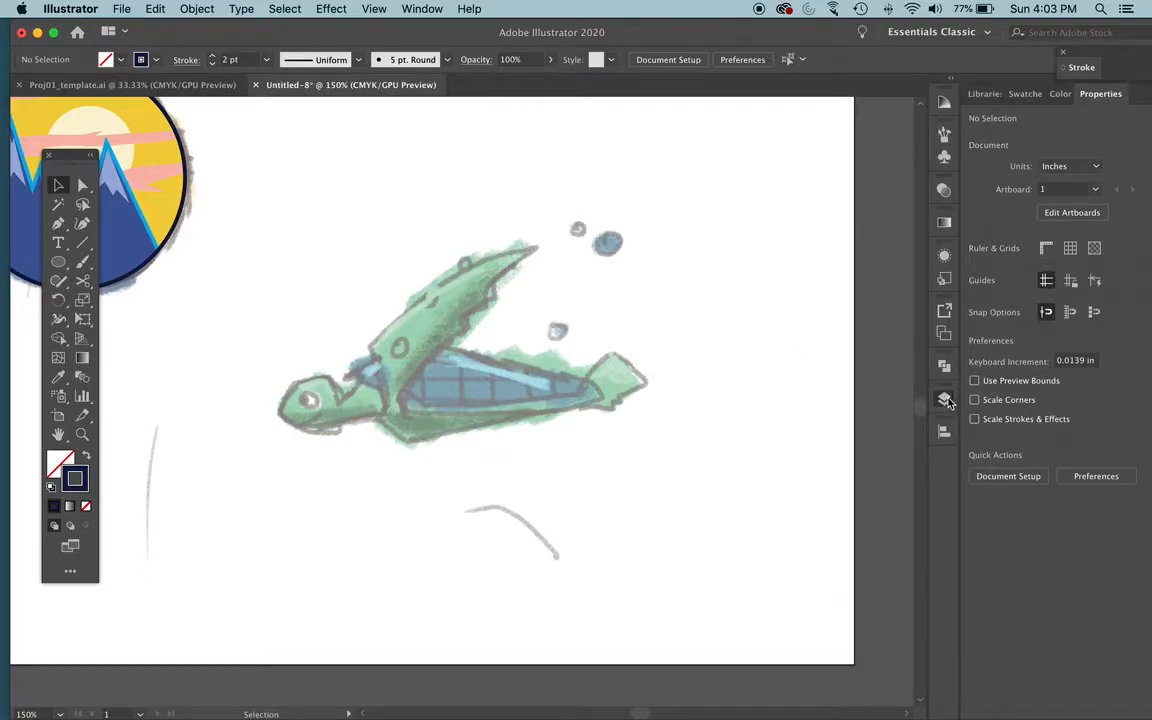
left_click(730, 418)
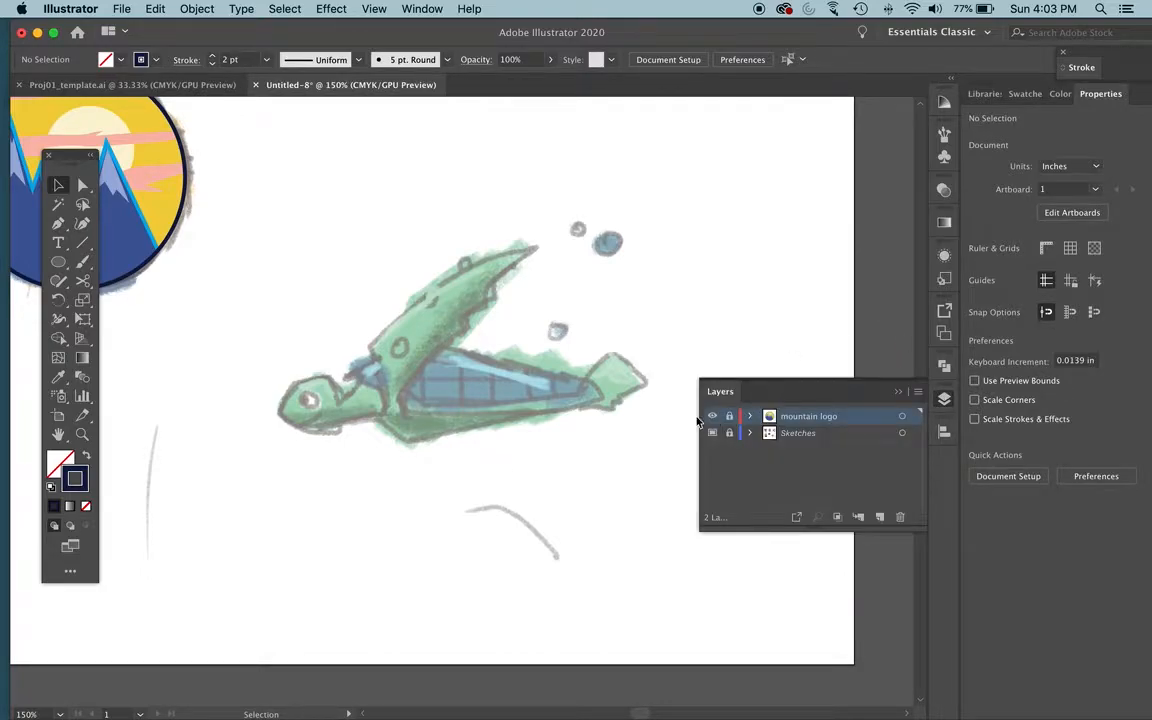
Hide and show the mountain logo layer to check which artwork it holds.
scroll(430, 325, "left", 5)
scroll(904, 483, "left", 4)
left_click(712, 417)
left_click(712, 417)
scroll(604, 396, "right", 8)
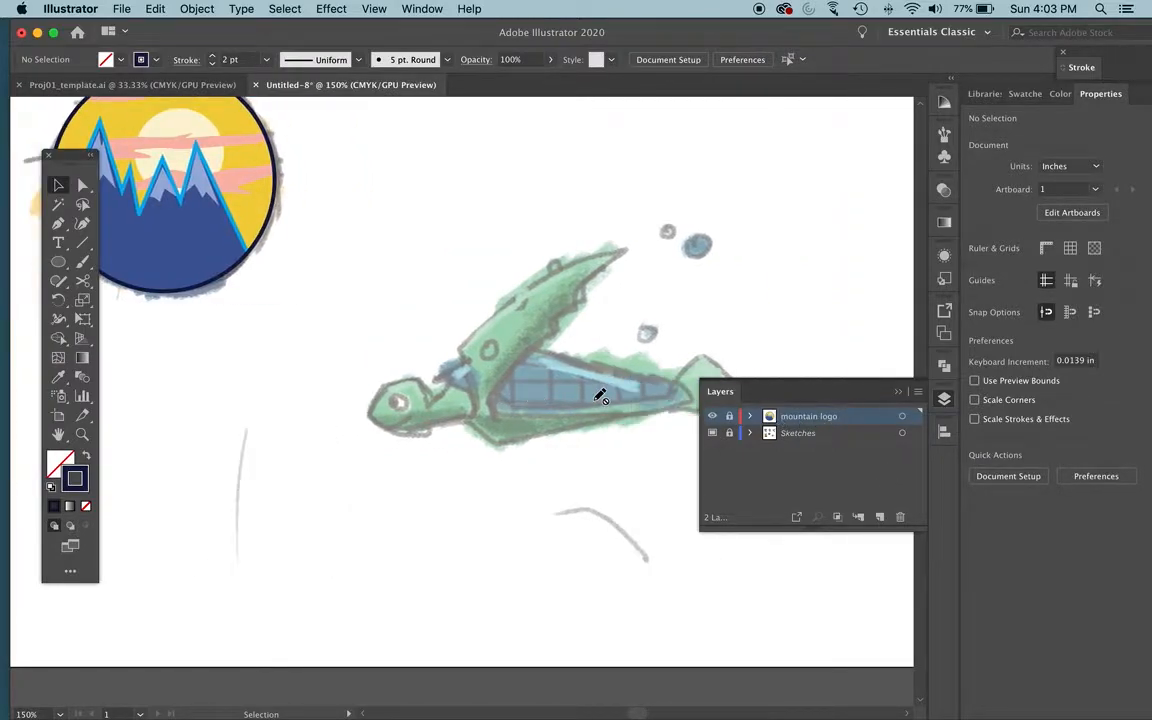
Add a new layer above the mountain logo layer and name it Sea Turtle.
left_click(881, 517)
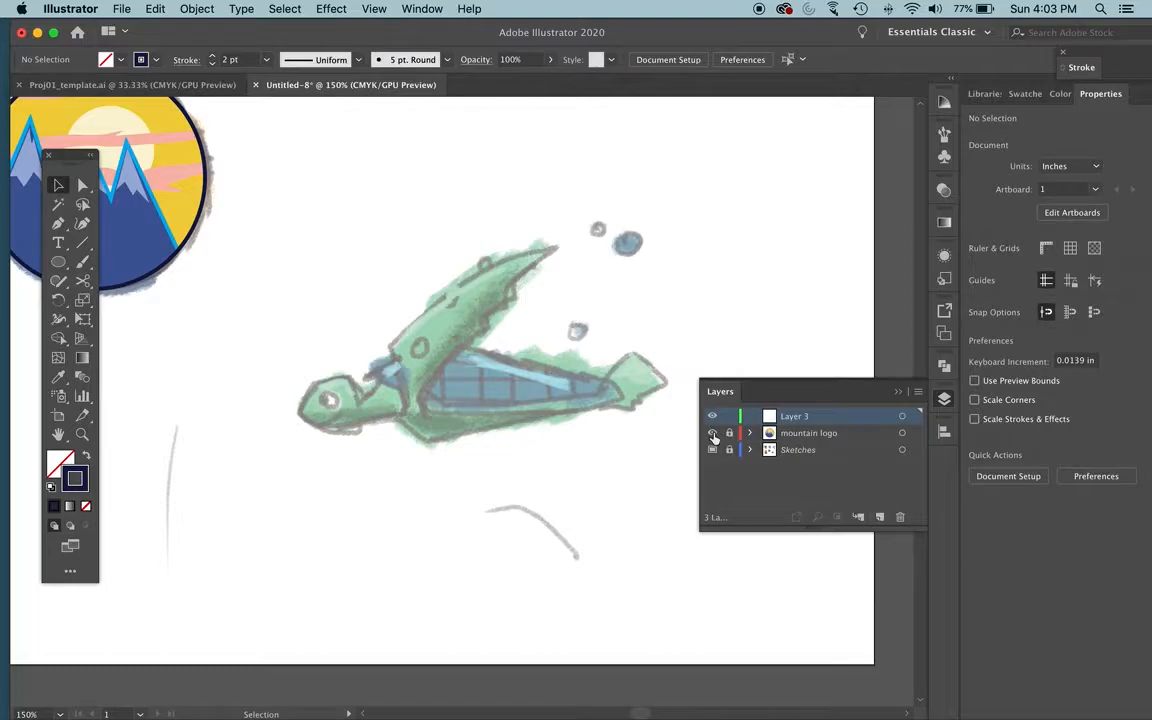
double_click(795, 420)
type("S")
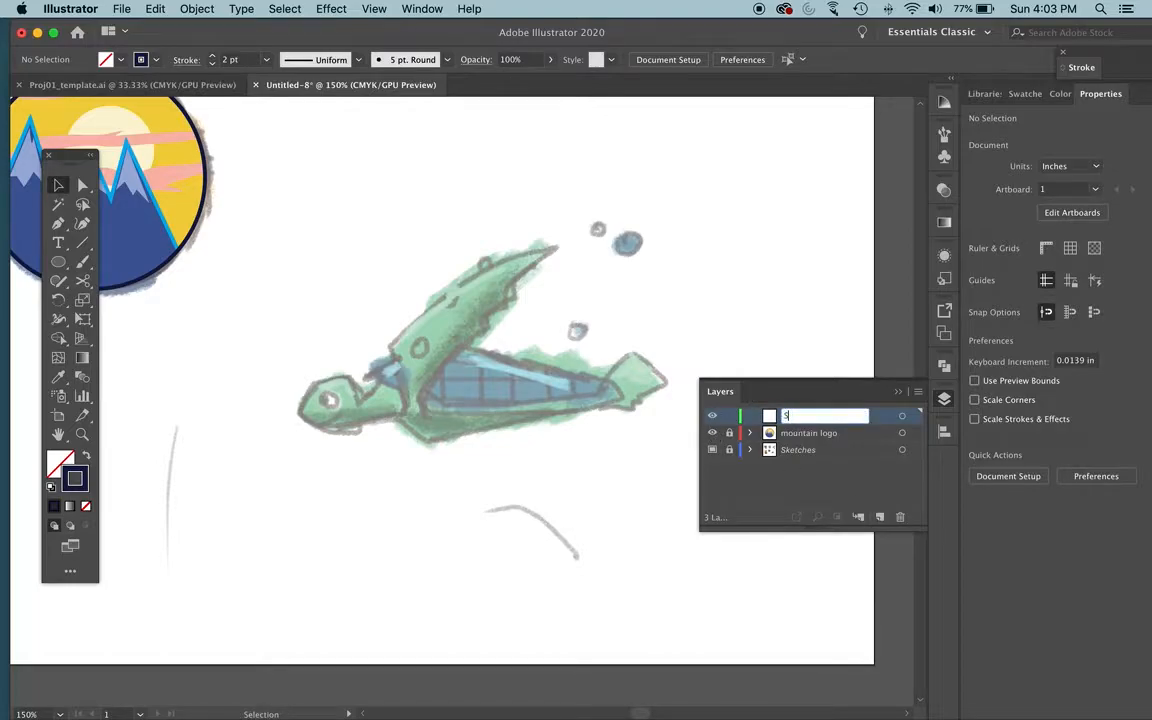
type("ea Turtle")
key("Return")
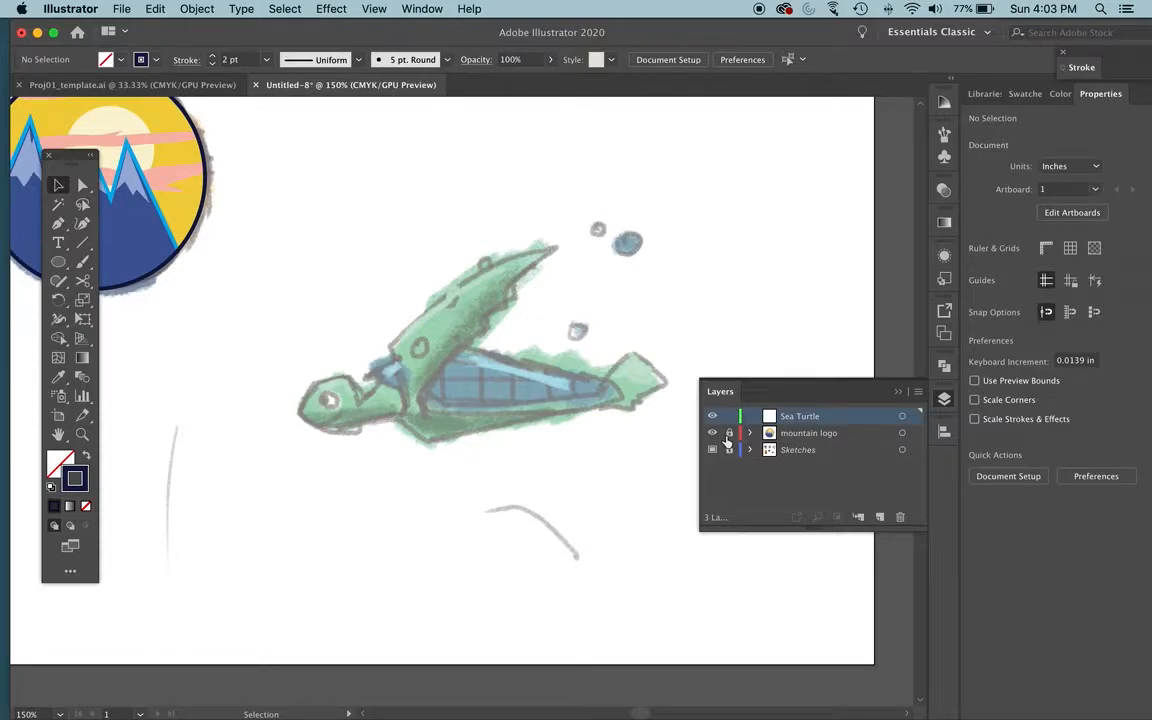
Switch the mountain logo layer's visibility off and on twice to compare the artwork with the sketch.
scroll(622, 463, "left", 3)
scroll(622, 463, "up", 1)
left_click(711, 433)
left_click(711, 433)
left_click(711, 433)
left_click(711, 433)
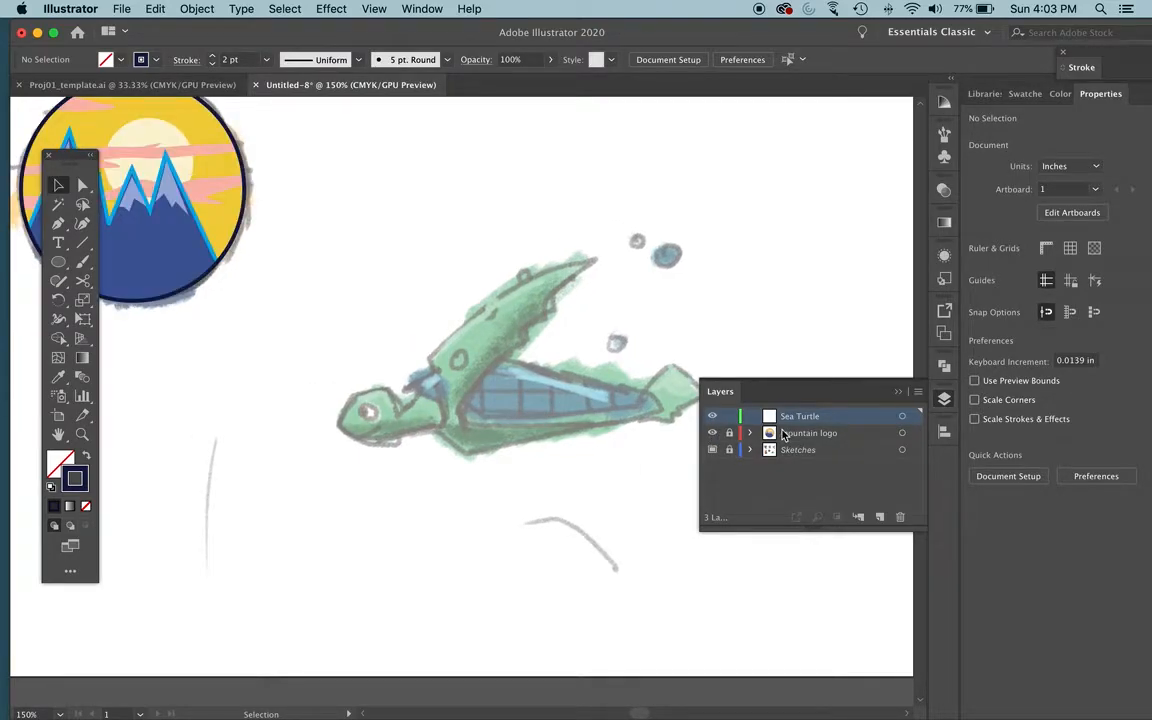
Start the turtle's body outline with the Pen tool at the front flipper's base, following the neck and the top of the head to the snout.
scroll(658, 432, "right", 5)
scroll(658, 432, "down", 1)
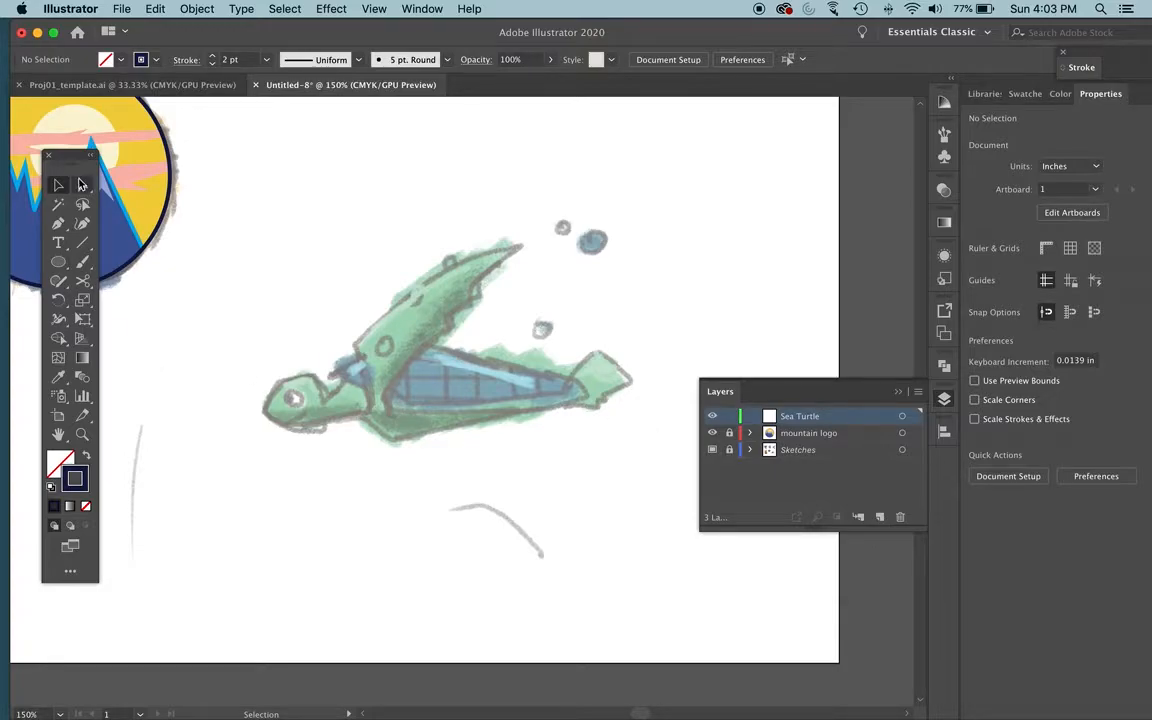
left_click(58, 223)
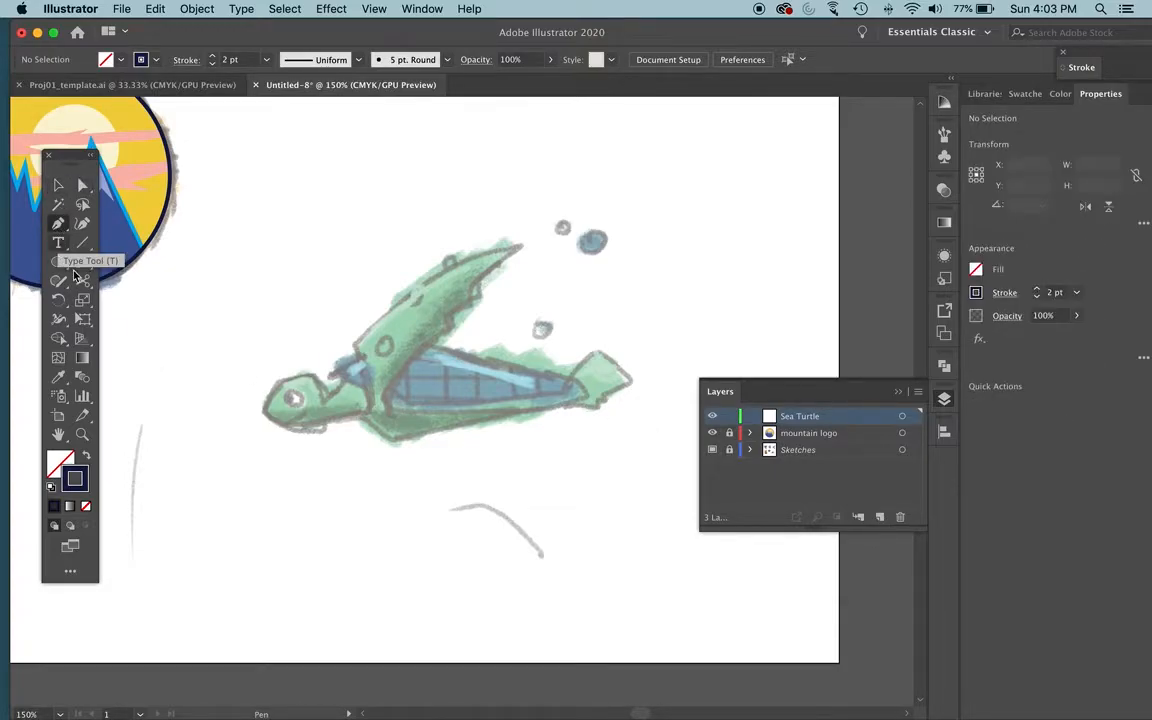
left_click(393, 351)
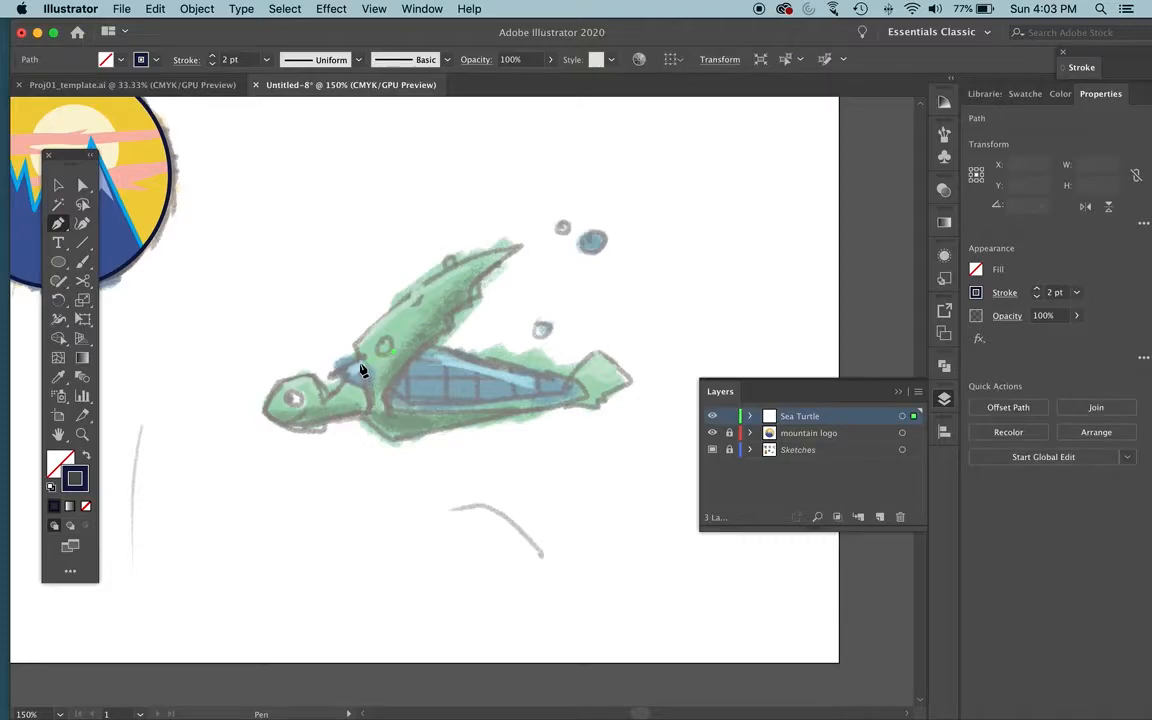
left_click(359, 362)
left_click(336, 389)
left_click(325, 394)
left_click(311, 374)
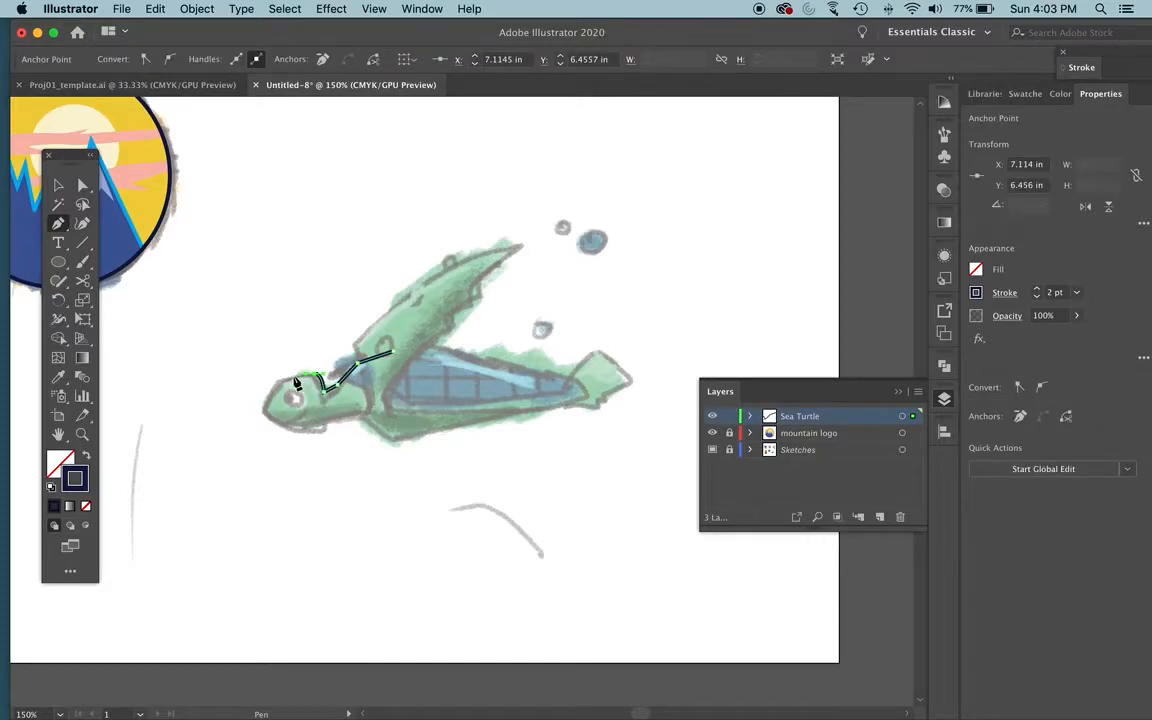
left_click(277, 381)
left_click(264, 410)
Continue the body outline under the head, along the belly and around the jagged lower edge of the rear flipper to its tip.
left_click_drag(285, 427, 369, 420)
left_click(389, 440)
left_click(478, 421)
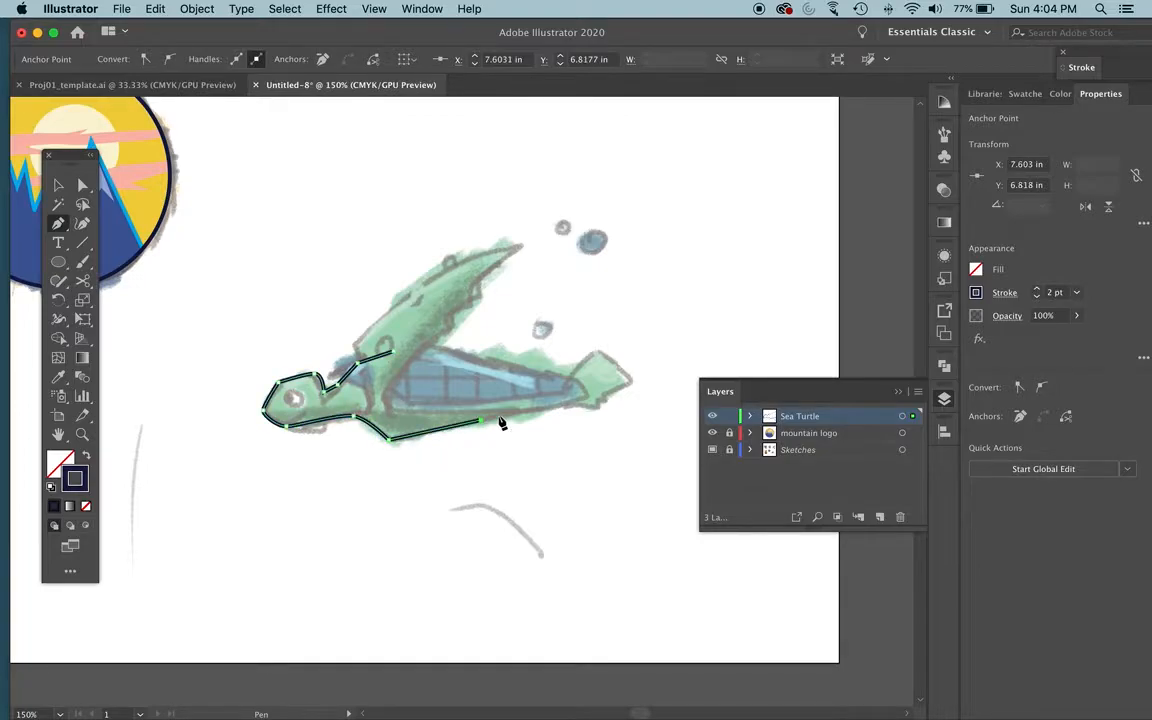
left_click(593, 403)
left_click(606, 399)
left_click(605, 391)
left_click(631, 381)
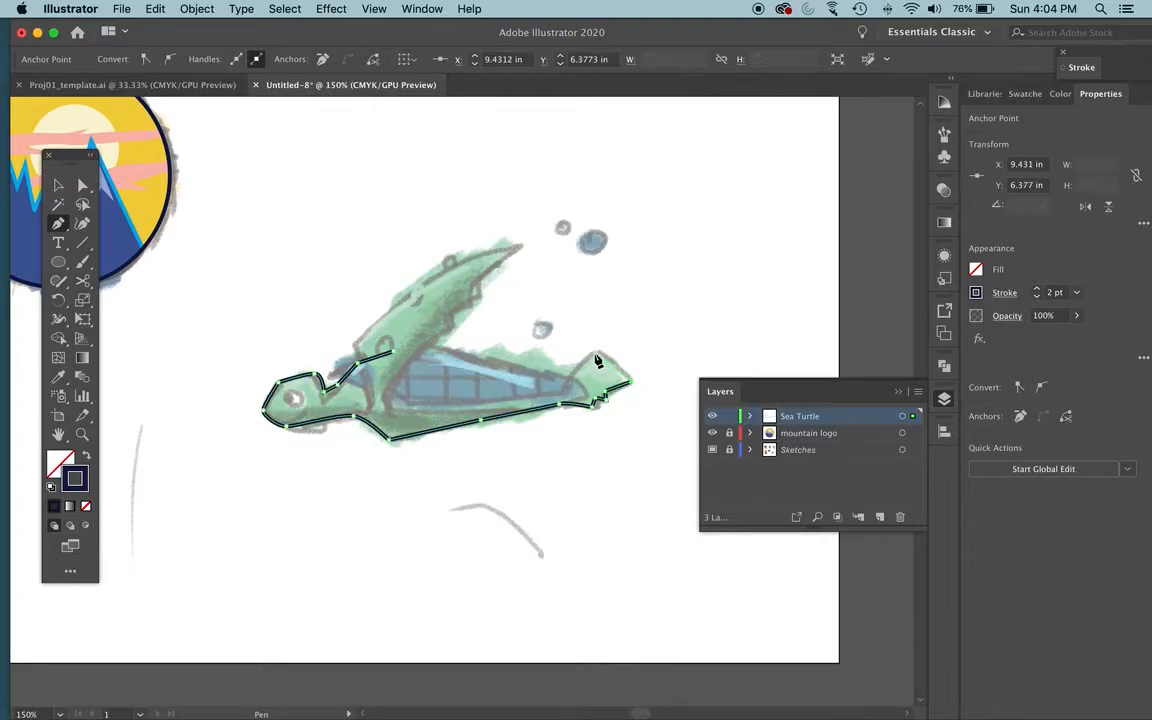
Trace the rear flipper's upper edge and the turtle's back, closing the body outline at its starting anchor point.
left_click_drag(598, 353, 588, 356)
left_click(566, 380)
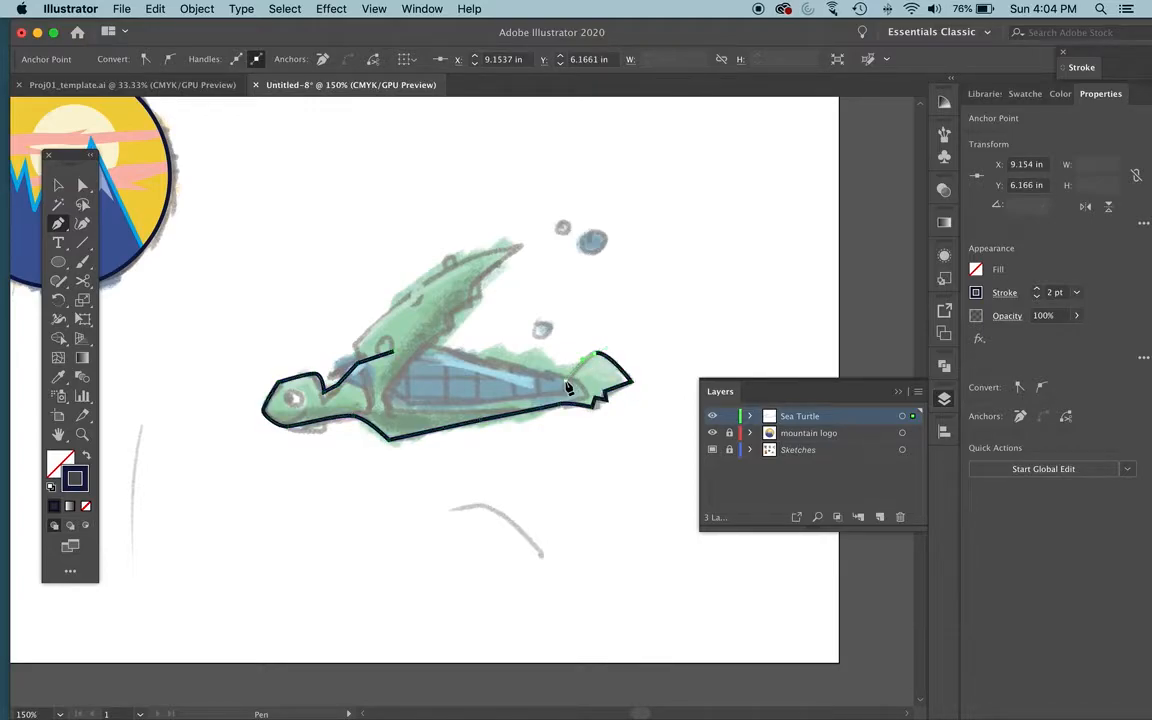
left_click(483, 371)
left_click(394, 353)
left_click(394, 356)
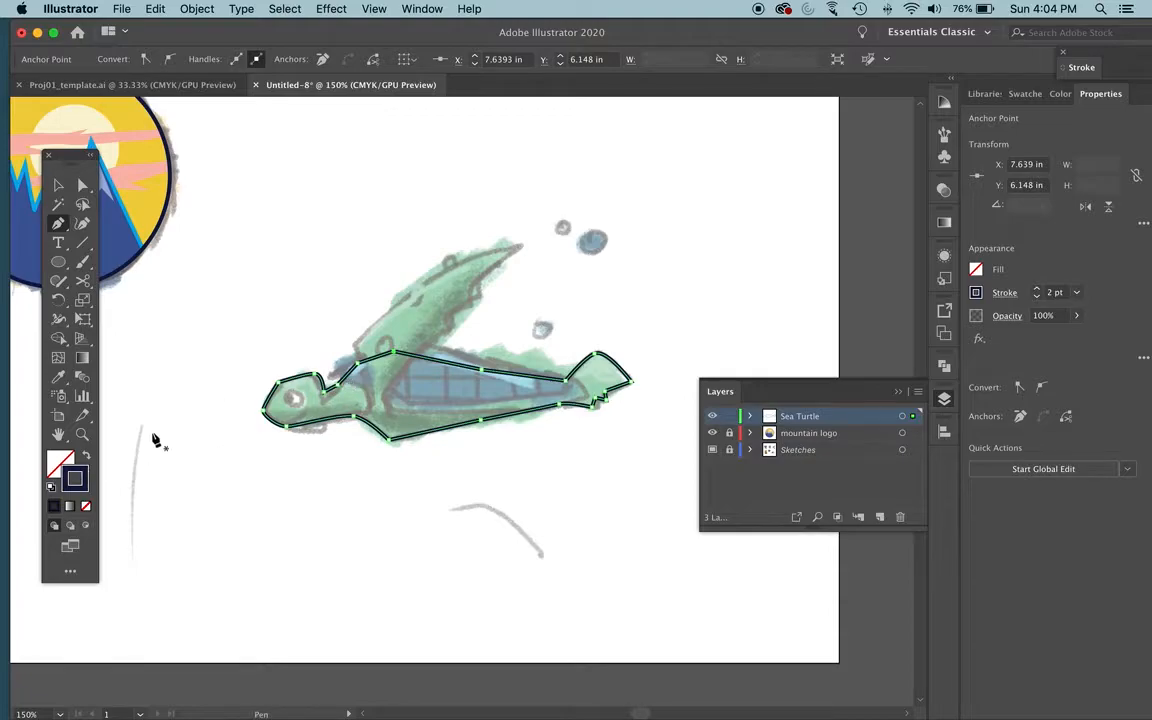
Swap the body shape's fill and stroke, and sample its fill colour from the green front flipper in the sketch.
left_click(88, 459)
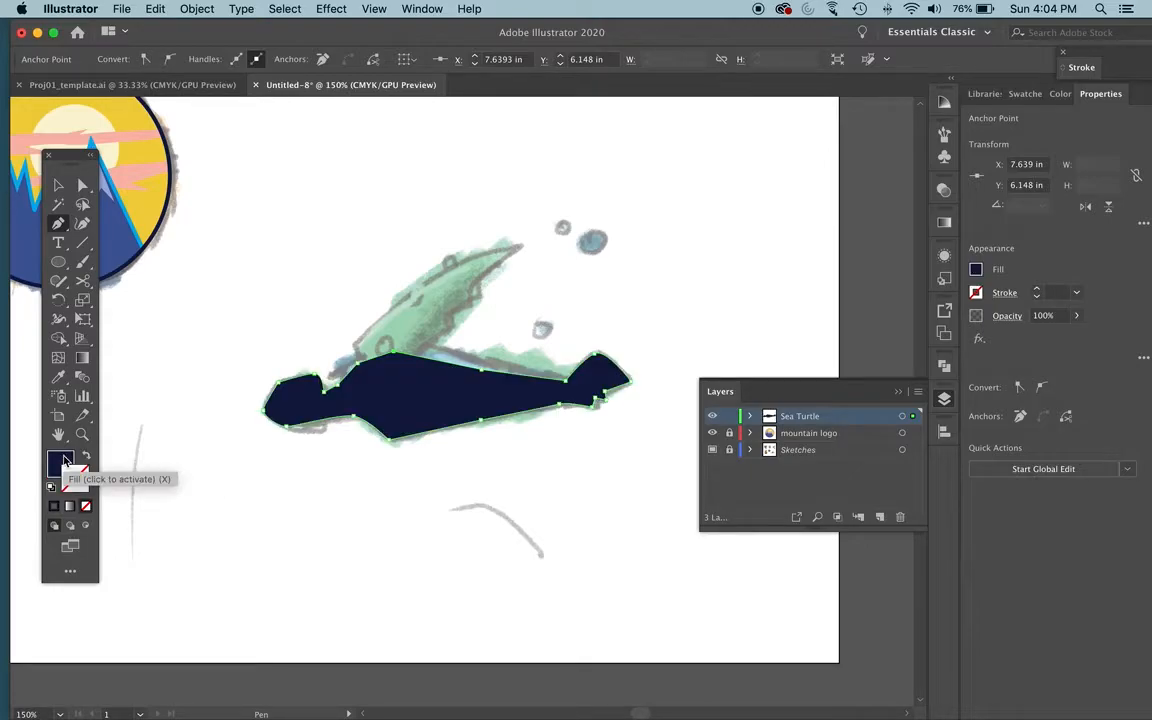
left_click(63, 461)
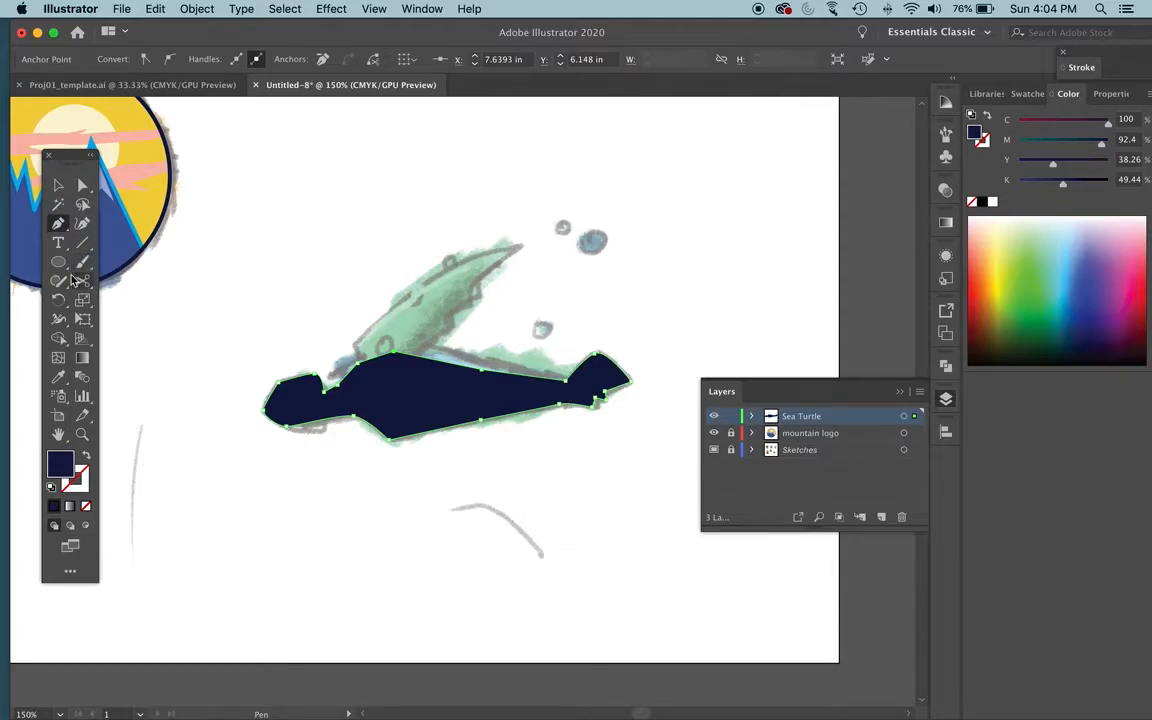
key("i")
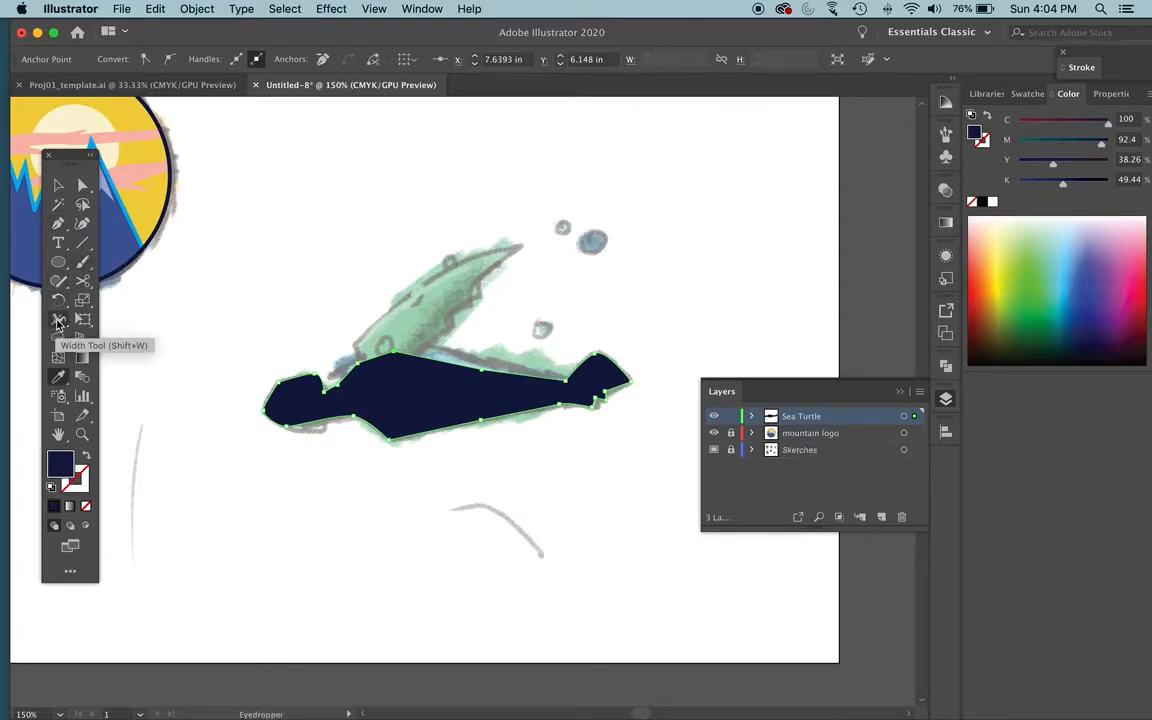
left_click(407, 320)
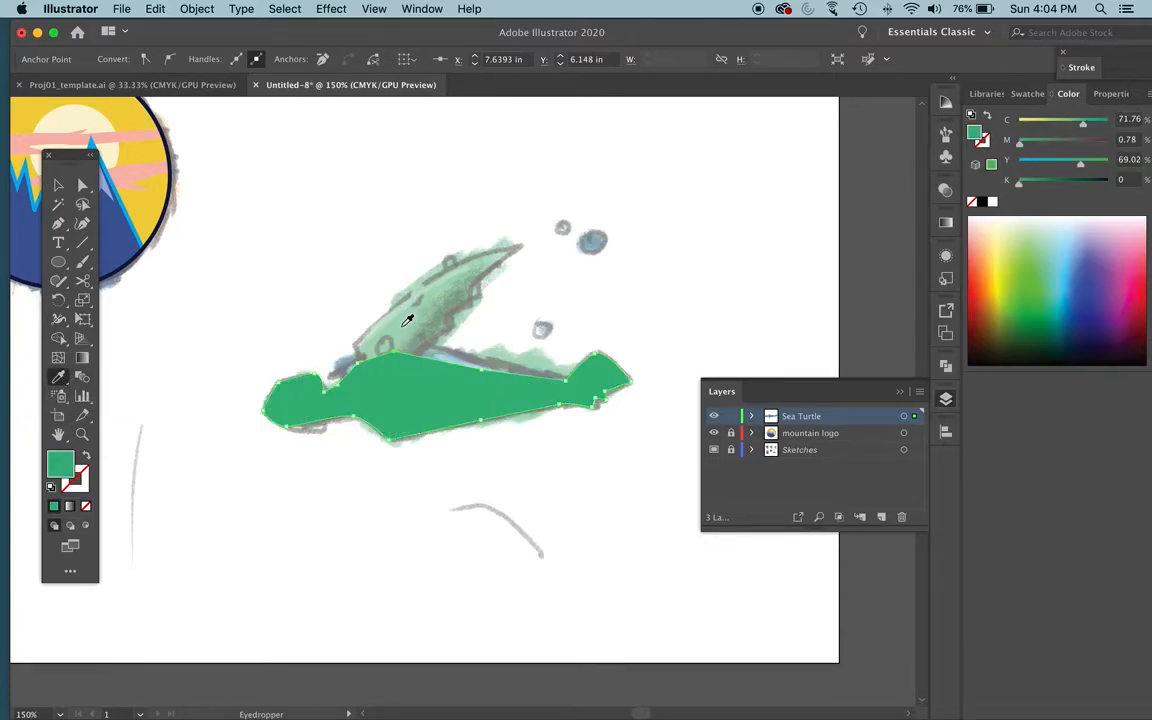
Darken the body shape's fill to green 2A9E64.
double_click(62, 468)
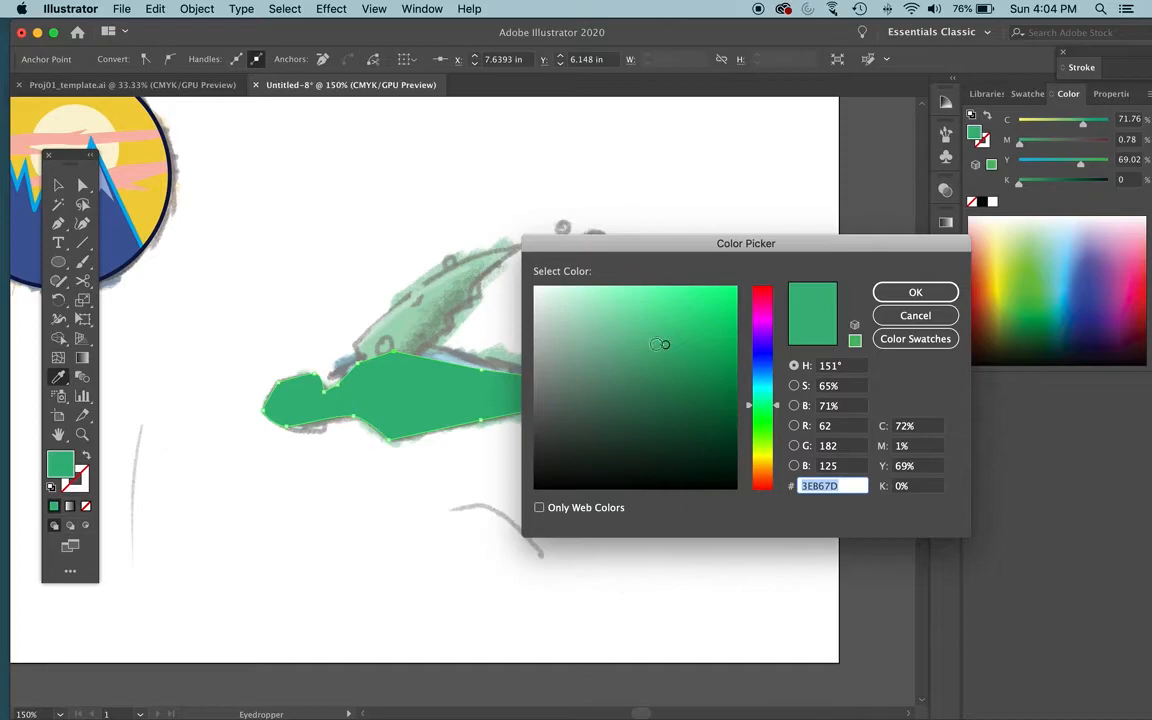
left_click_drag(667, 349, 684, 363)
left_click(913, 293)
In Outline view, trace the turtle's shell over the sketch as a closed Pen tool path from neck to rear flipper.
left_click(58, 185)
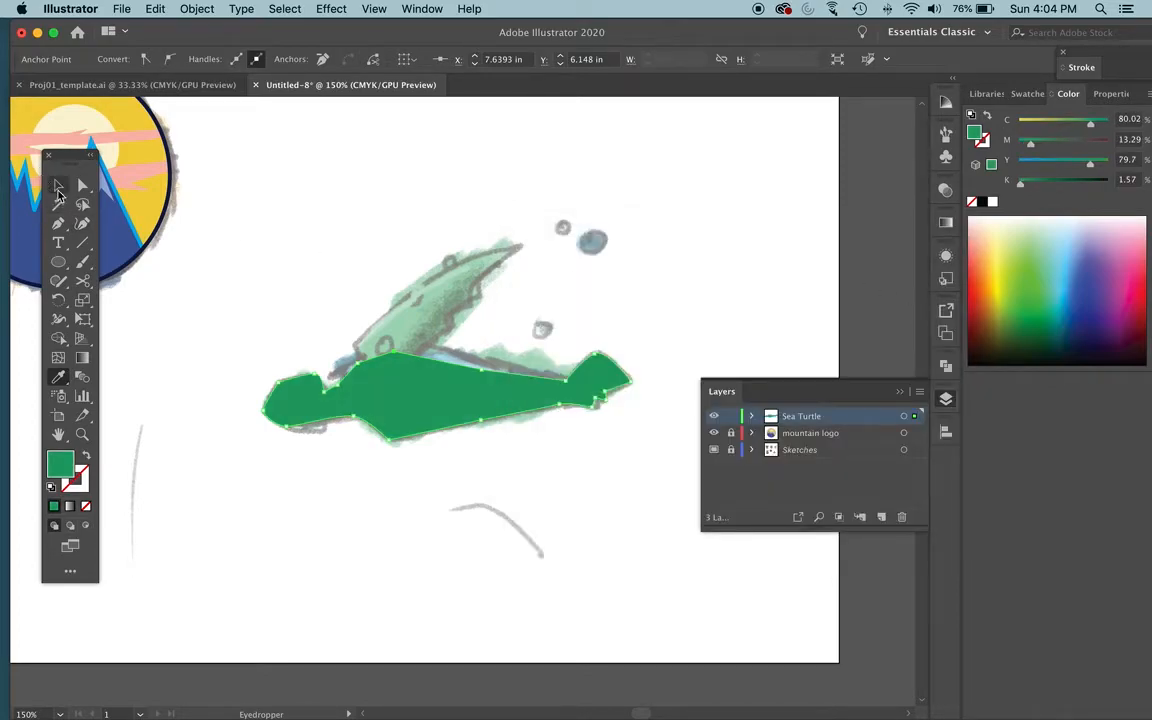
key("a")
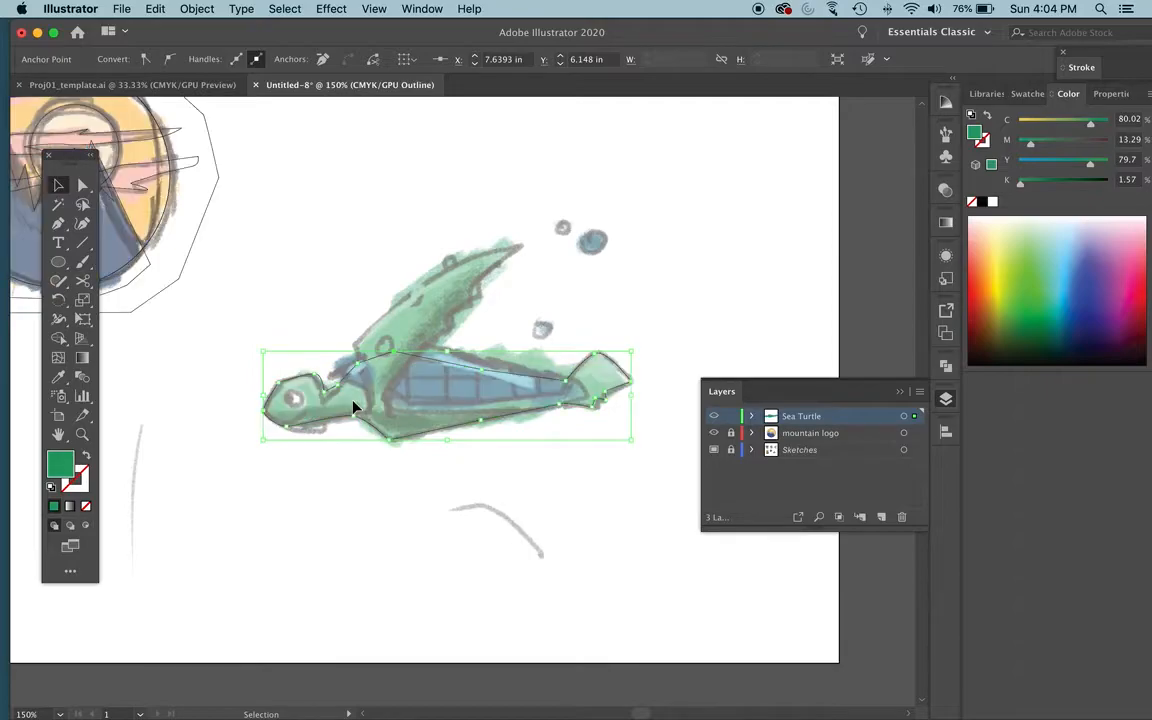
key("super+y")
key("p")
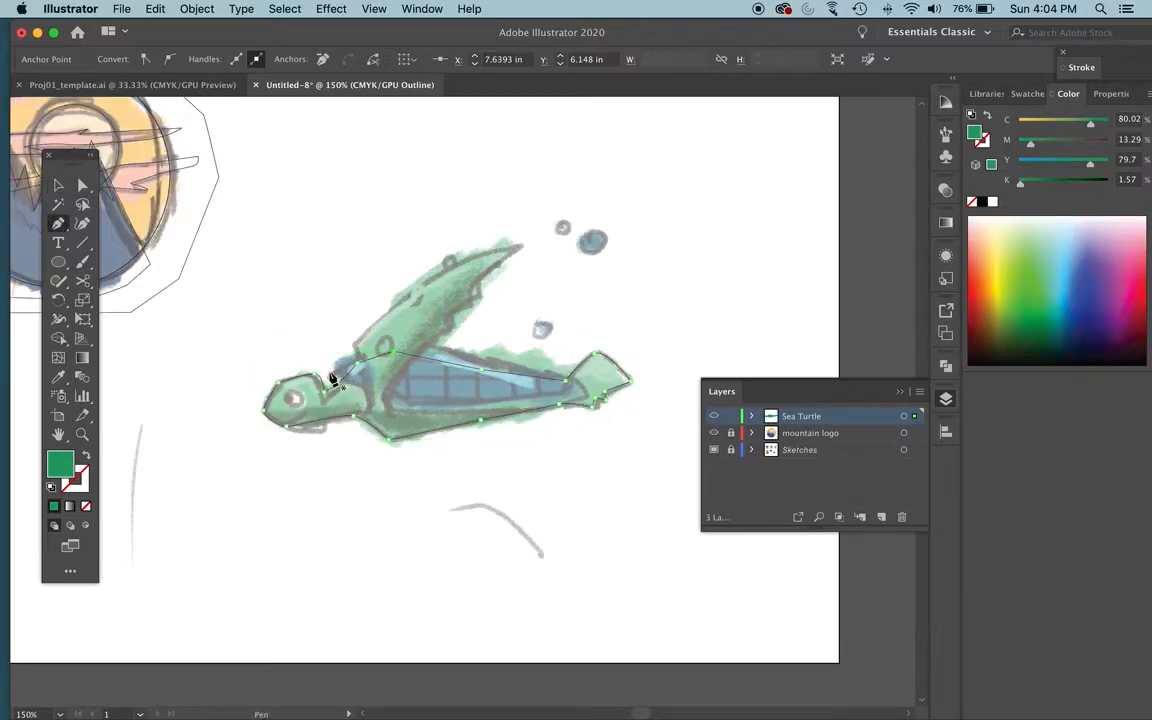
left_click(330, 373)
left_click_drag(403, 341, 430, 341)
left_click(506, 364)
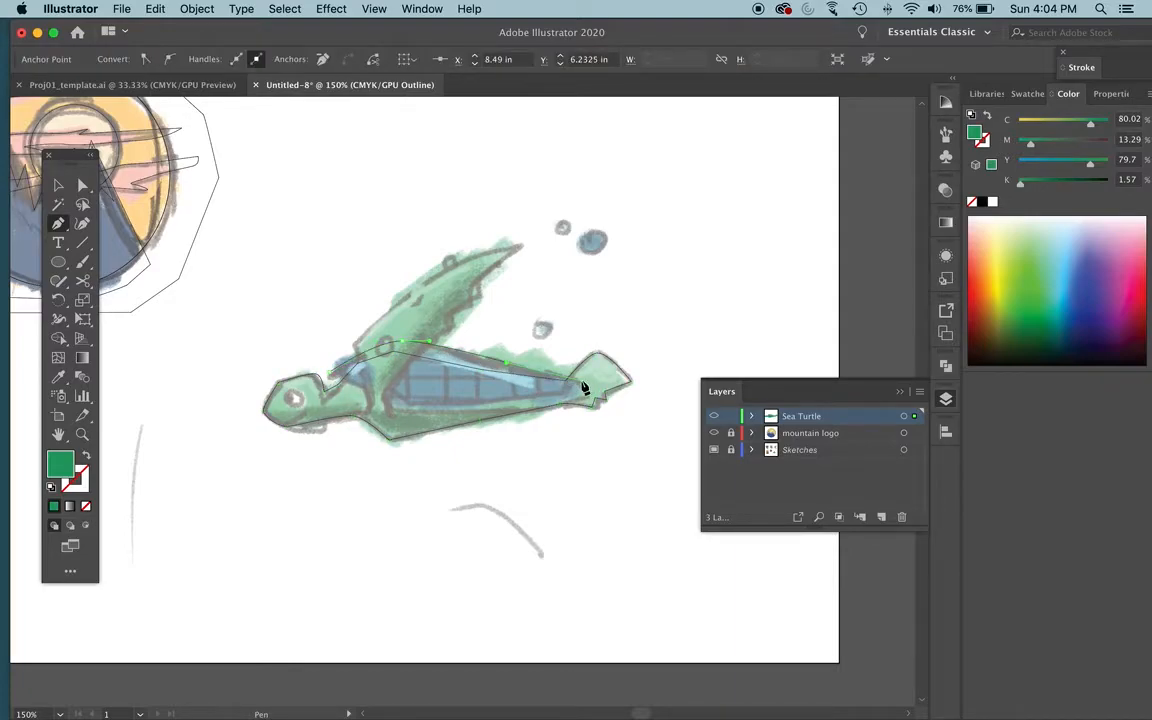
mouse_move(580, 381)
left_mouse_down()
mouse_move(562, 394)
mouse_move(584, 390)
left_mouse_up()
left_click(409, 404)
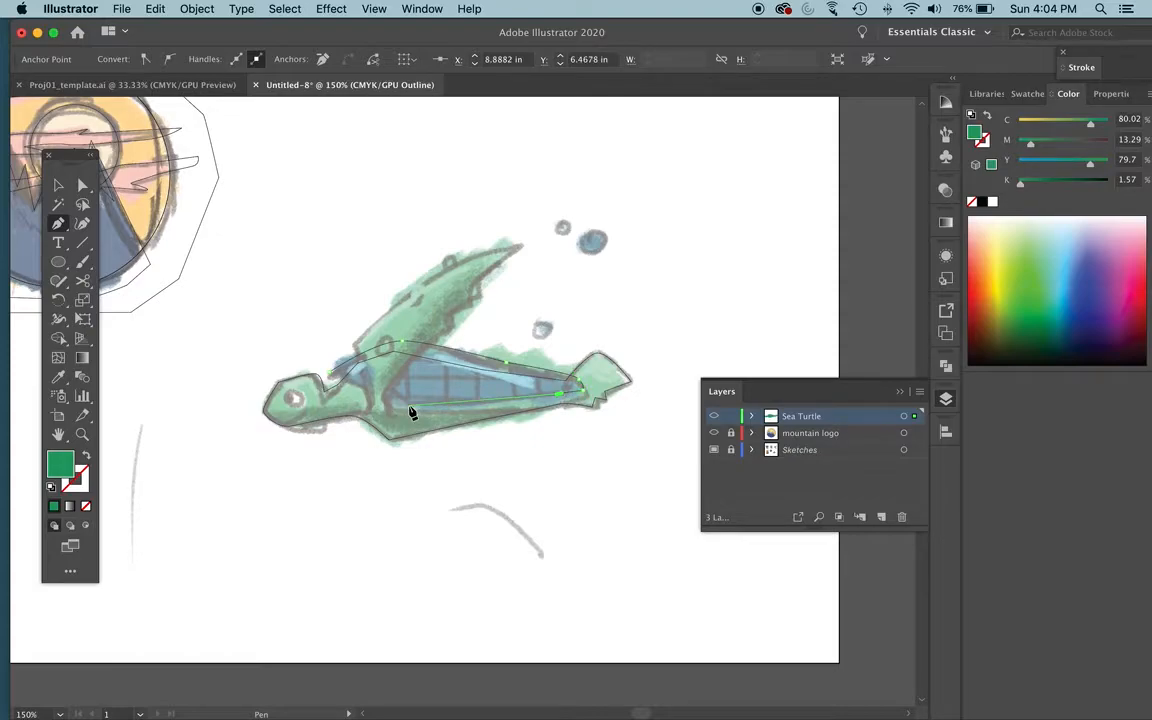
left_click_drag(366, 387, 332, 366)
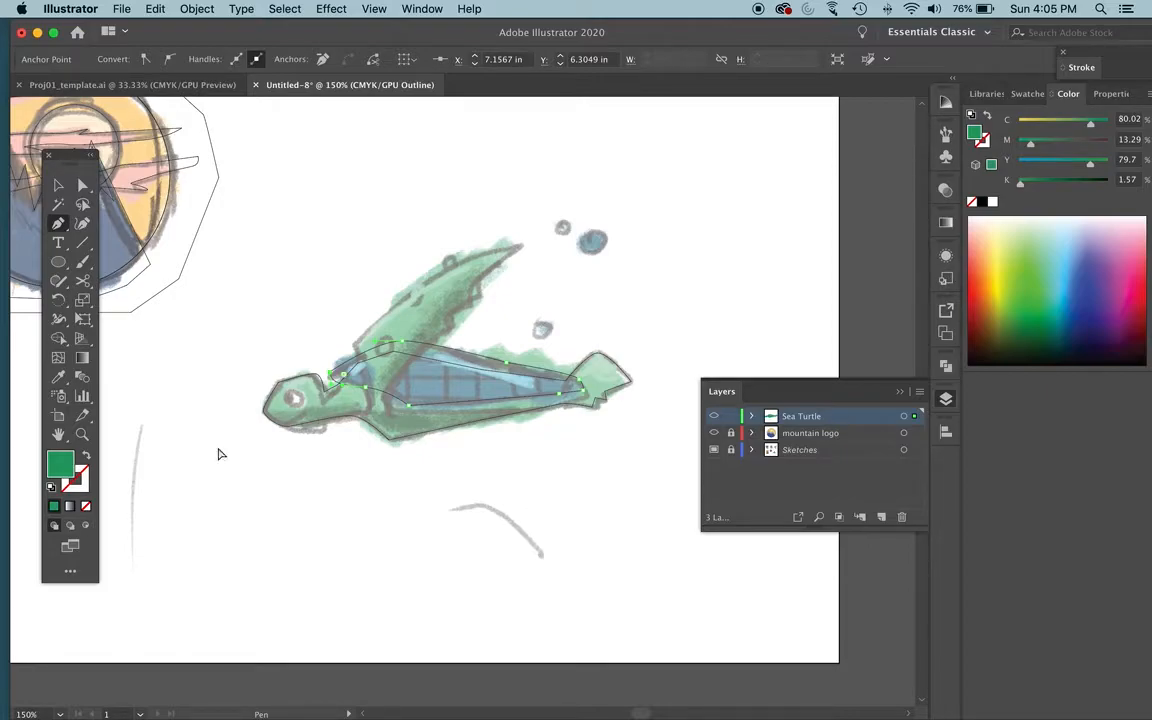
Return to Preview view, recolour the shell's fill to light blue 63C8CE and deselect the shape.
key("super+y")
key("super+y")
key("super+y")
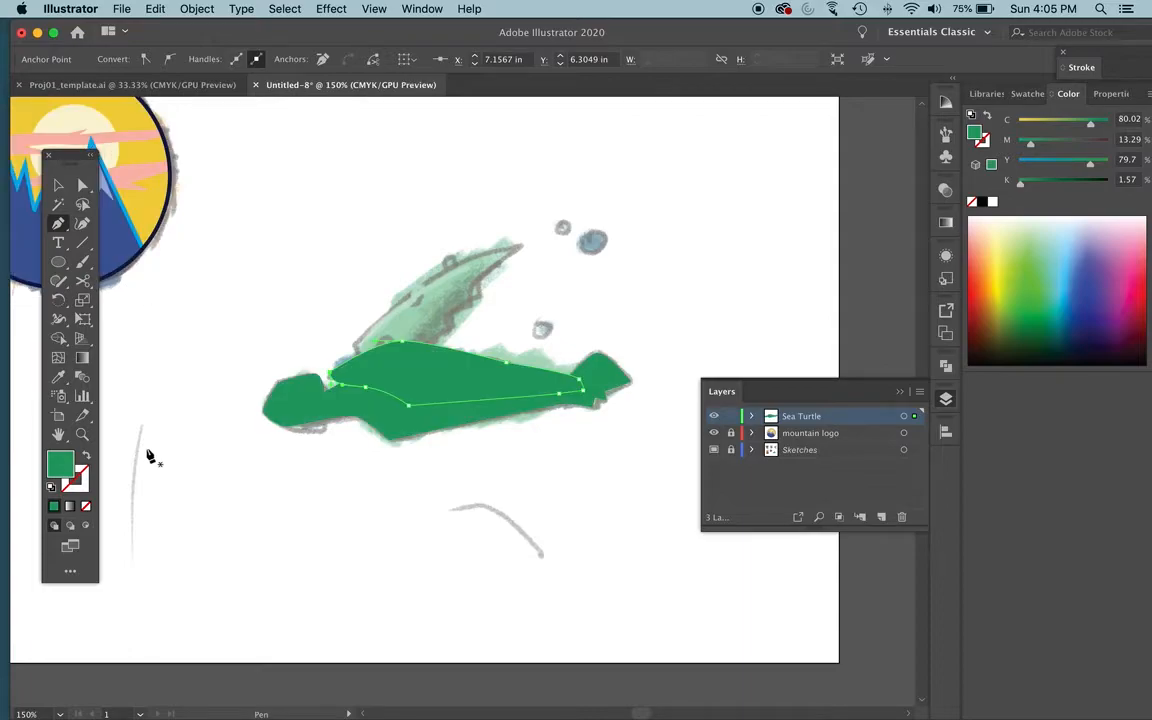
double_click(71, 472)
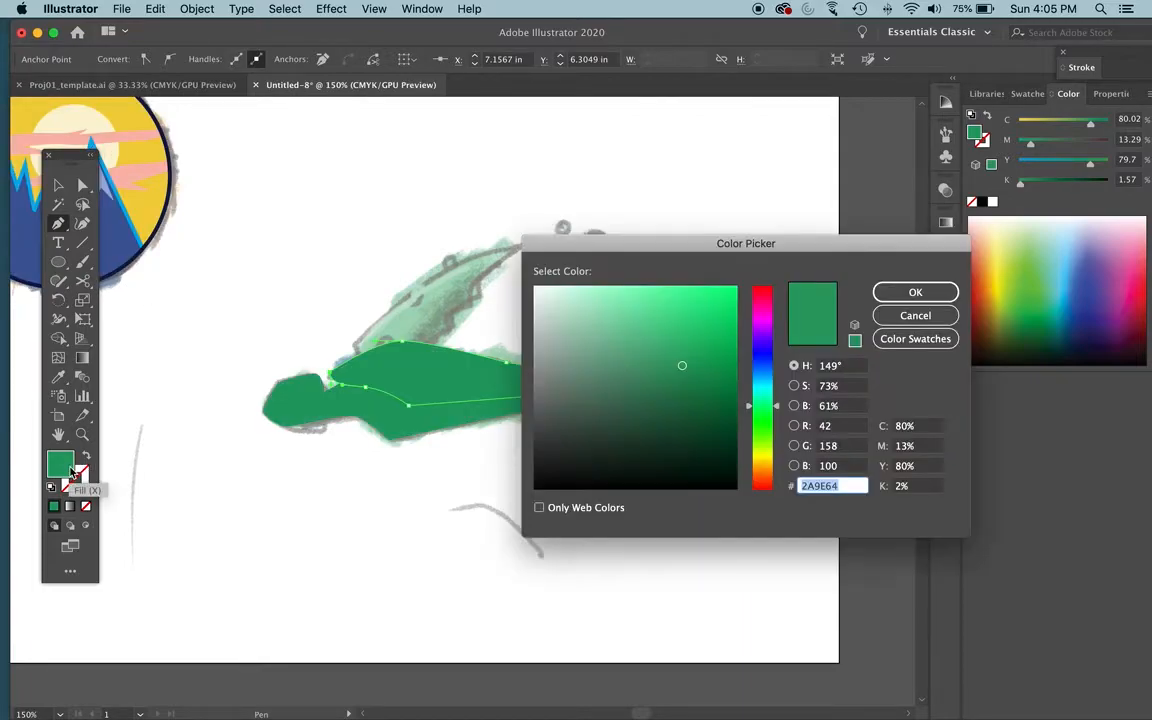
left_click(768, 372)
left_click(764, 383)
left_click_drag(702, 361, 711, 319)
left_click_drag(766, 384, 764, 389)
left_click_drag(710, 304, 703, 302)
left_click(915, 292)
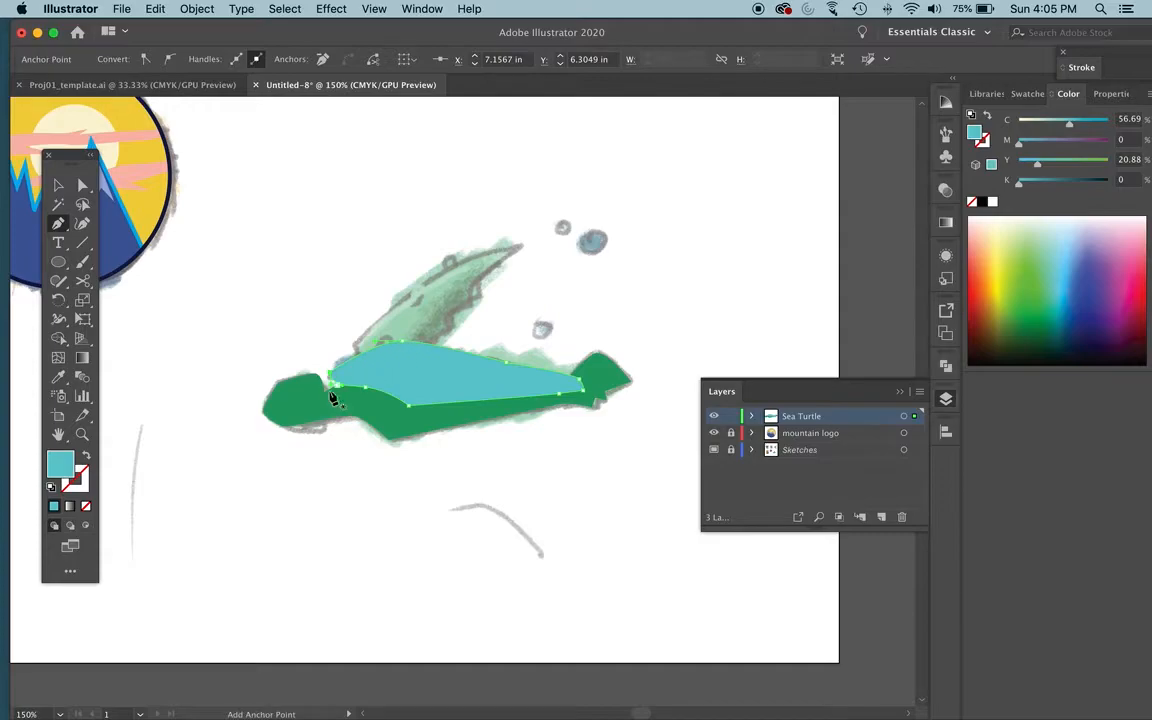
left_click(66, 187)
left_click(222, 234)
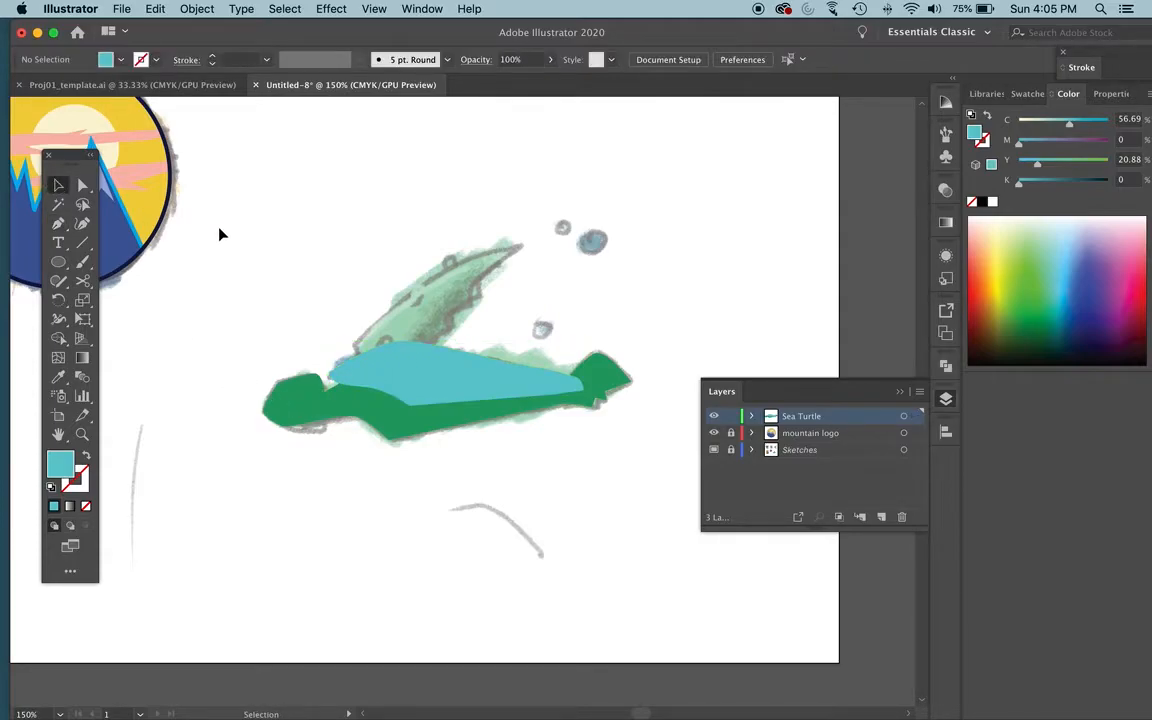
key("super+y")
key("super+y")
double_click(66, 464)
left_click(763, 385)
left_click_drag(711, 366, 712, 381)
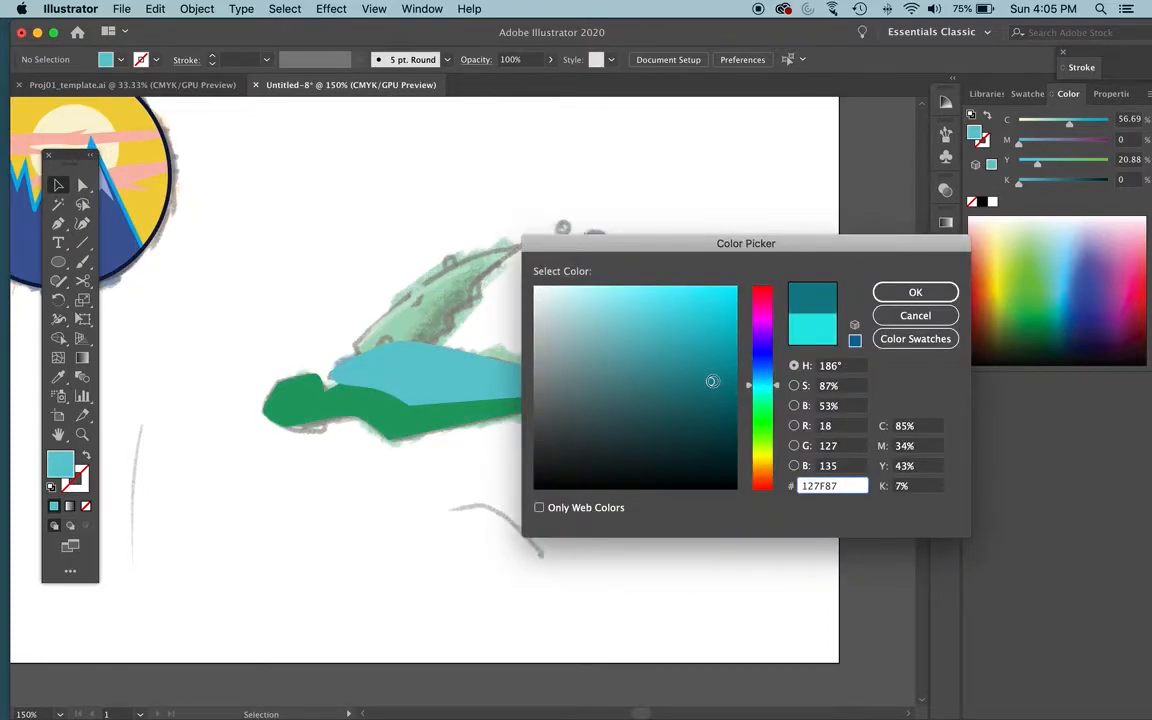
left_click(914, 315)
Try to change the fill to deep blue 116E8E.
double_click(60, 462)
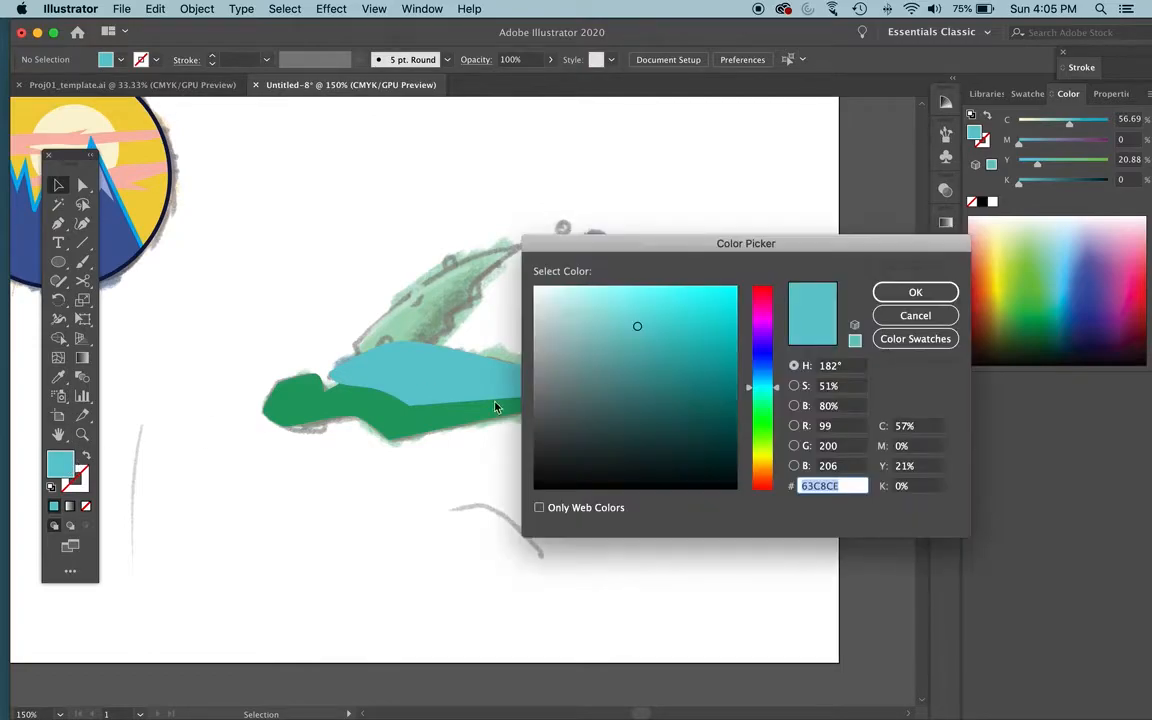
left_click(713, 375)
left_click(763, 378)
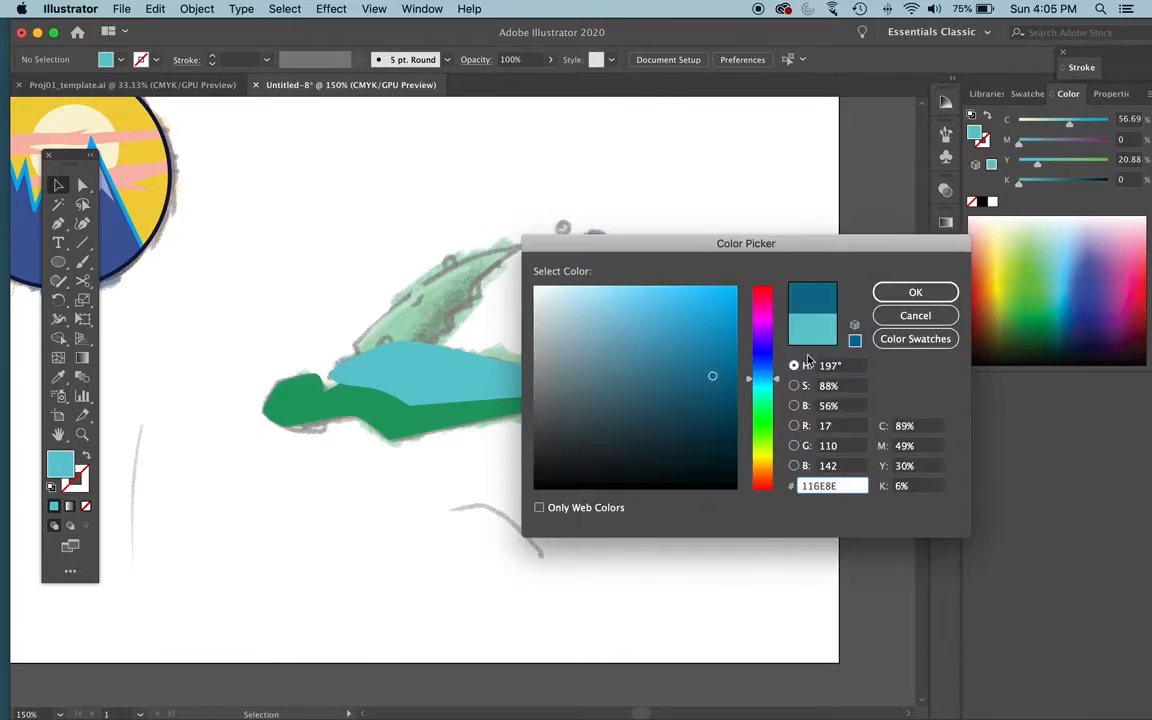
left_click(900, 293)
Darken the turtle shell's fill to blue 09537C and deselect the shape.
left_click(427, 398)
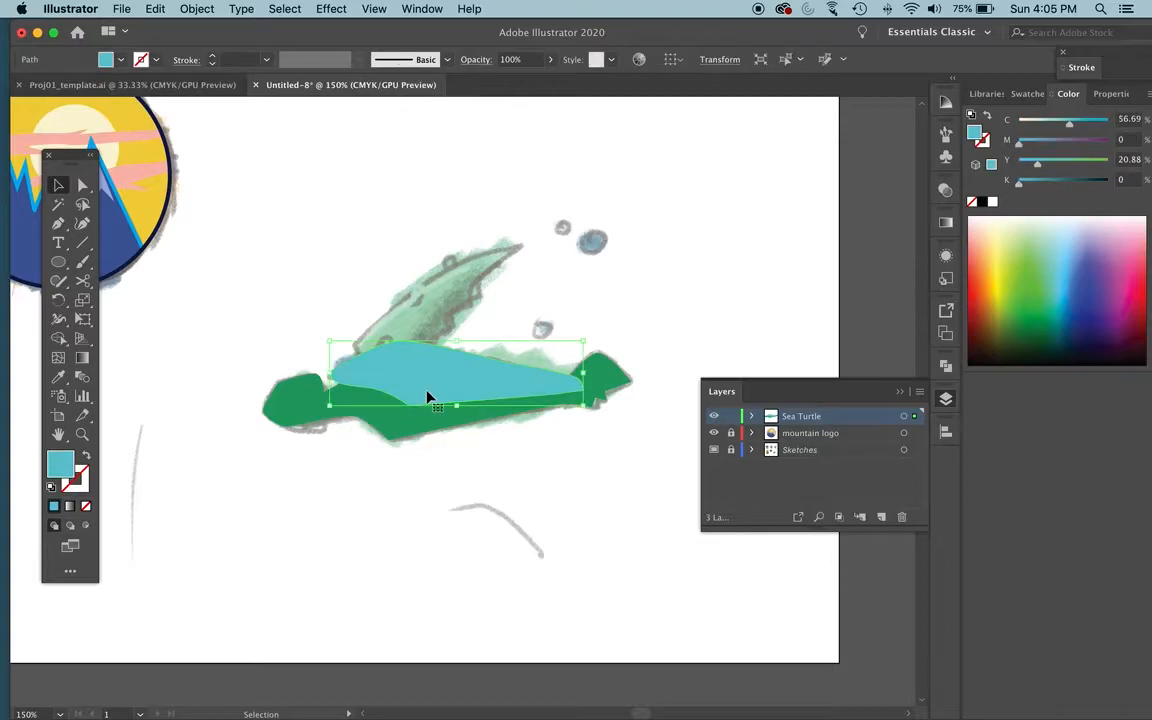
double_click(71, 474)
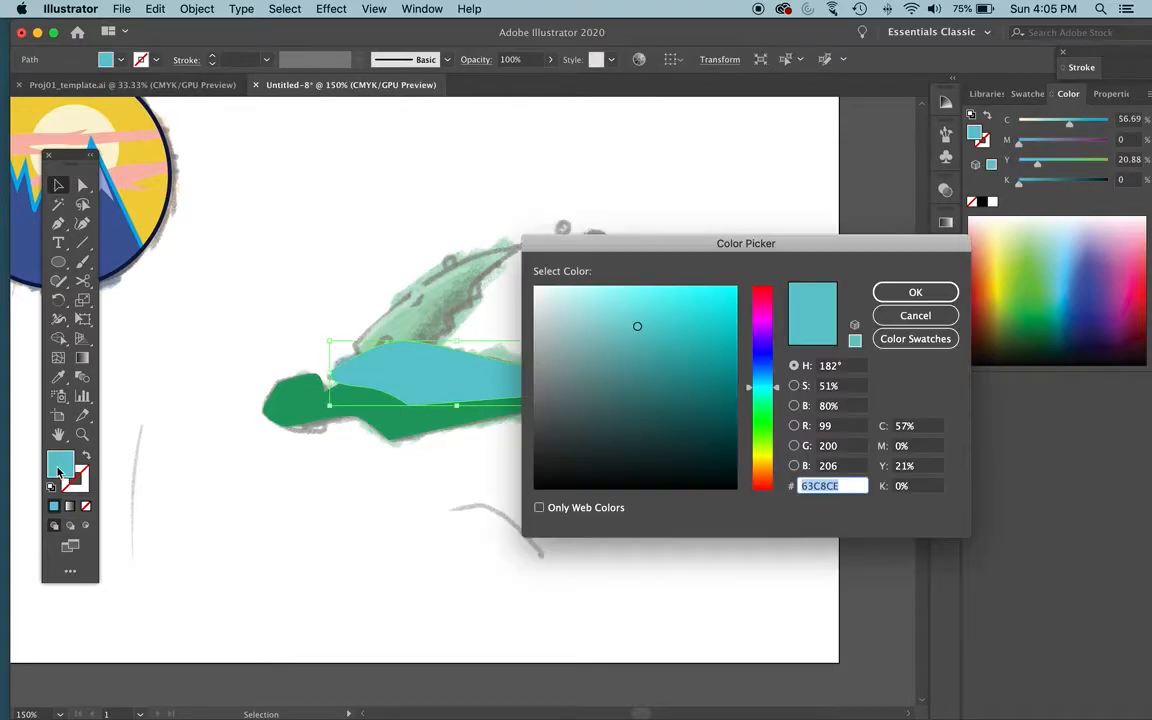
left_click(722, 386)
left_click_drag(763, 388, 763, 376)
left_click(895, 293)
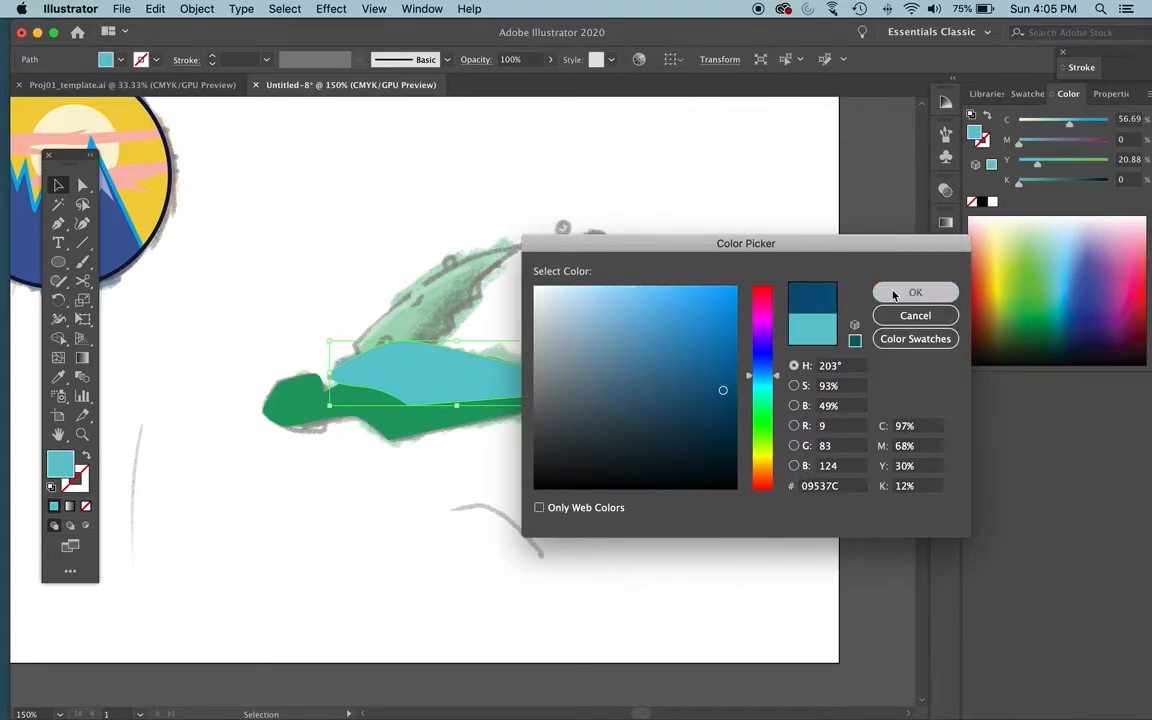
left_click(210, 190)
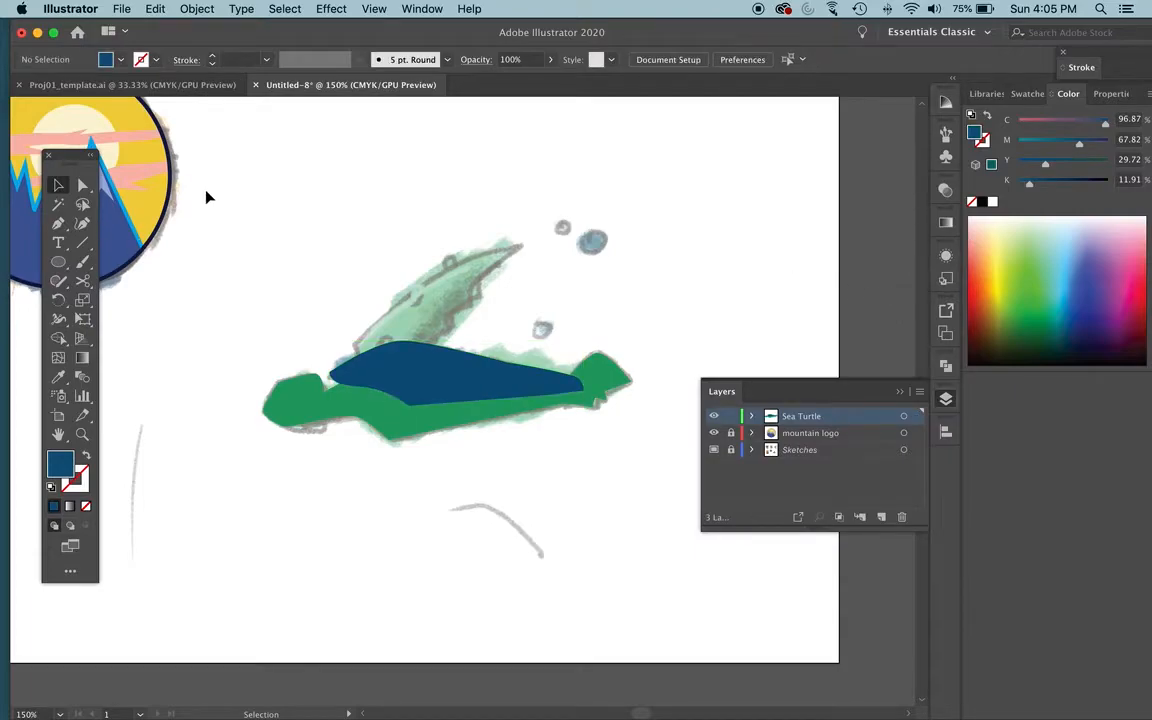
Hide the mountain logo layer and compare the turtle in Outline and Preview views, ending in Outline view.
key("super+y")
key("super+y")
key("super+y")
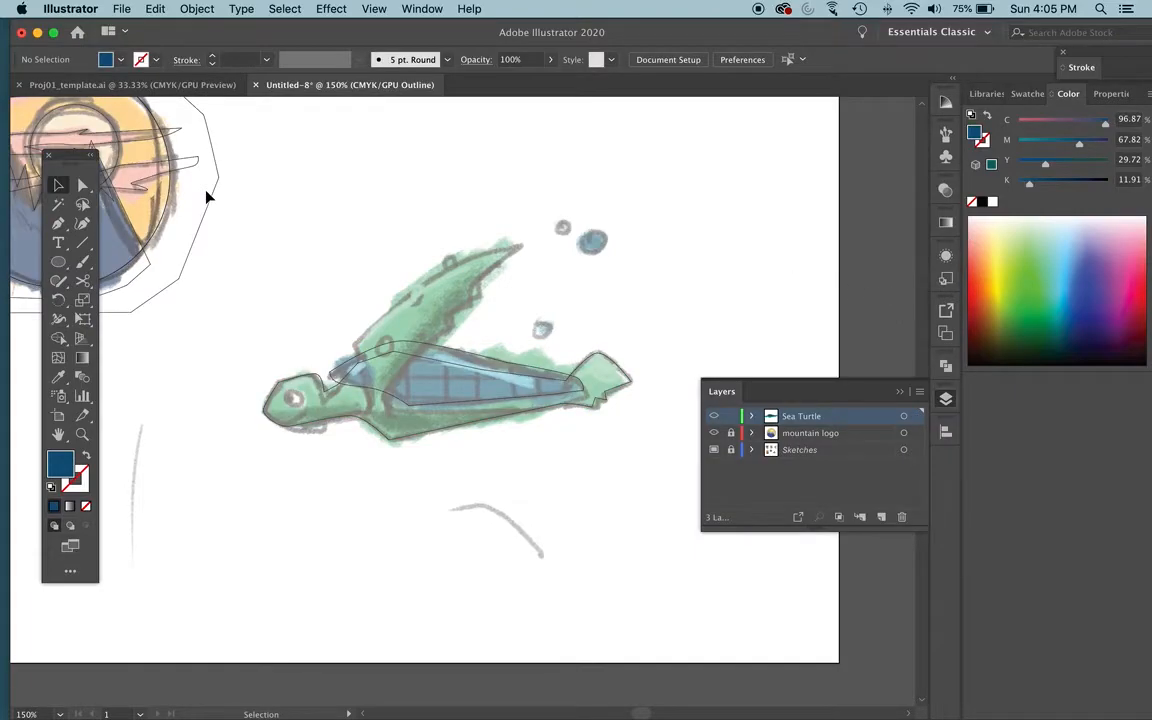
key("super+y")
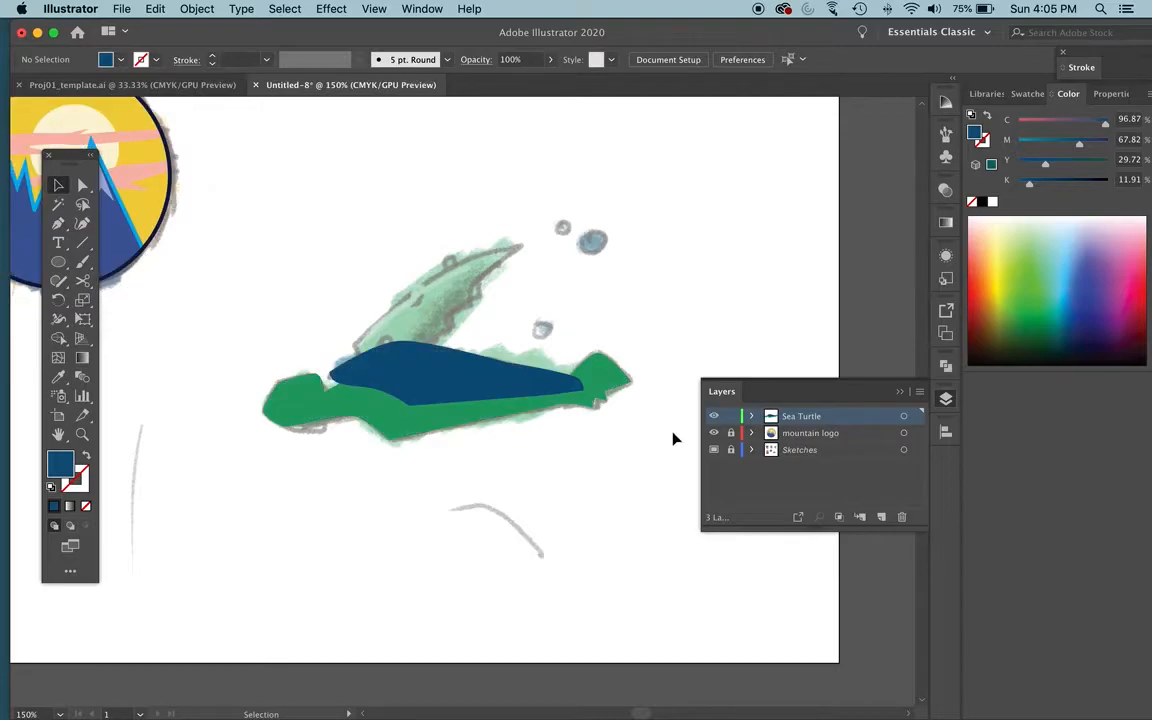
left_click(713, 433)
key("super+y")
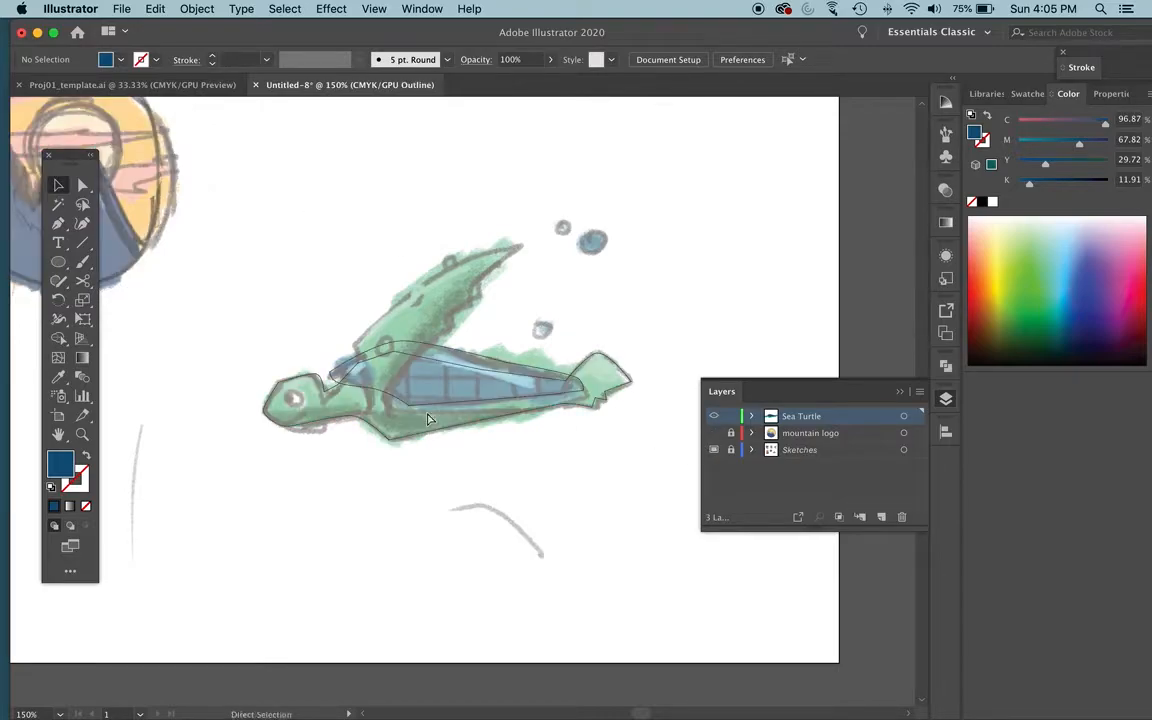
key("super+y")
key("super+y")
Trace the raised front flipper over the sketch as a closed Pen tool path, following its scalloped rear edge down to the body.
key("p")
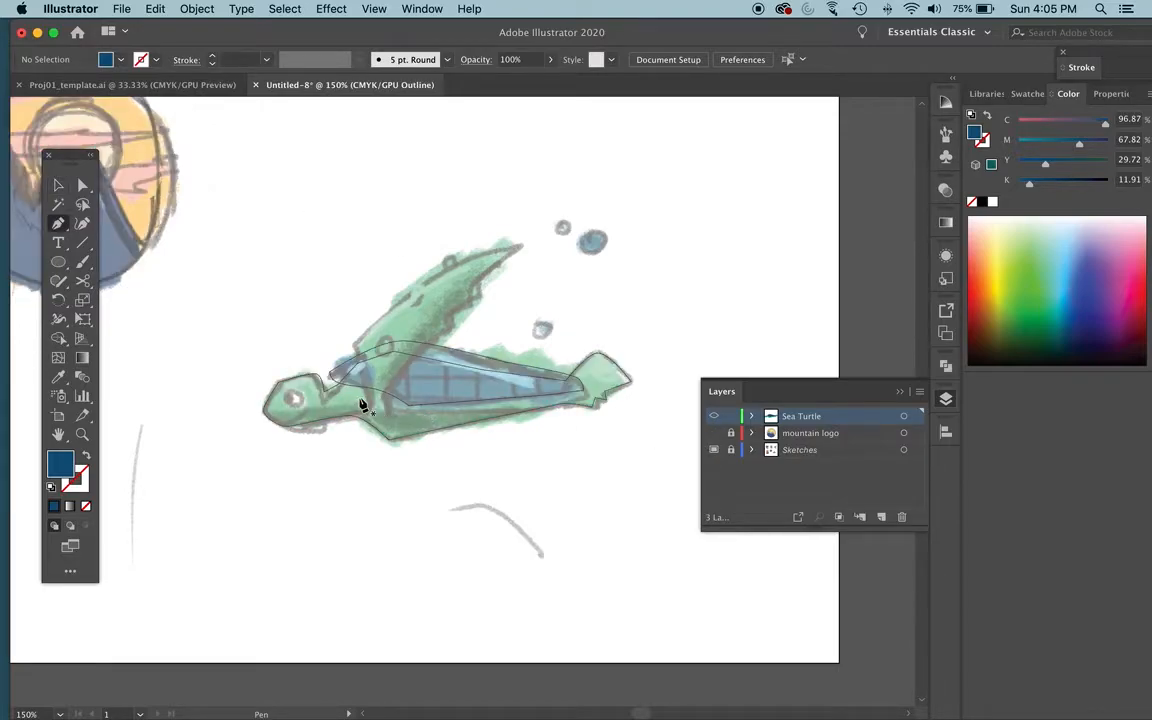
left_click(369, 404)
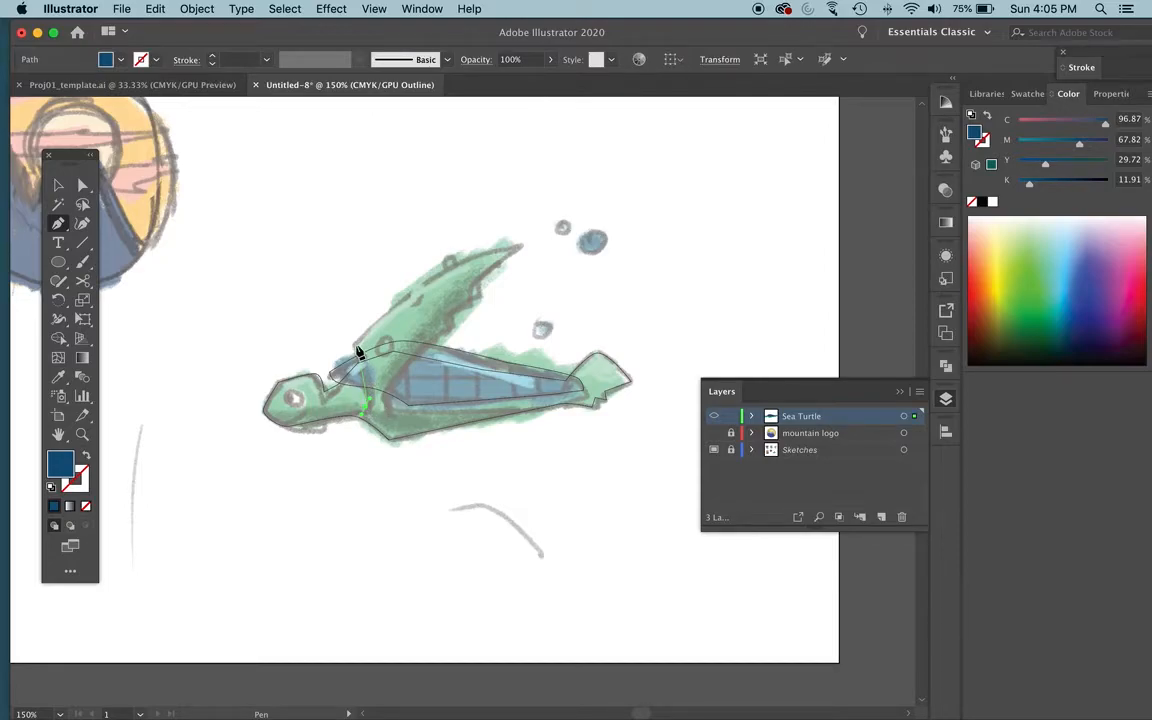
left_click_drag(354, 344, 395, 300)
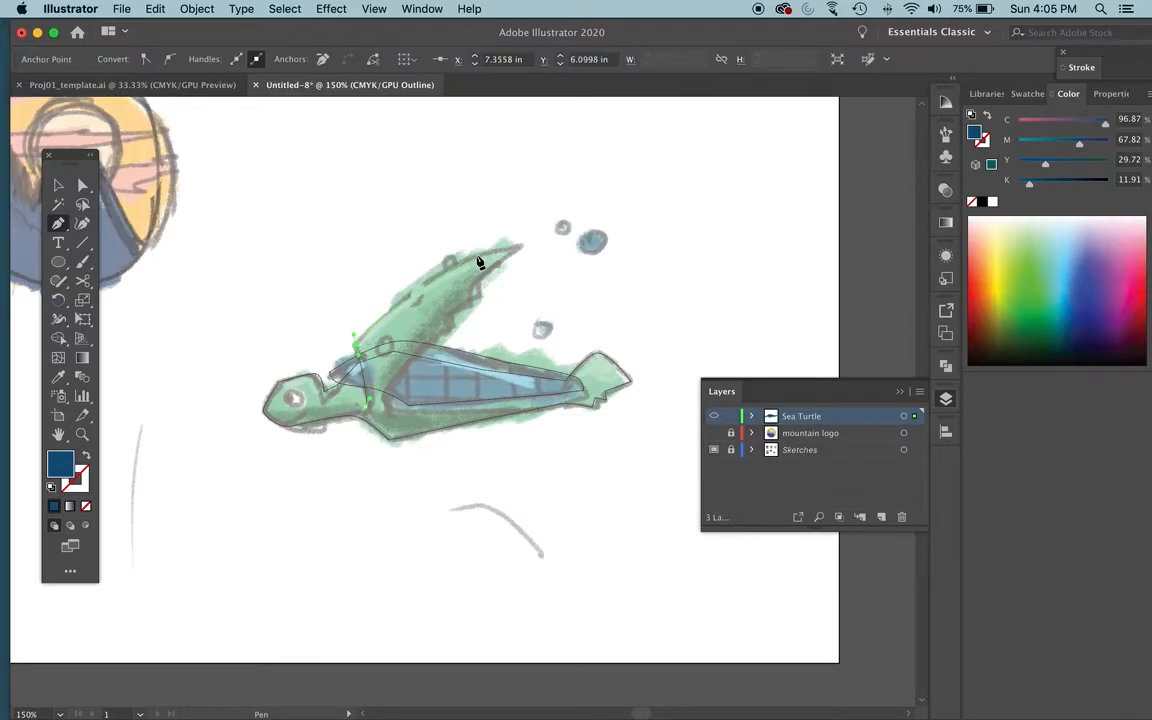
left_click_drag(518, 247, 591, 241)
left_click(519, 248)
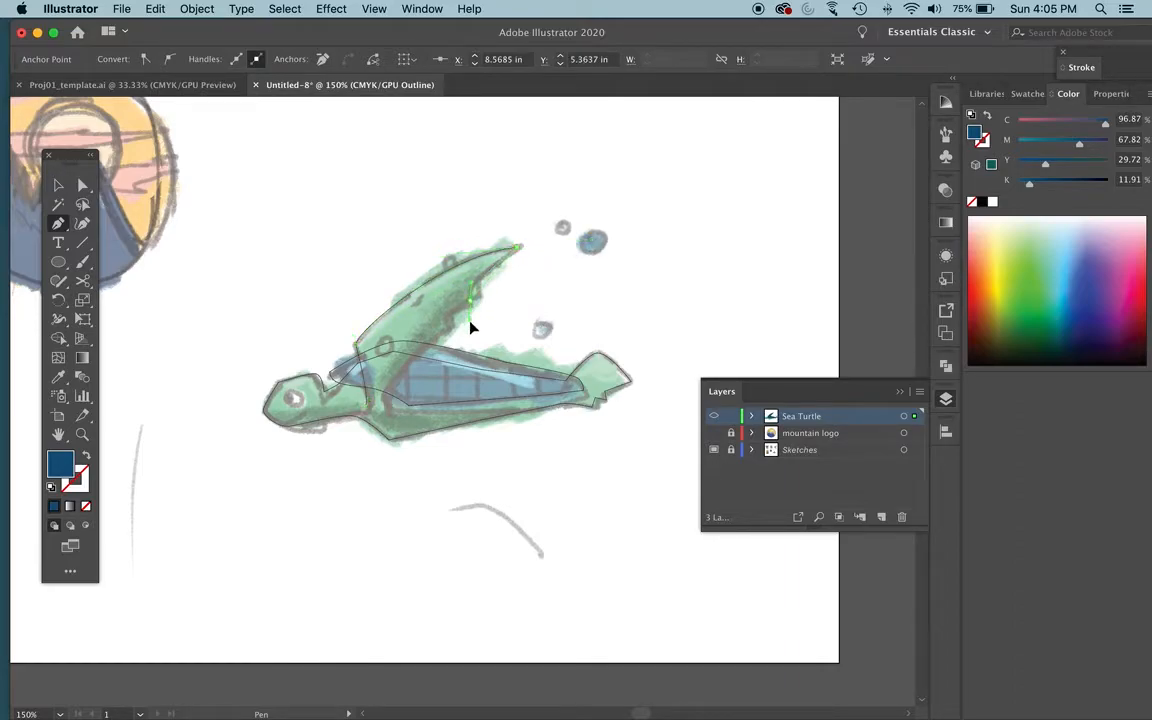
left_click_drag(471, 341, 470, 319)
left_click_drag(464, 346, 461, 339)
left_click_drag(388, 401, 397, 429)
left_click(366, 406)
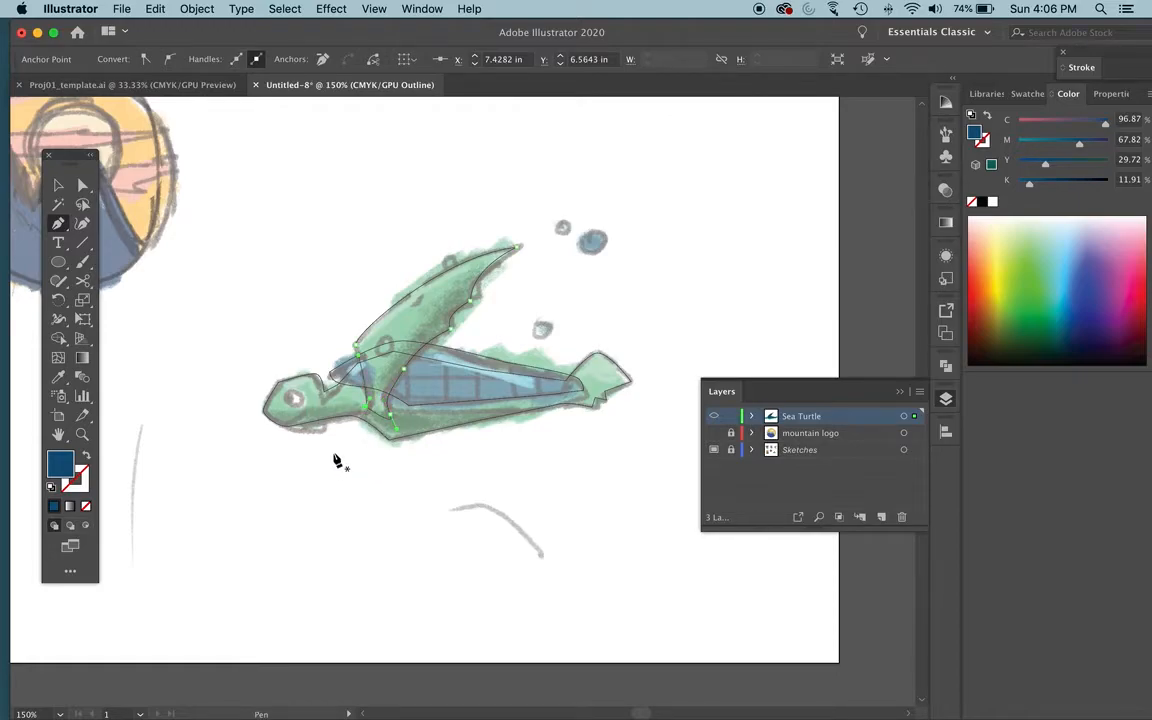
Return to Preview view, recolour the front flipper with the green sampled from the turtle's head and deselect it.
key("super+y")
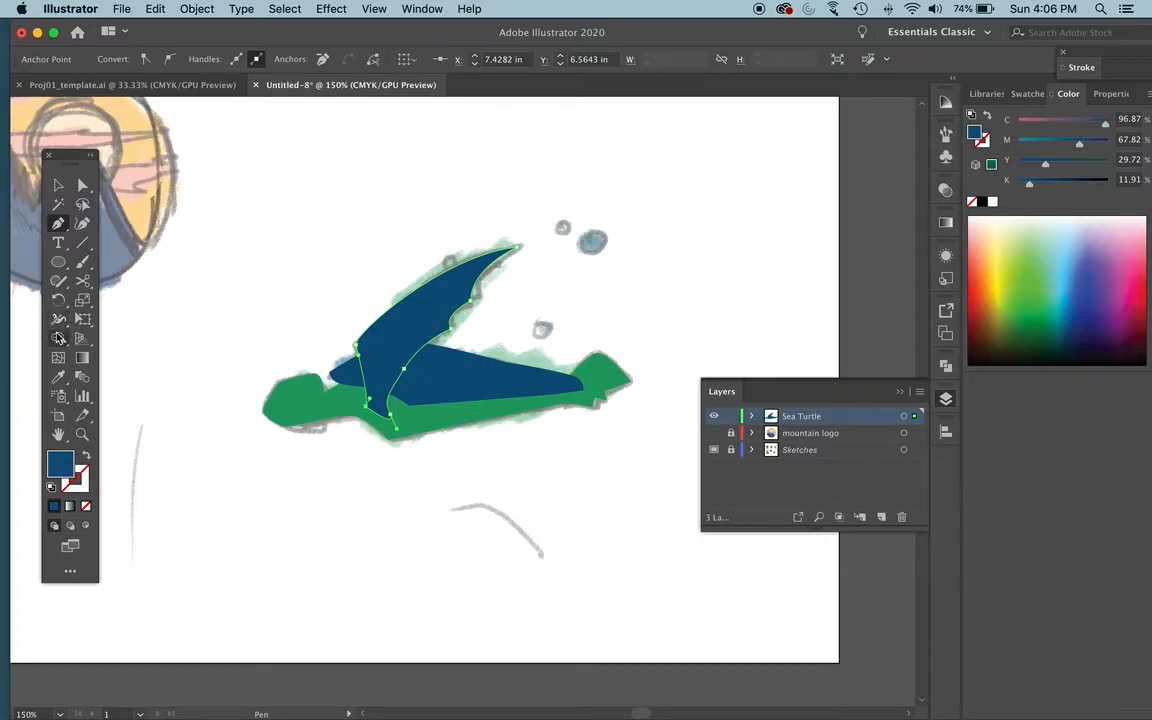
left_click(58, 380)
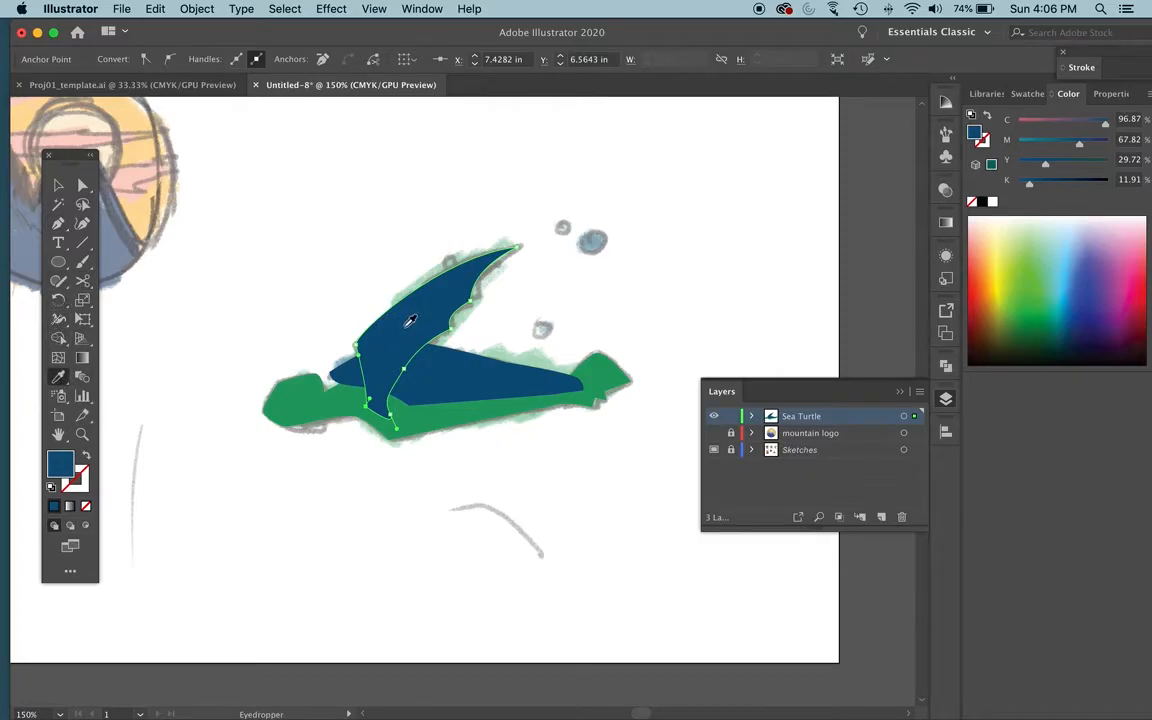
left_click(145, 197)
left_click(128, 156)
left_click(117, 225)
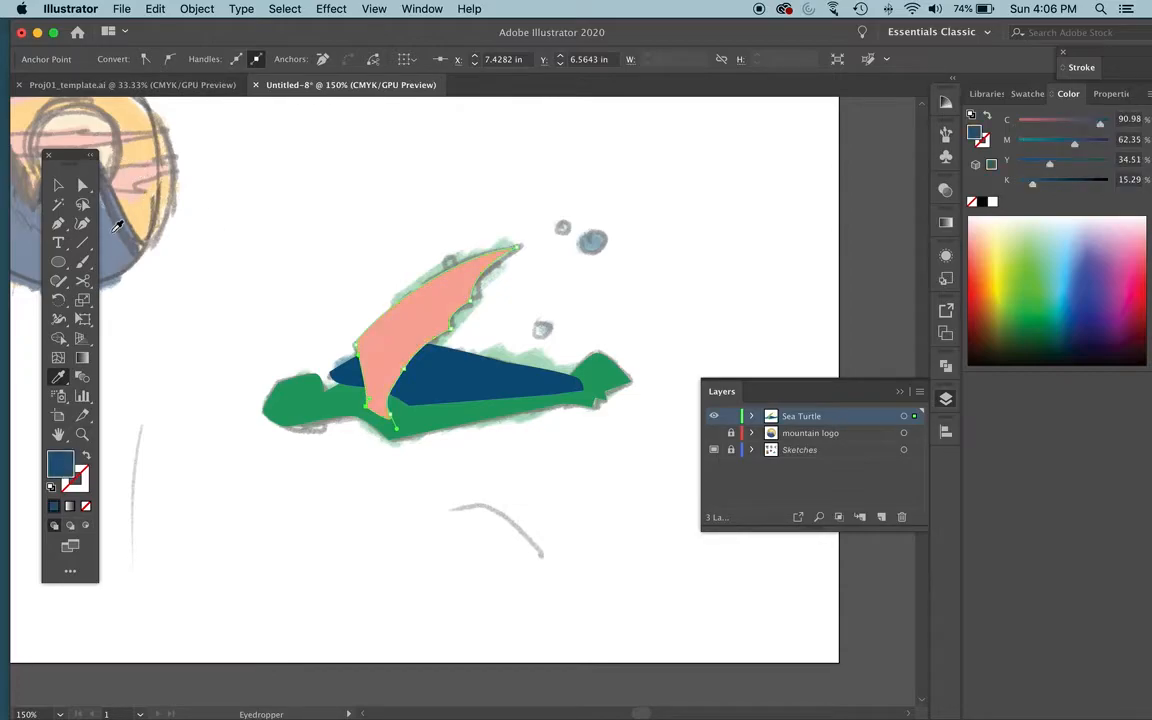
left_click(303, 395)
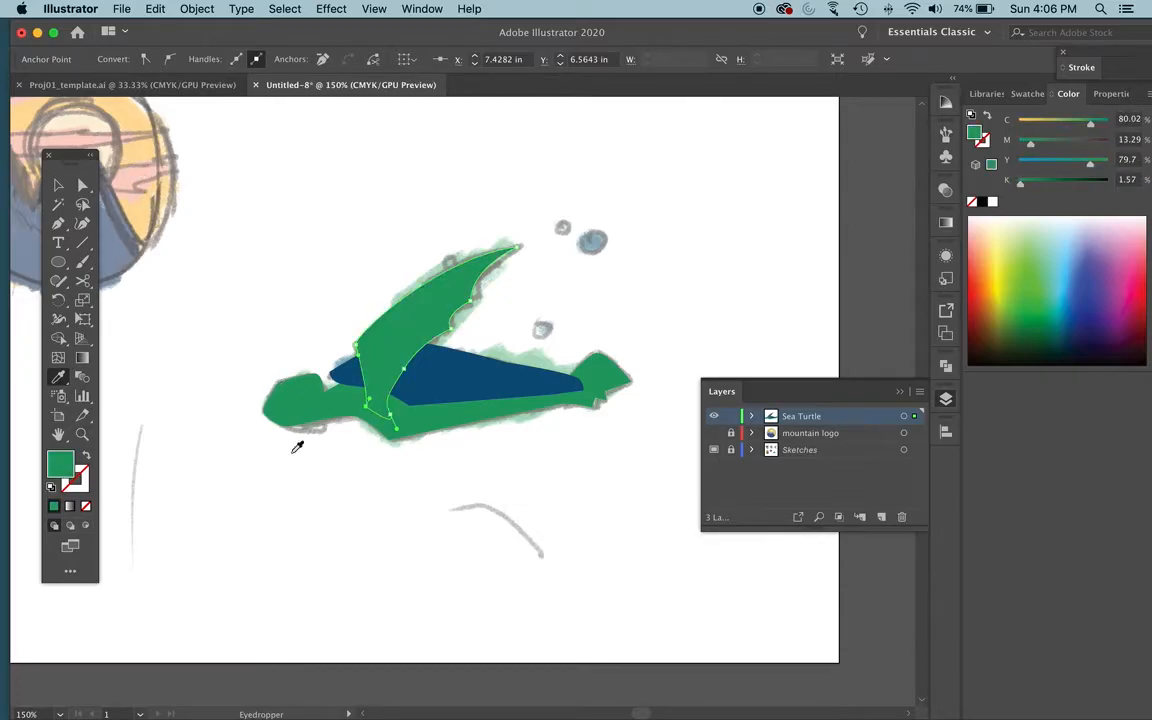
left_click(58, 185)
left_click(208, 181)
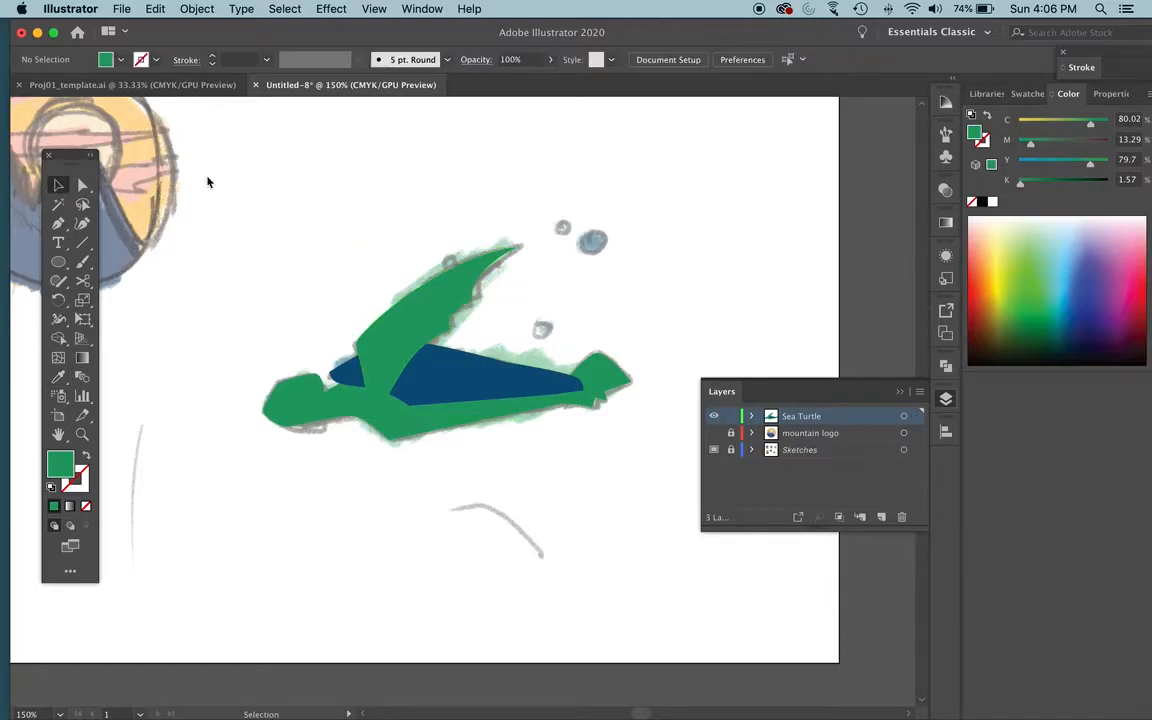
Compare the vector turtle with the sketch by toggling the Sketches layer's visibility and Outline view.
left_click(713, 452)
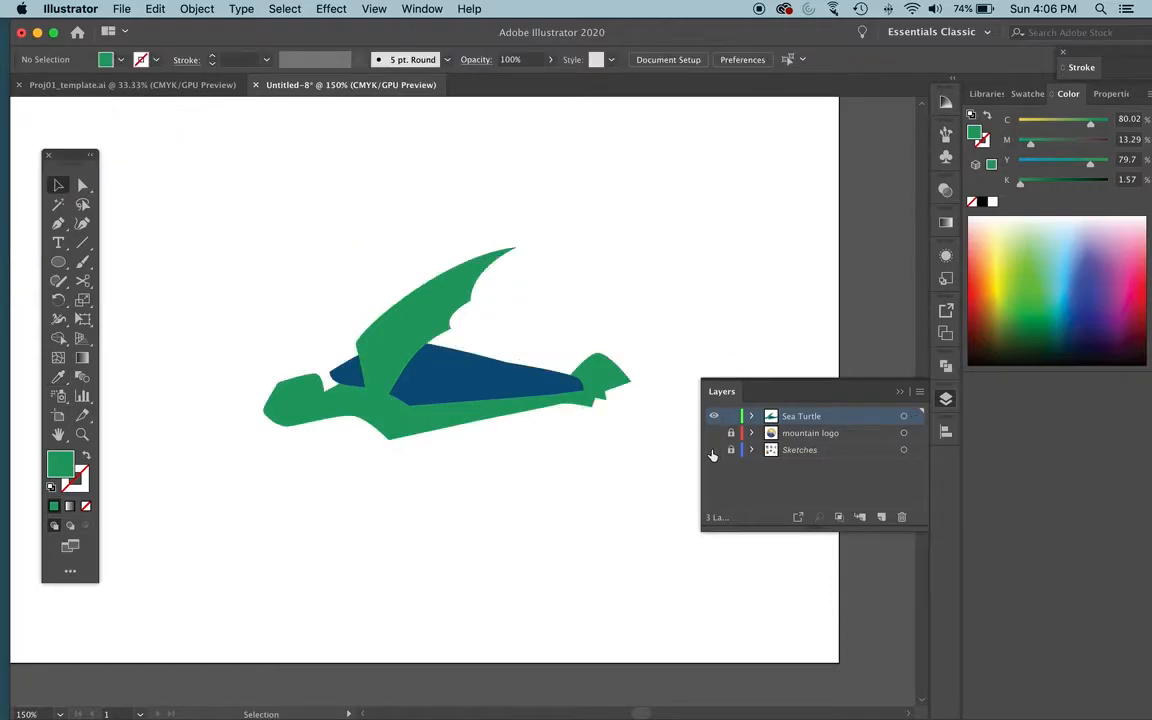
left_click(713, 451)
left_click(713, 452)
left_click(713, 452)
left_click(713, 452)
left_click(713, 452)
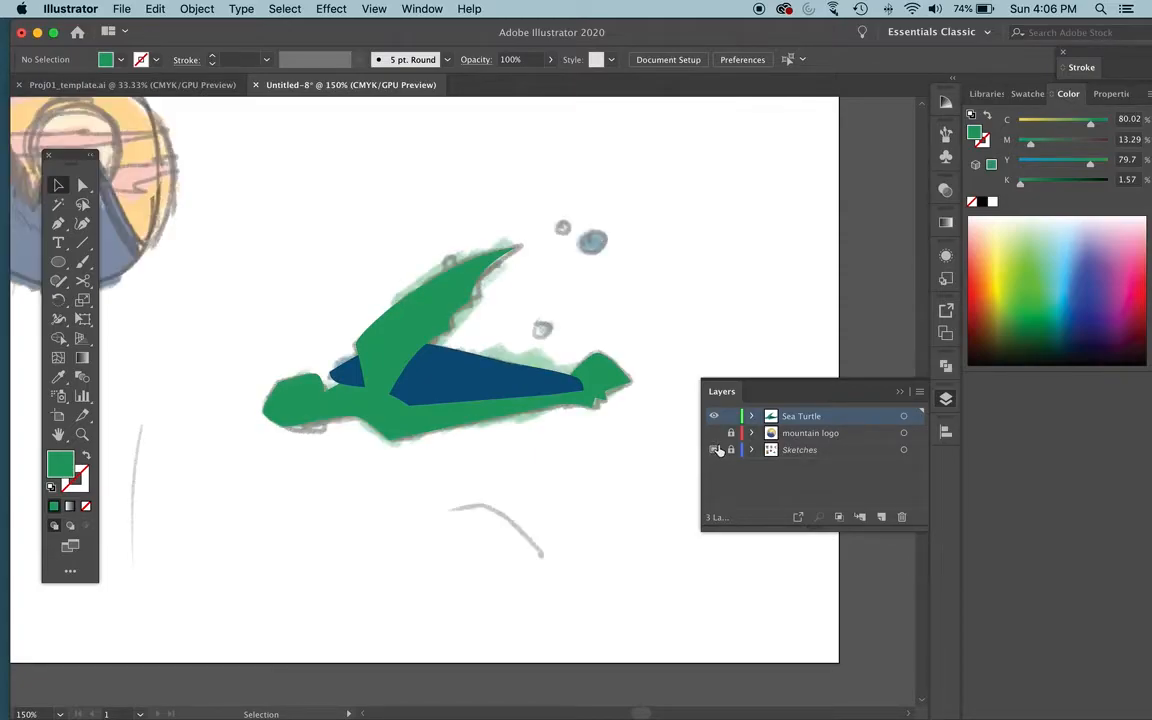
key("super+y")
key("super+y")
key("super+y")
key("super+y")
key("super+y")
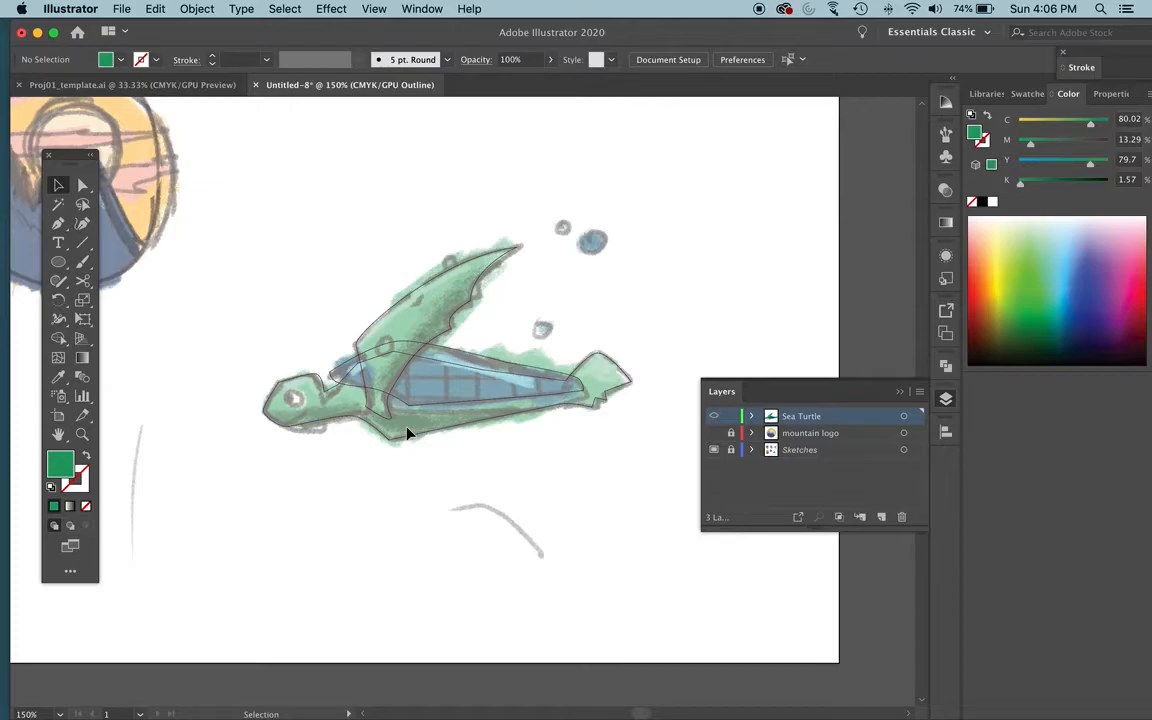
Expand the Sea Turtle layer in Preview view, duplicate the green body path and highlight the upper copy.
left_click(750, 417)
key("super+y")
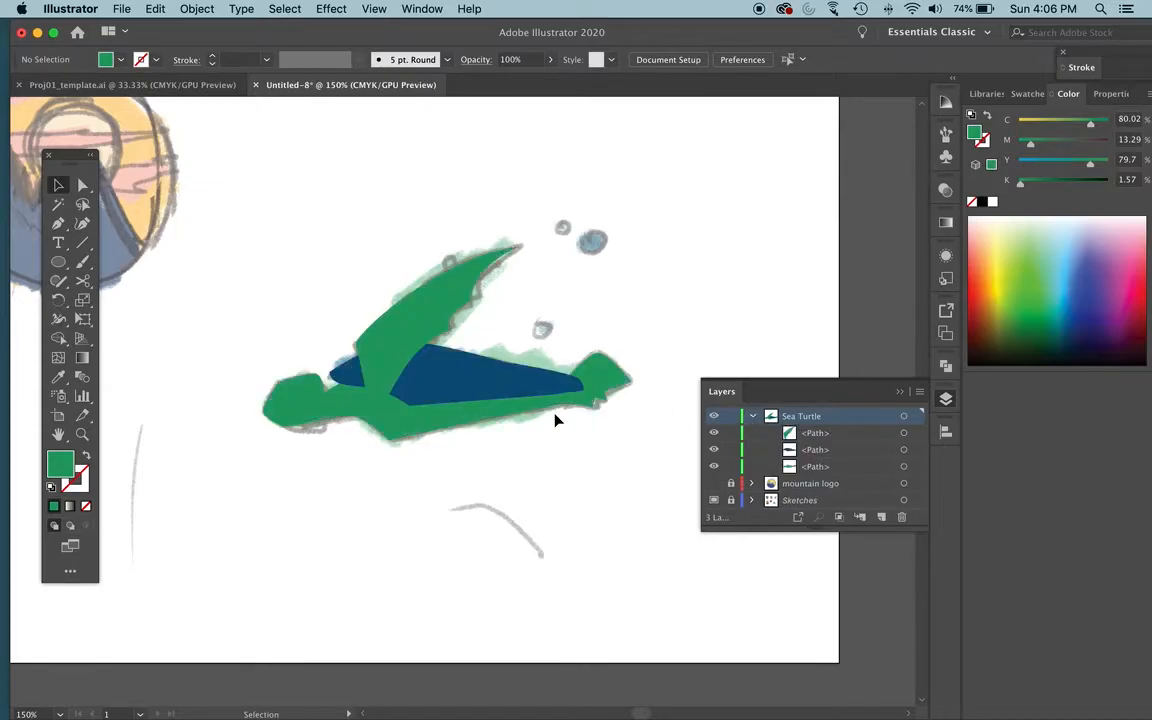
left_click_drag(848, 468, 882, 517)
left_click(814, 467)
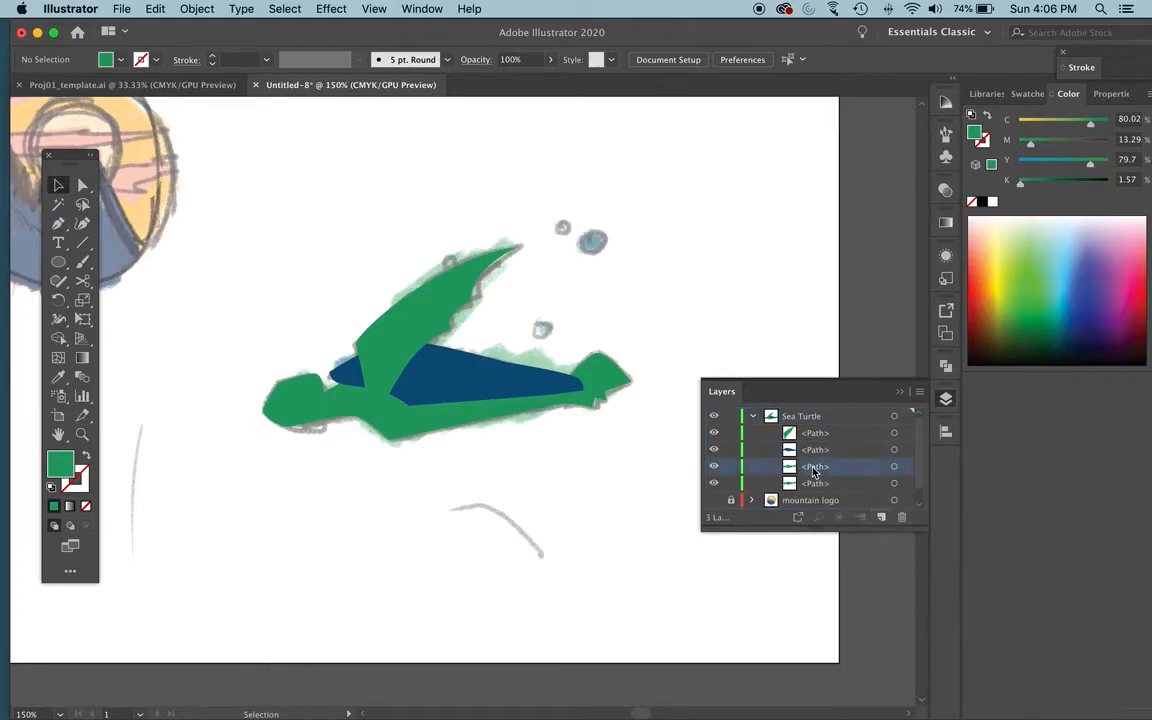
Try to swap fill and stroke and darken the green stroke colour.
left_click(87, 456)
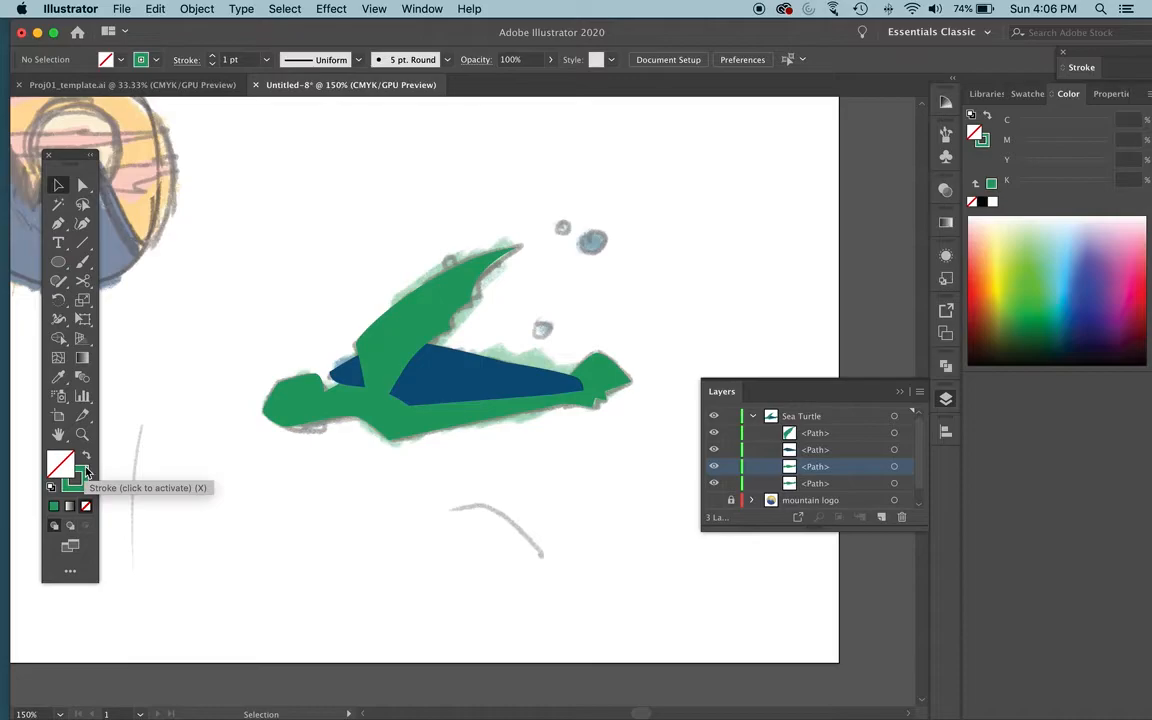
double_click(76, 481)
left_click_drag(674, 372, 696, 426)
left_click(924, 296)
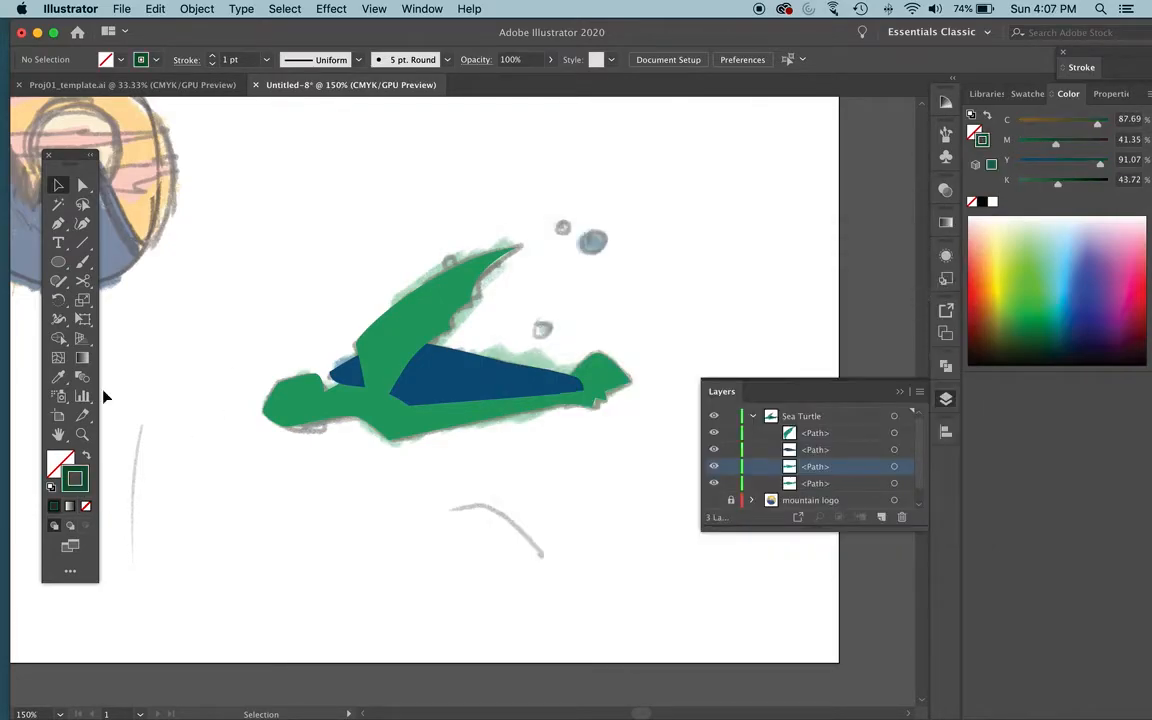
Select the body copy, swap its fill and stroke, and darken the stroke to deep green.
left_click(388, 424)
left_click(405, 437)
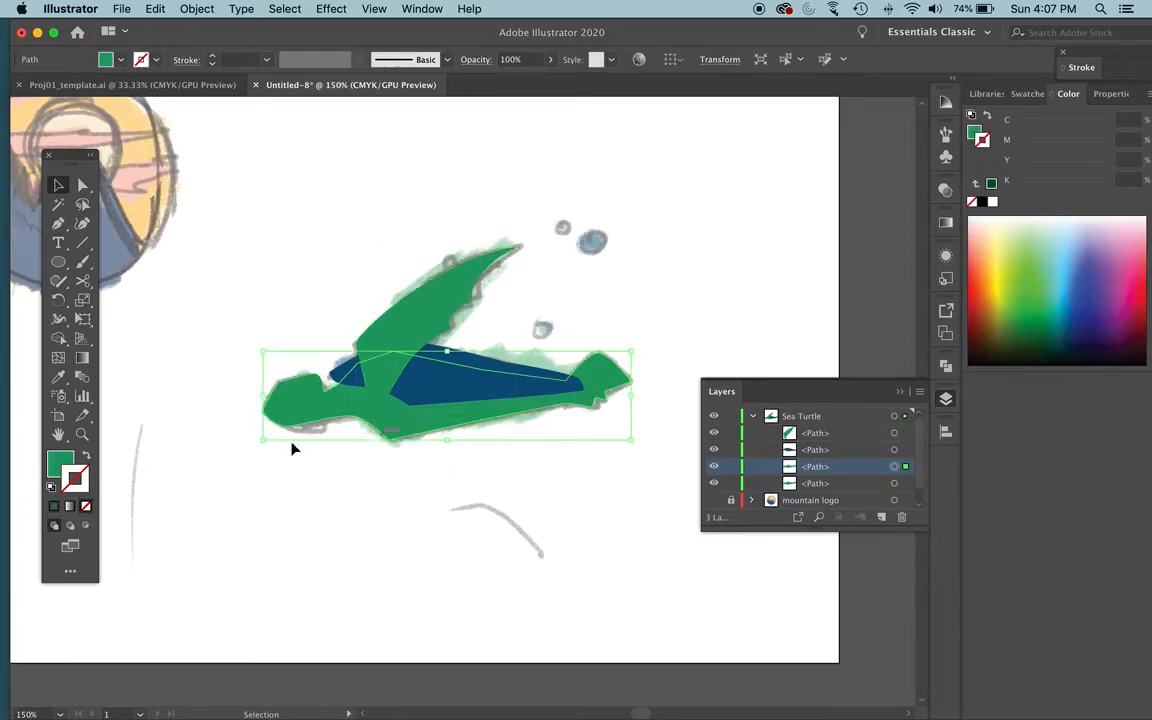
left_click(85, 457)
double_click(78, 476)
left_click_drag(690, 375, 714, 421)
left_click(915, 292)
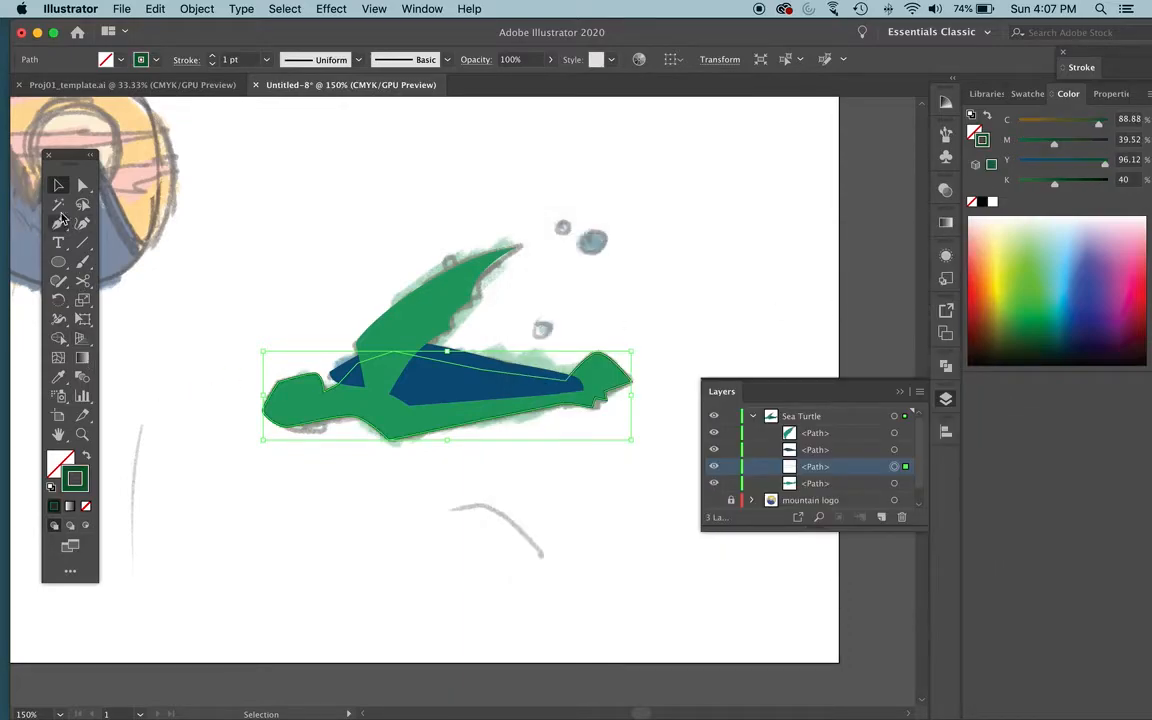
Thicken the body outline's stroke to 3 pt and deselect it.
left_click(212, 56)
left_click(212, 56)
left_click(212, 56)
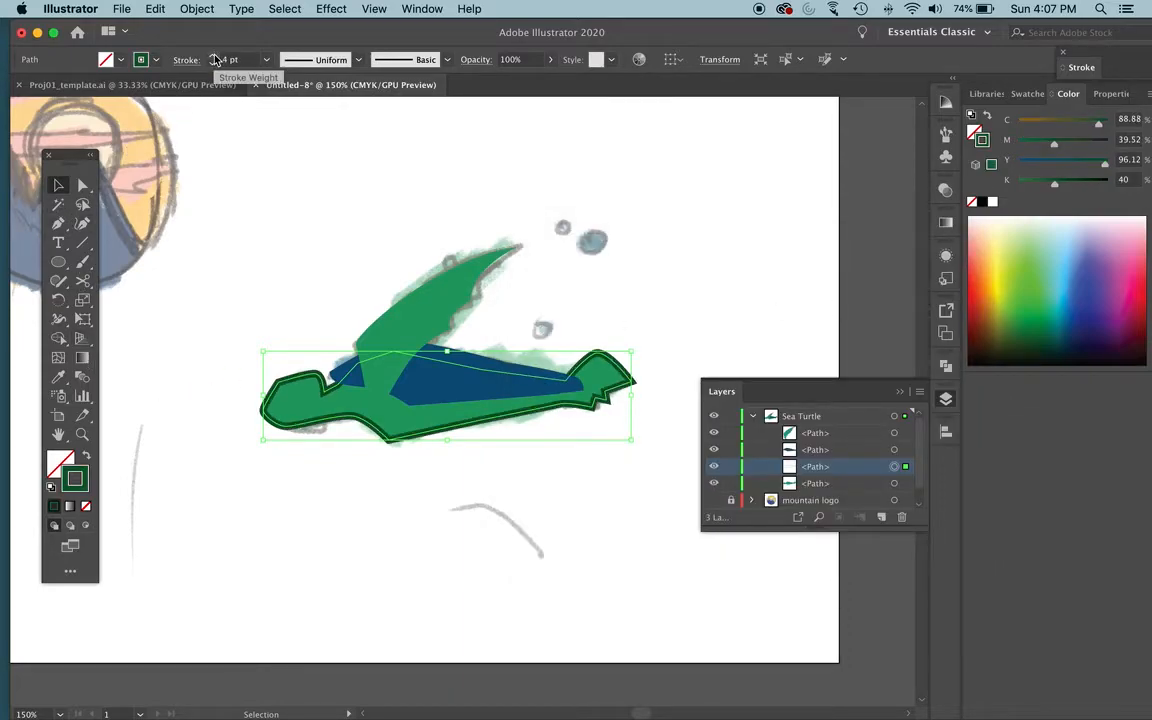
left_click(334, 480)
left_click(318, 425)
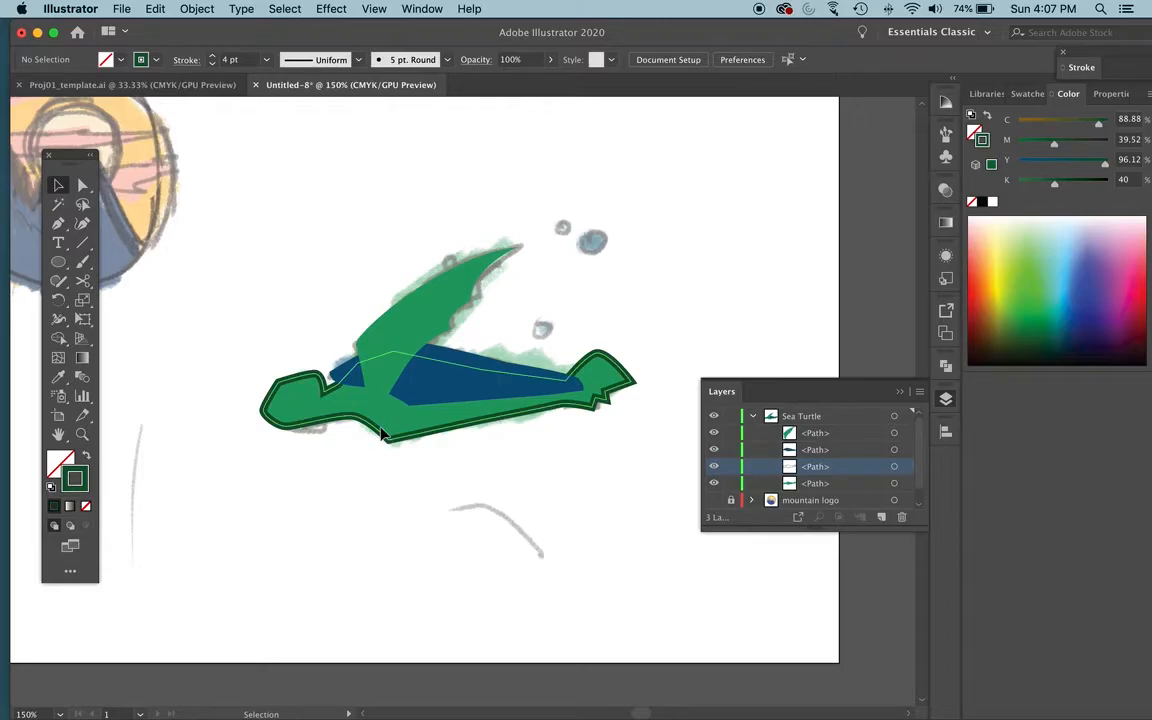
left_click(212, 63)
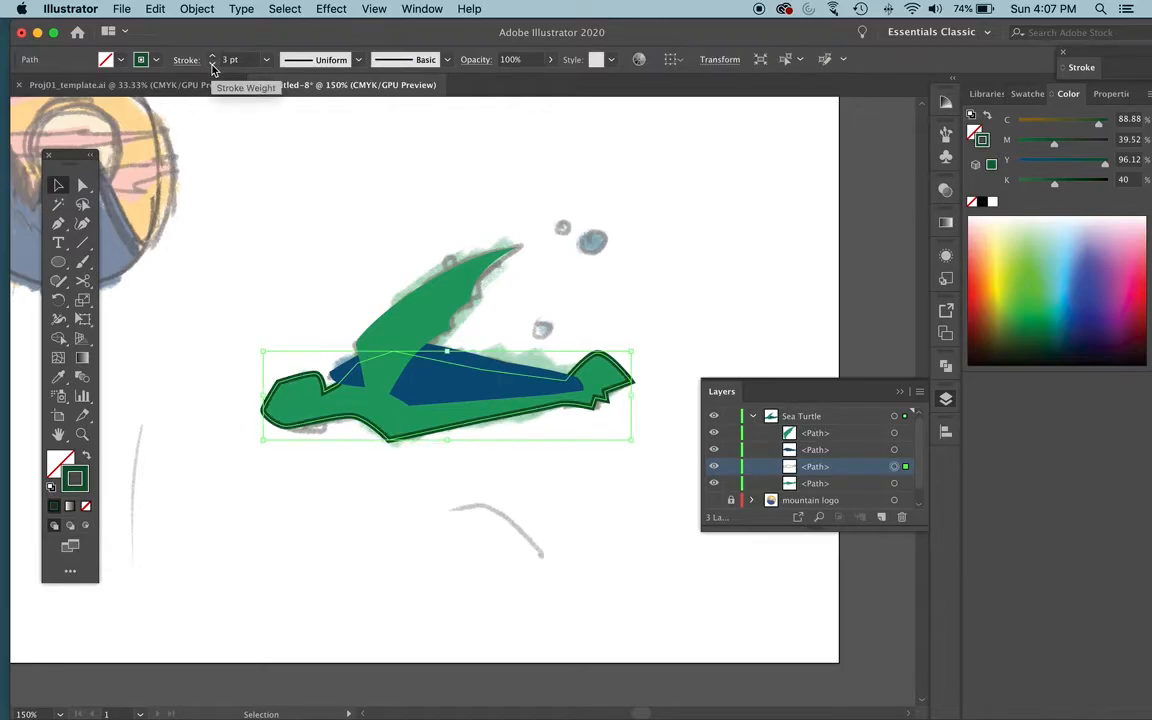
left_click(250, 177)
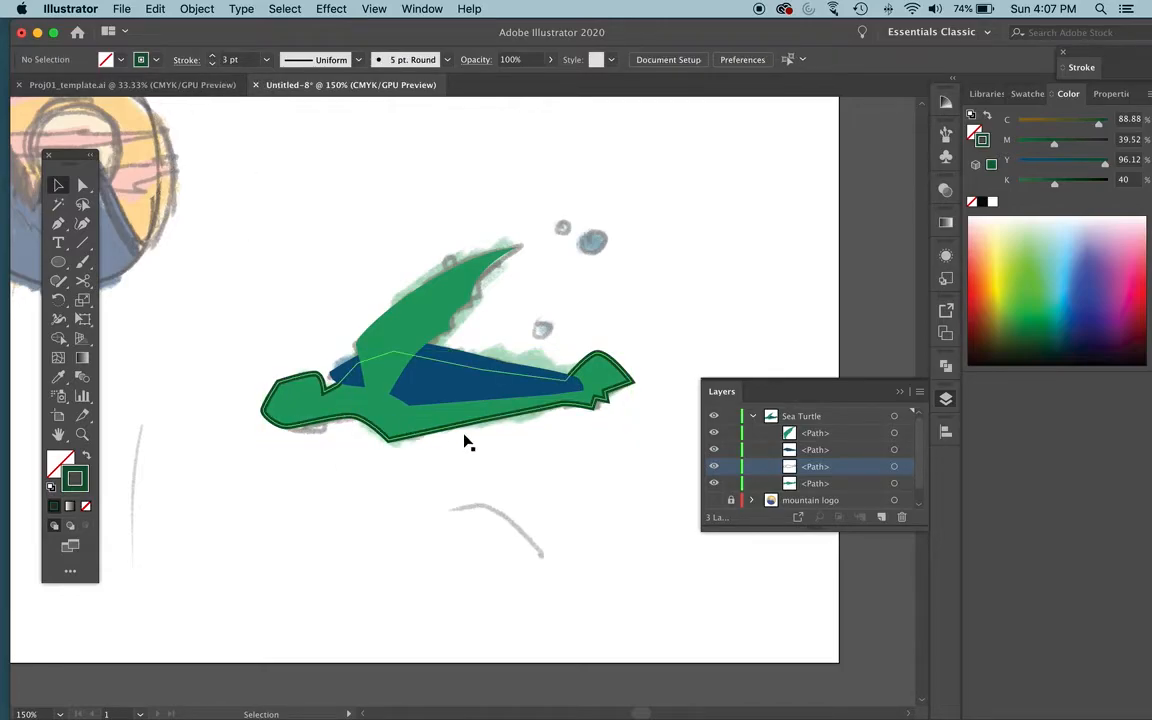
Select the blue shell shape and give it a dark navy blue stroke.
left_click(401, 331)
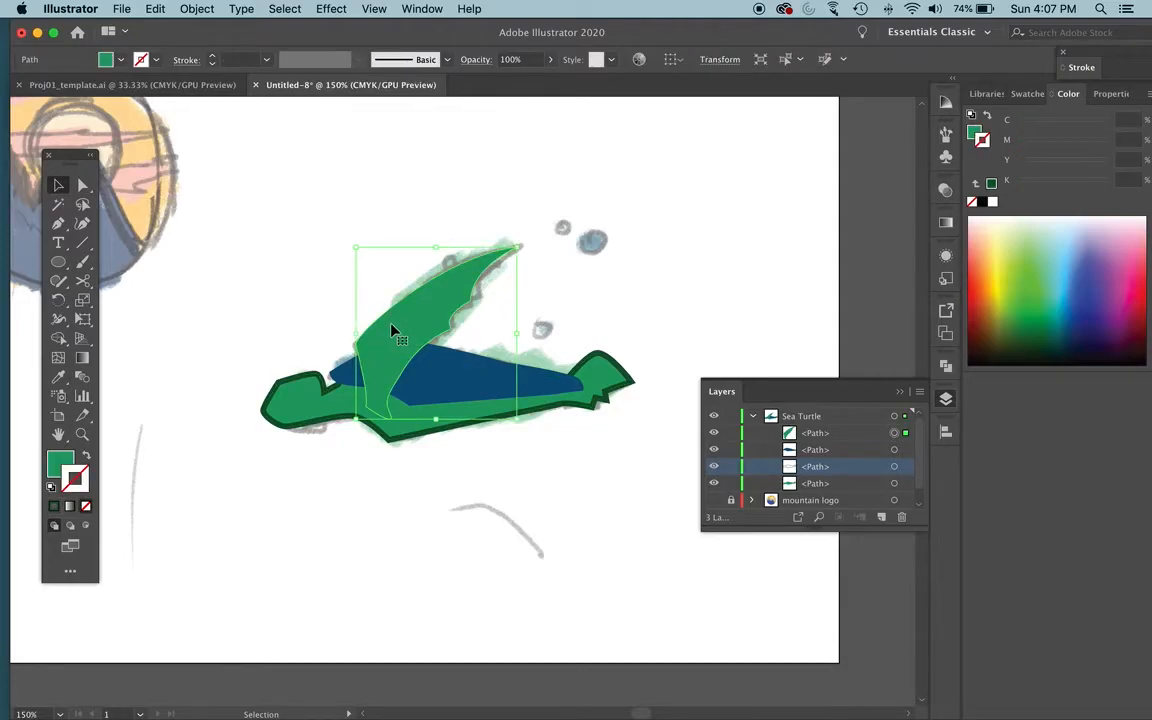
left_click(452, 388)
double_click(84, 477)
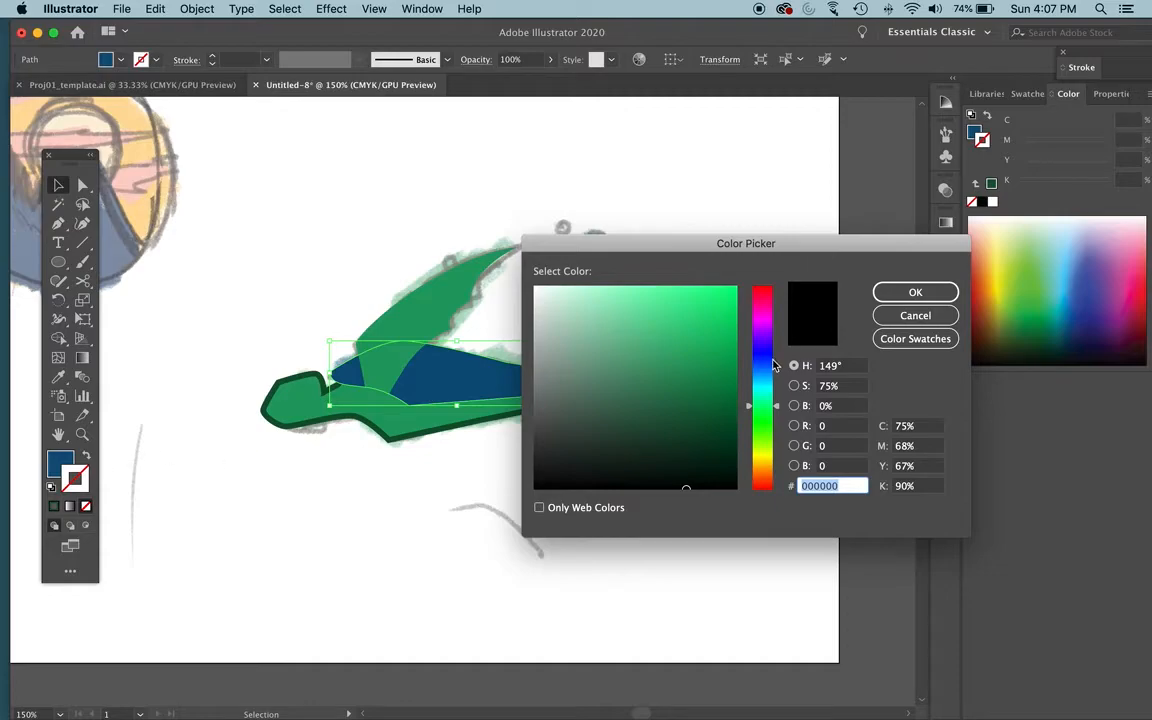
left_click_drag(760, 385, 761, 367)
left_click(723, 435)
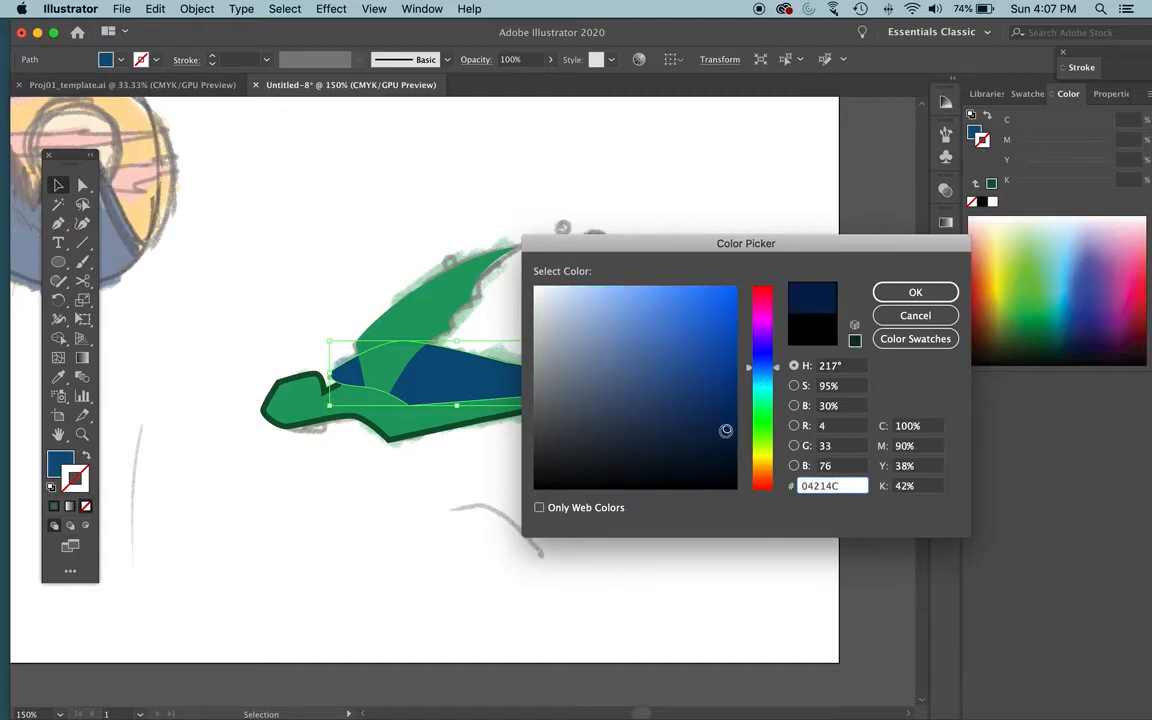
left_click(909, 295)
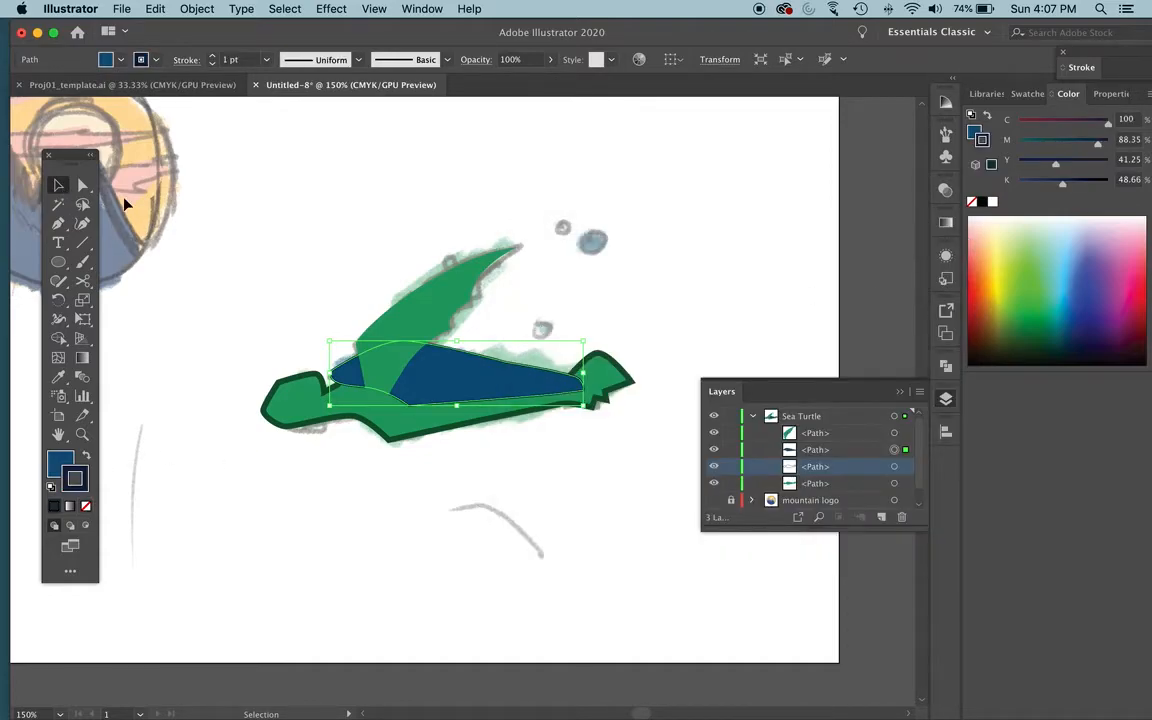
Thicken the shell's navy stroke to 3 pt and deselect it.
left_click(178, 208)
left_click(458, 386)
left_click(212, 56)
left_click(212, 56)
left_click(251, 162)
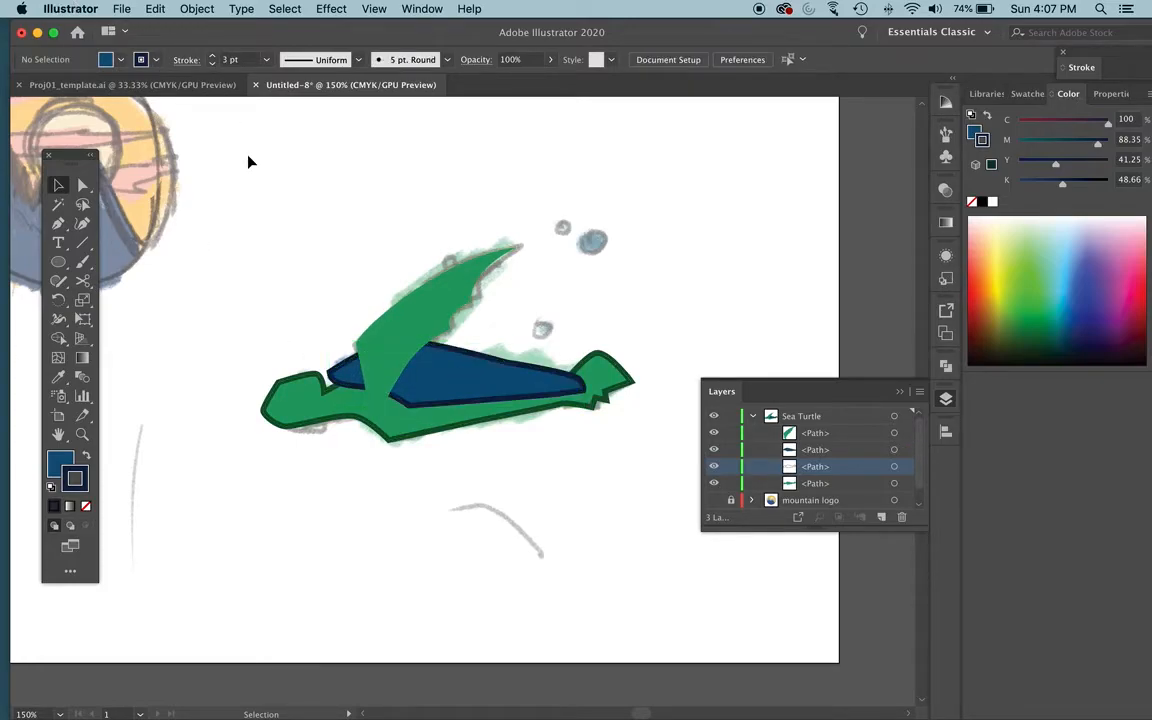
Highlight the flipper path in the layer stack and trace the flipper's leading edge with the Pen tool, ending in a corner at the tip.
left_click(424, 324)
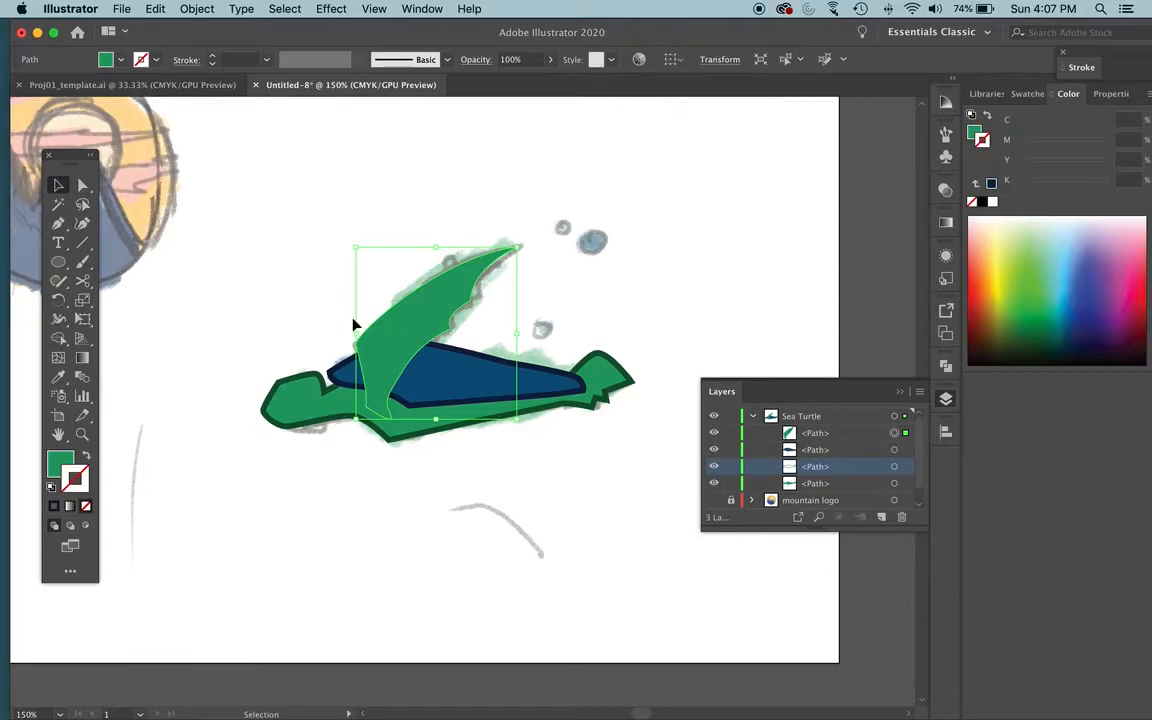
left_click(243, 214)
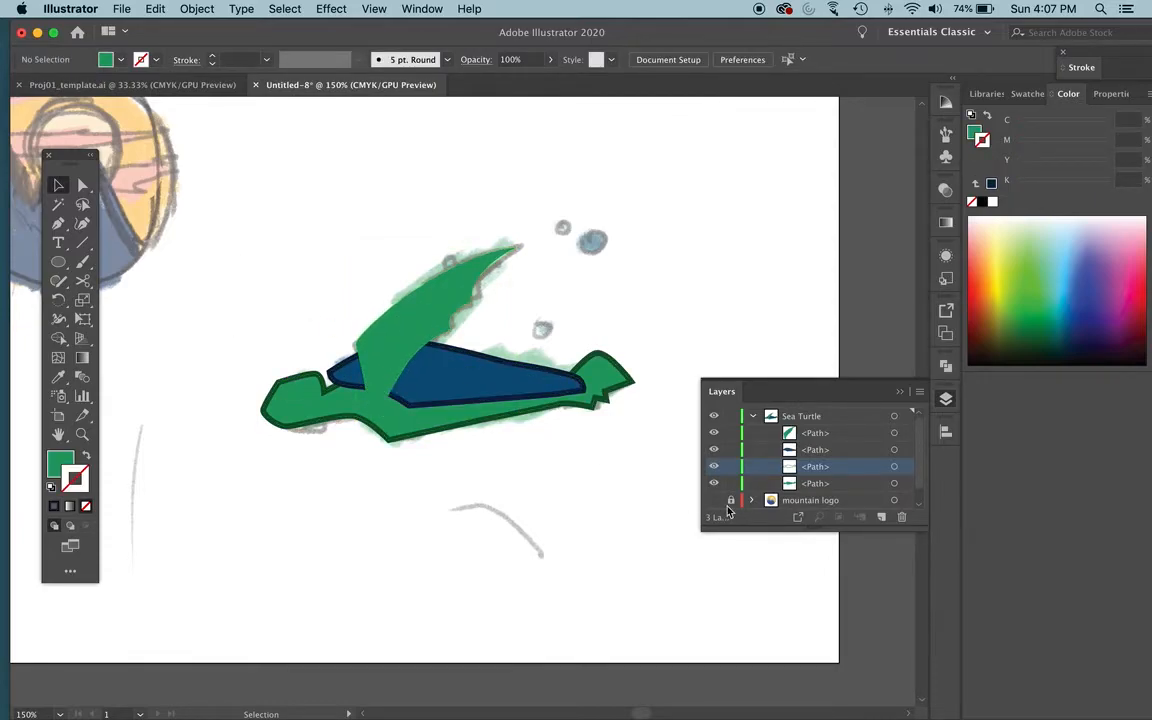
left_click(820, 437)
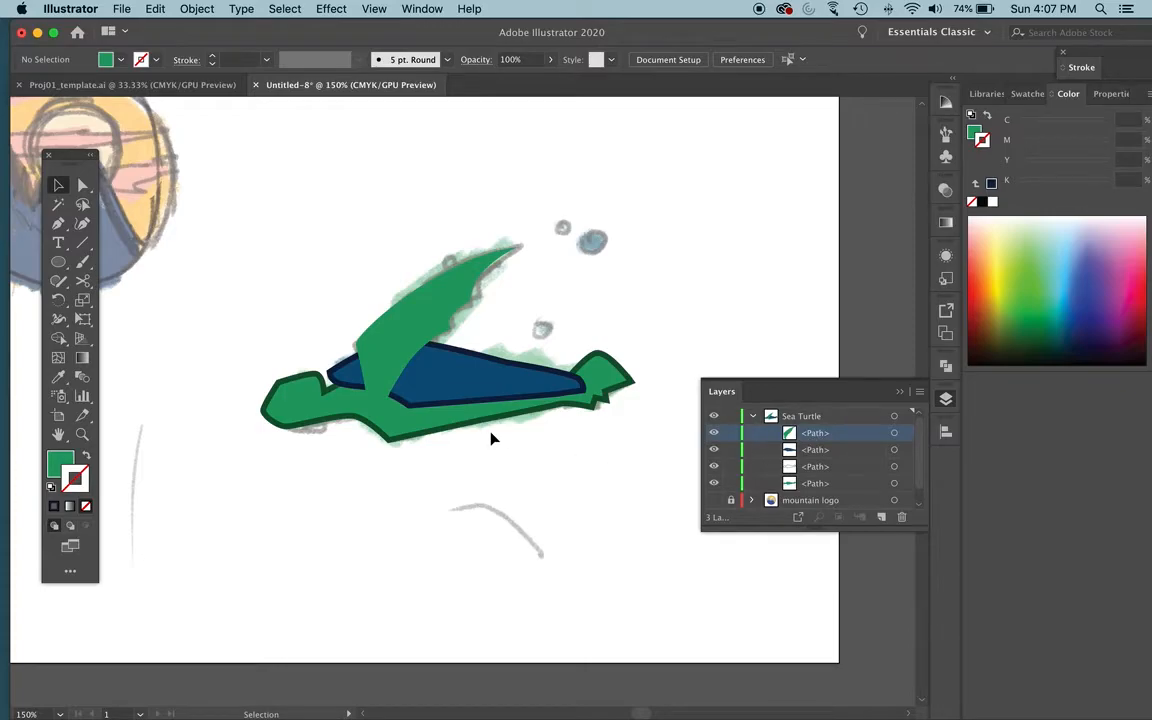
key("p")
left_click(367, 398)
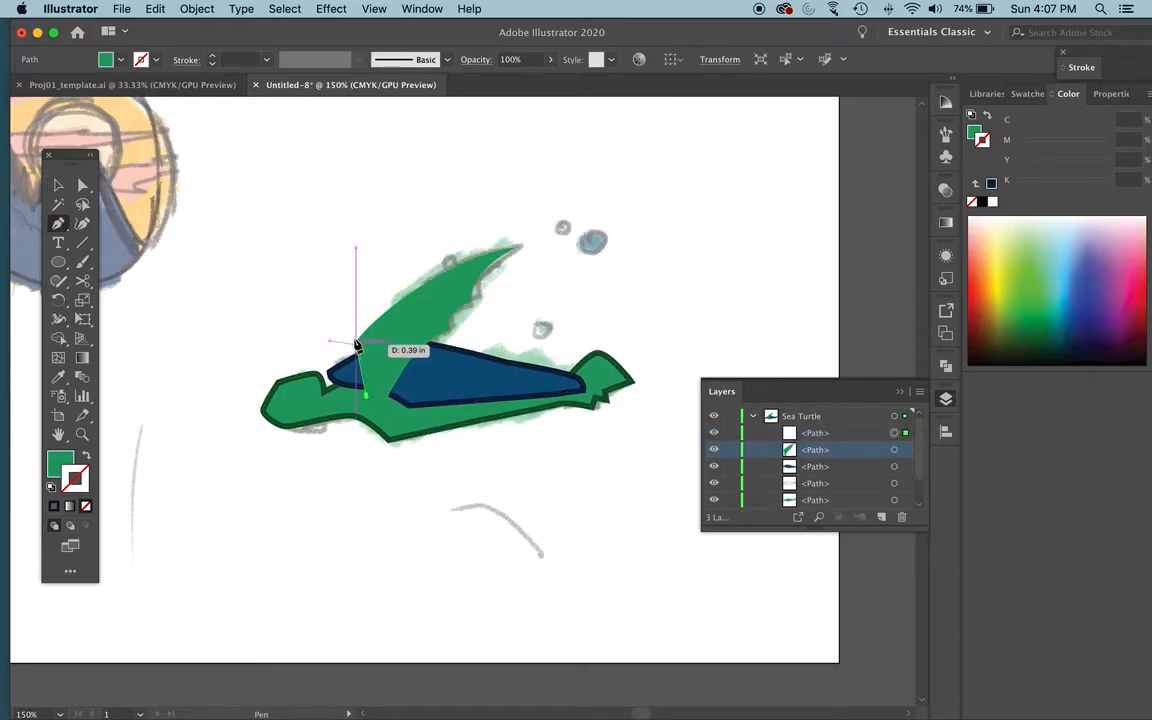
left_click(356, 336)
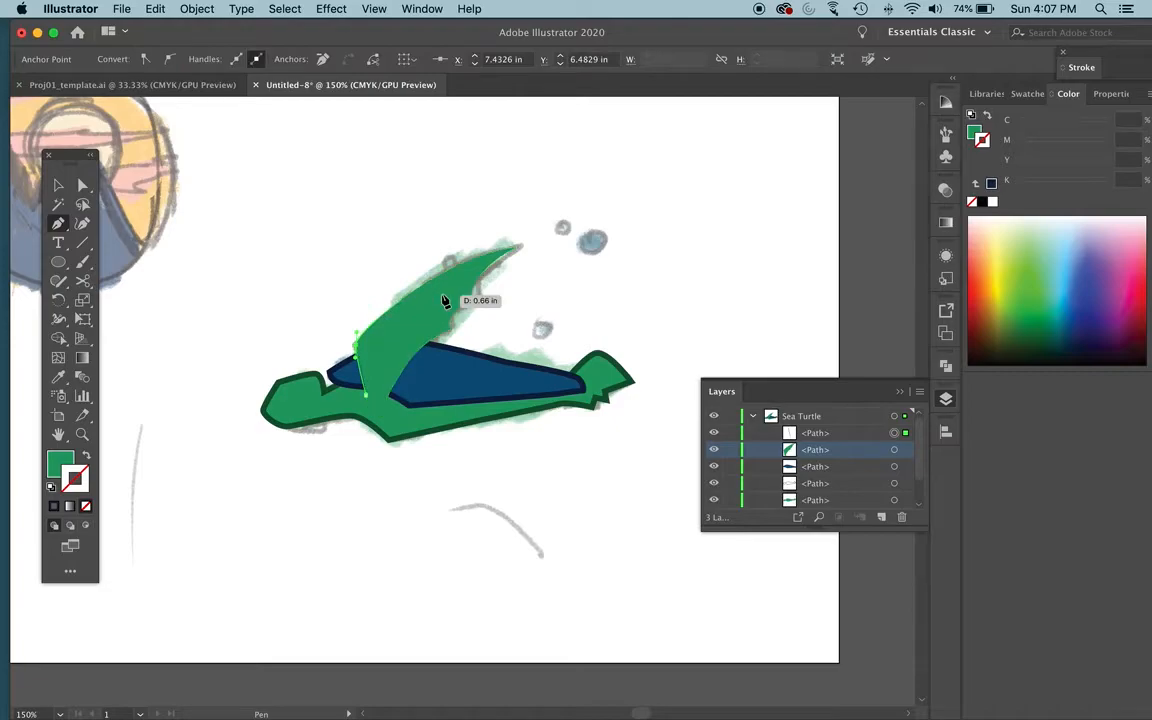
mouse_move(519, 248)
left_mouse_down()
mouse_move(576, 247)
mouse_move(522, 255)
left_mouse_up()
left_click(519, 248)
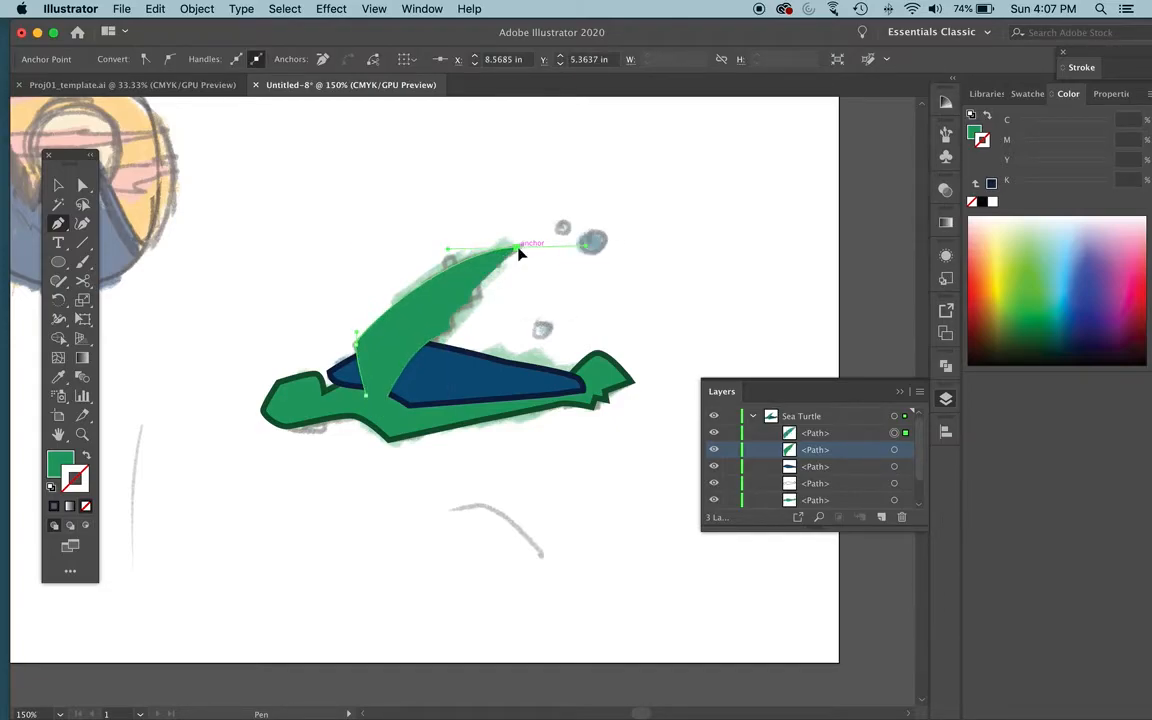
Continue the open path down the flipper's scalloped trailing edge to its base, and swap the path's fill and stroke.
left_click_drag(470, 301, 459, 338)
left_click(470, 301)
left_click(451, 328)
left_click_drag(391, 413, 399, 458)
left_click(57, 190)
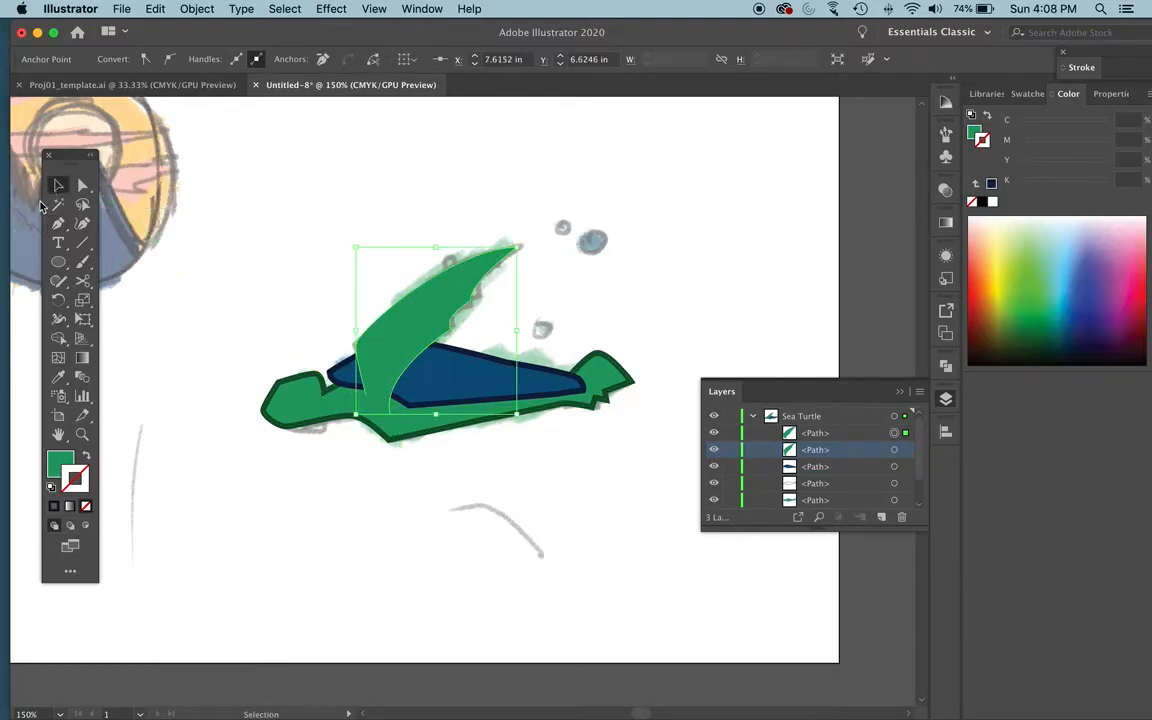
left_click(87, 456)
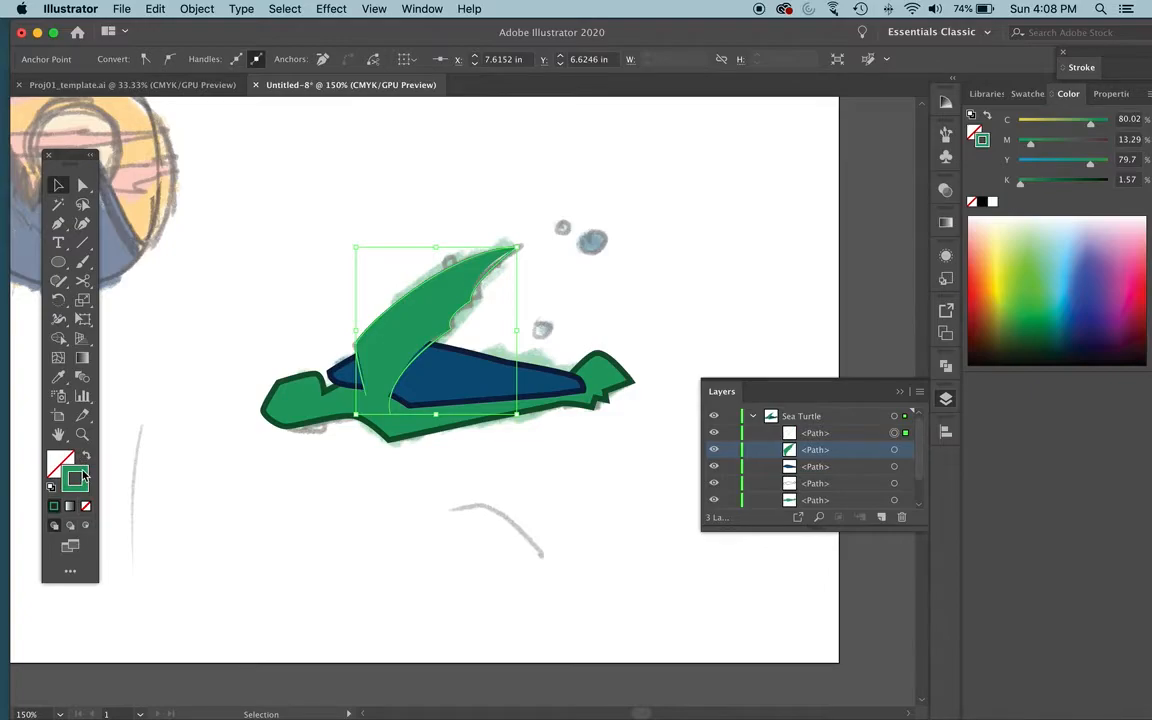
double_click(82, 477)
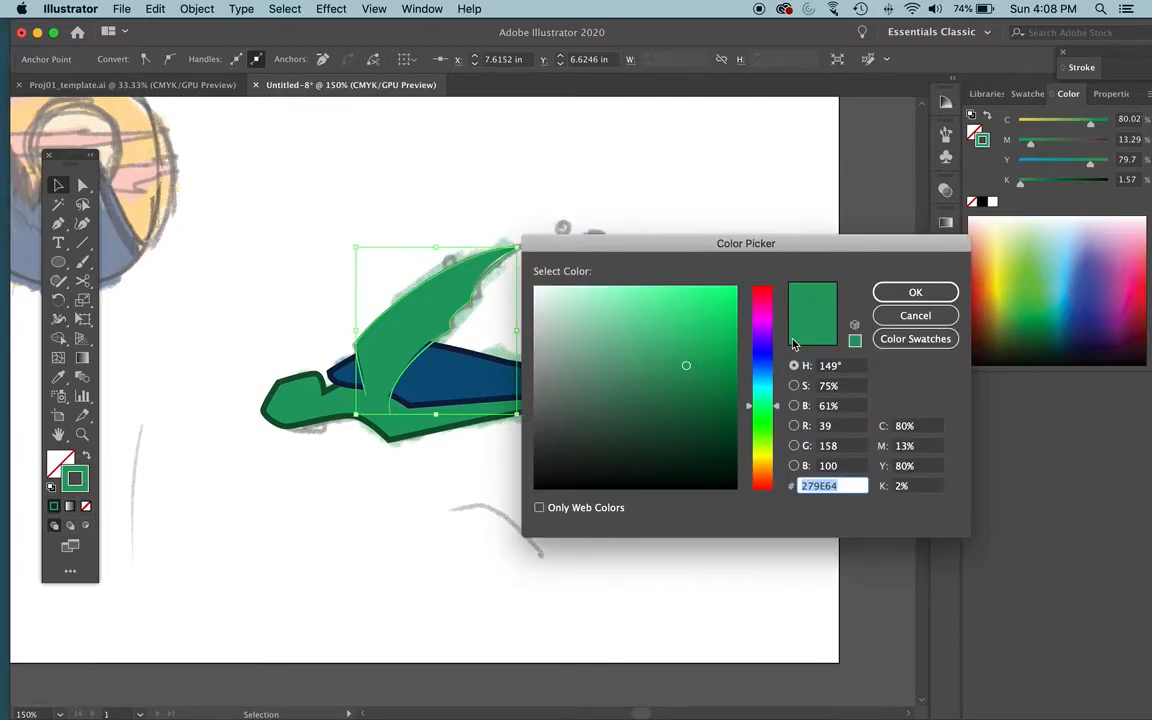
left_click(709, 426)
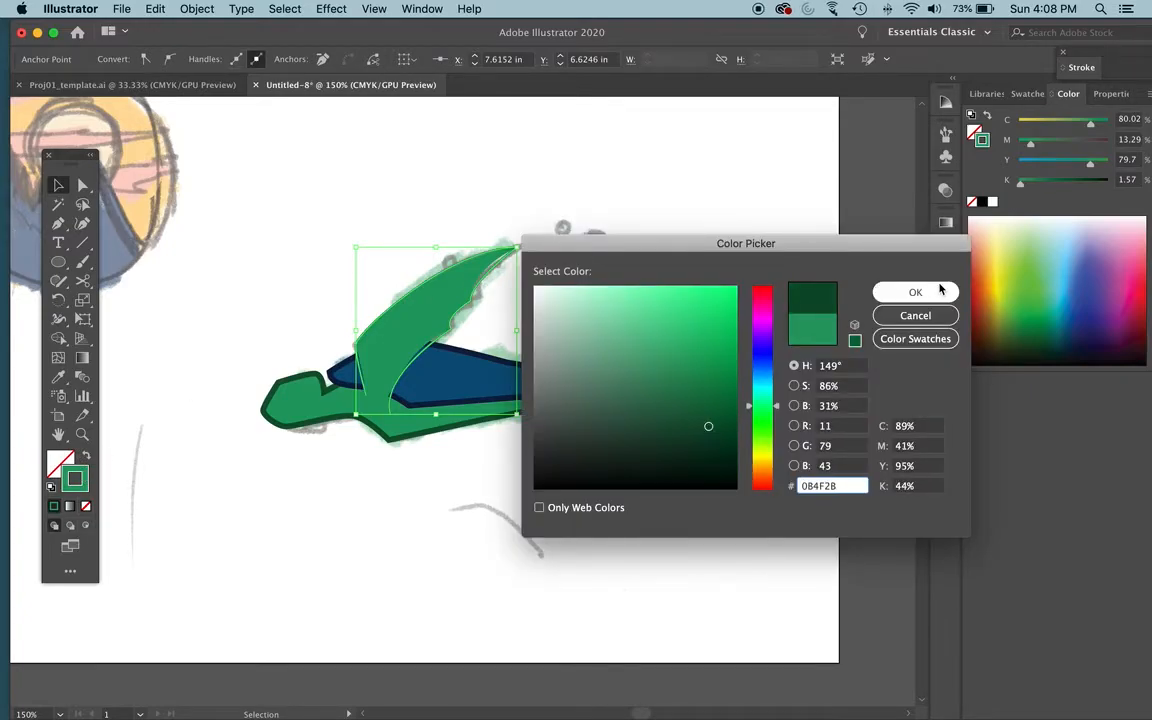
left_click(915, 315)
Select the body outline and copy the hex code of its stroke colour.
left_click(304, 424)
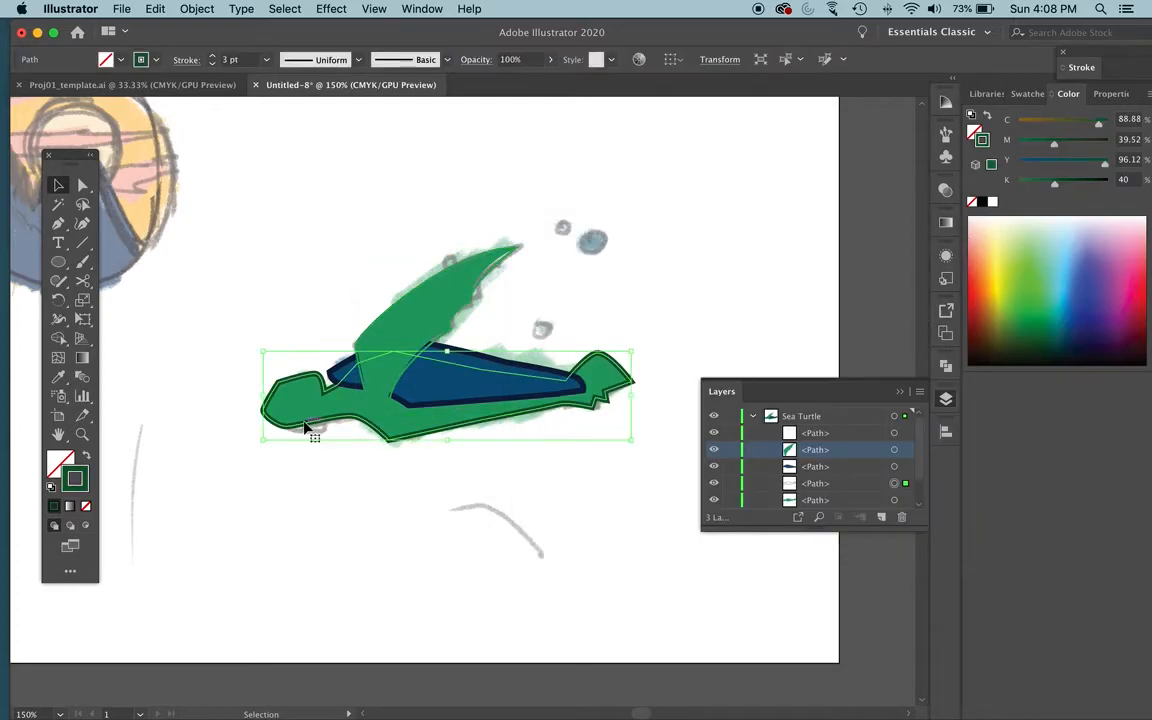
left_click(303, 424)
left_click(301, 429)
double_click(84, 488)
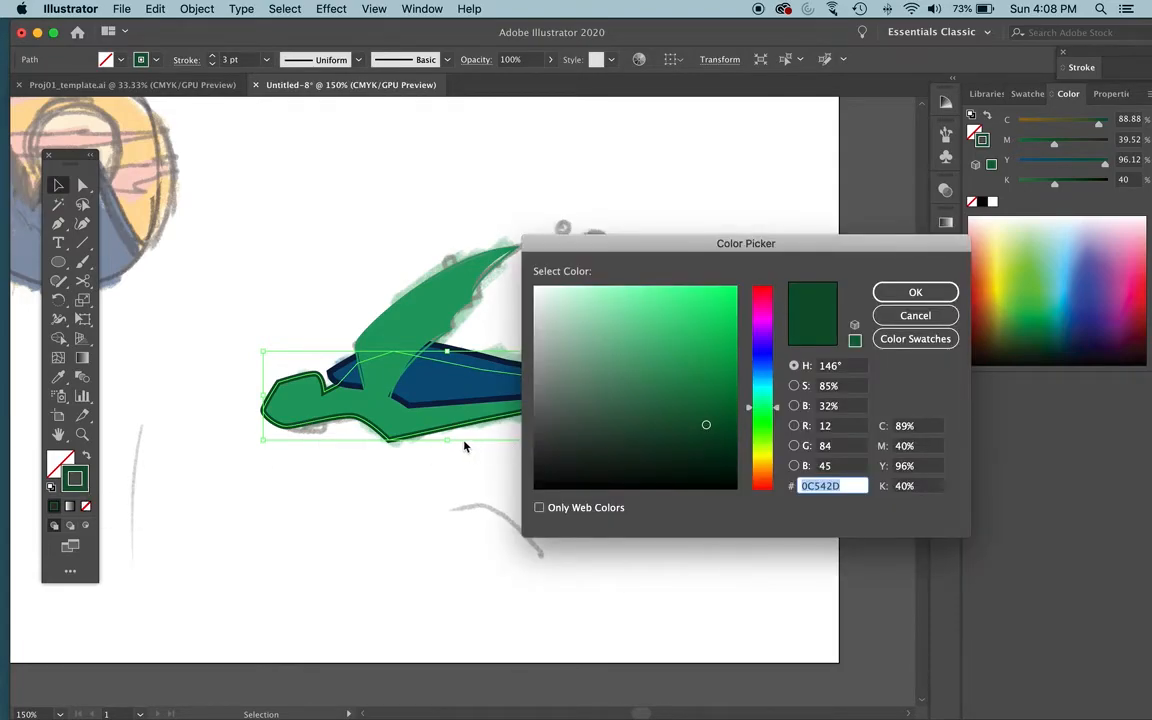
left_click_drag(840, 486, 798, 488)
left_click(938, 291)
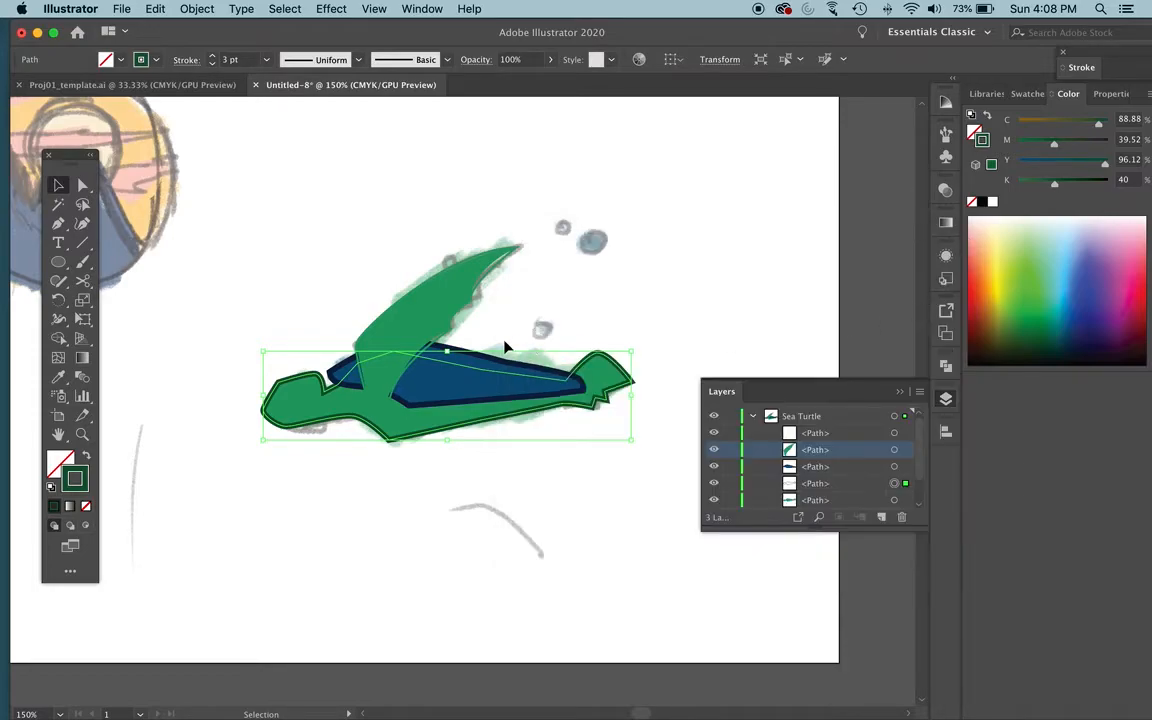
Set the flipper outline's stroke colour to hex 0C542D.
left_click(428, 345)
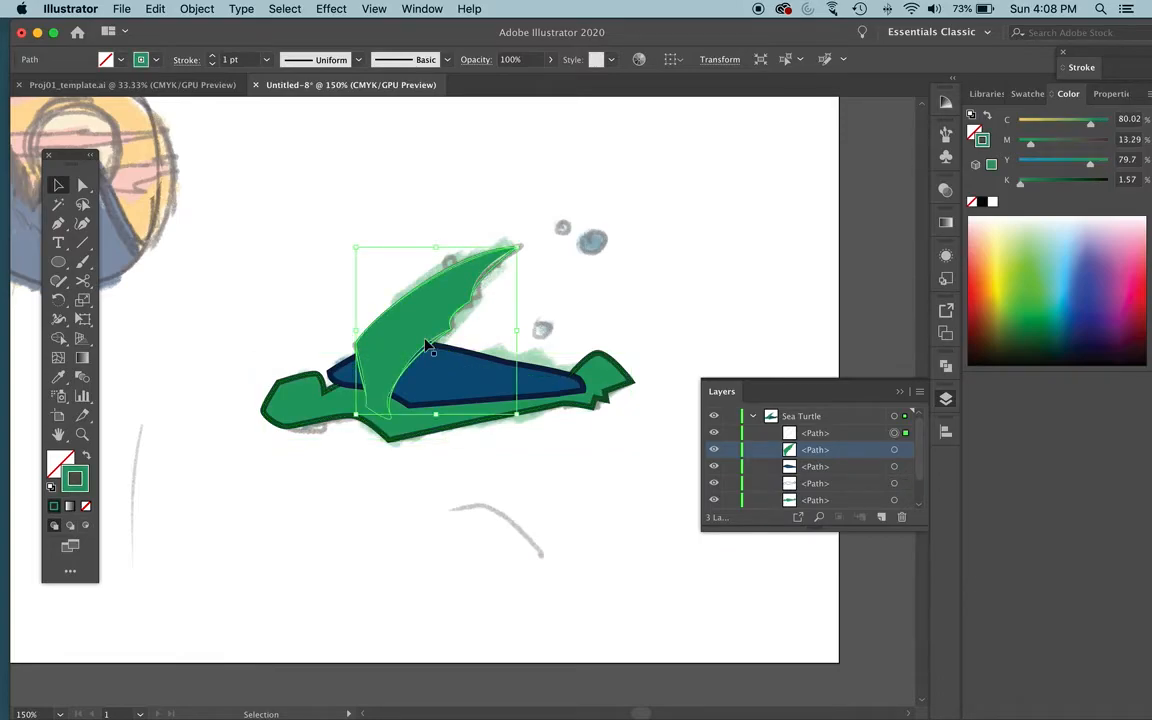
double_click(87, 485)
type("0C542D")
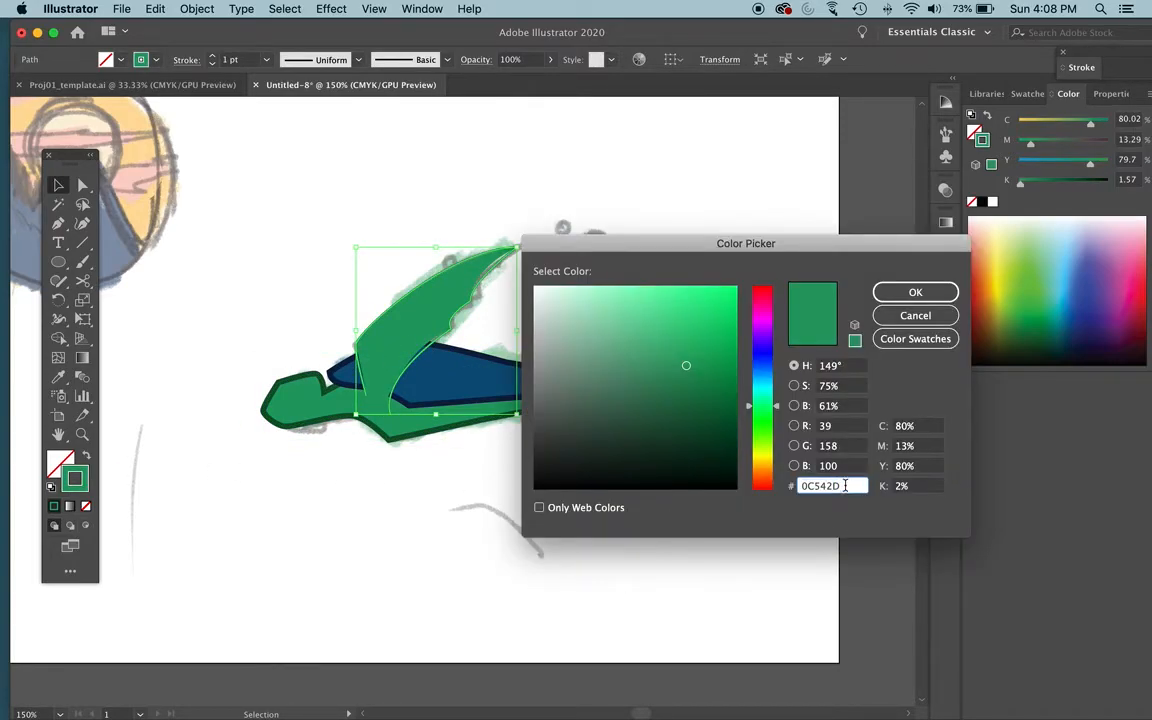
left_click(915, 290)
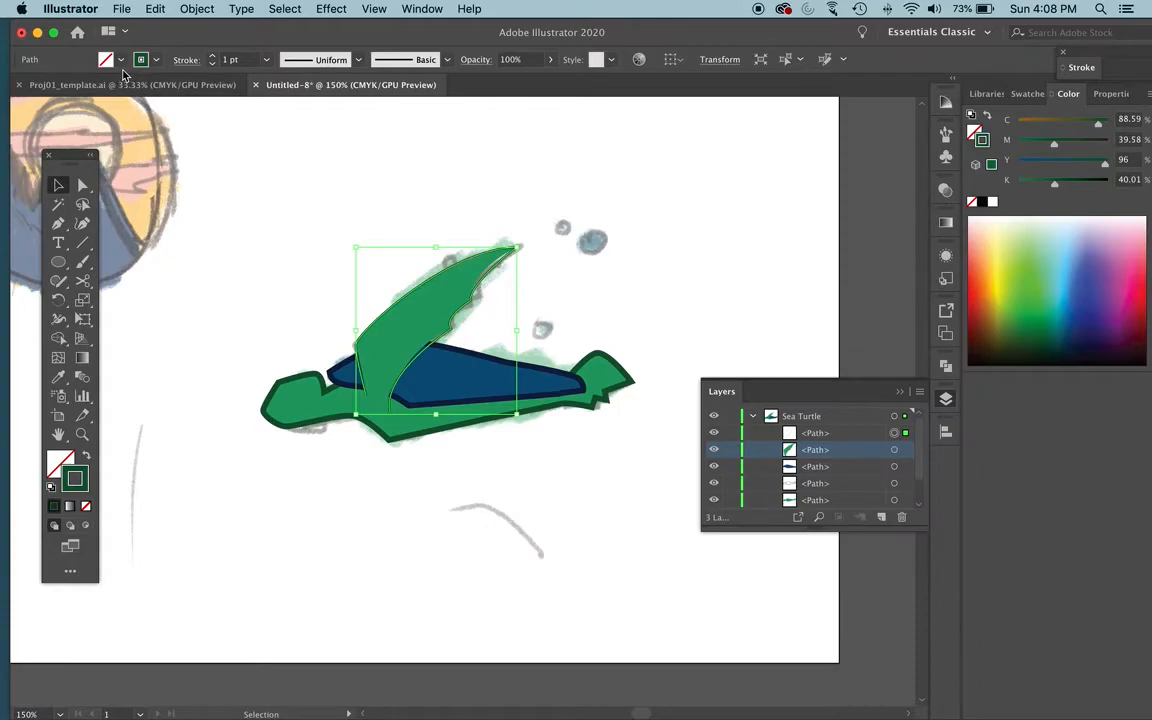
Thicken the flipper outline's stroke to 3 pt and deselect it.
left_click(212, 56)
left_click(212, 56)
left_click(212, 56)
left_click(559, 128)
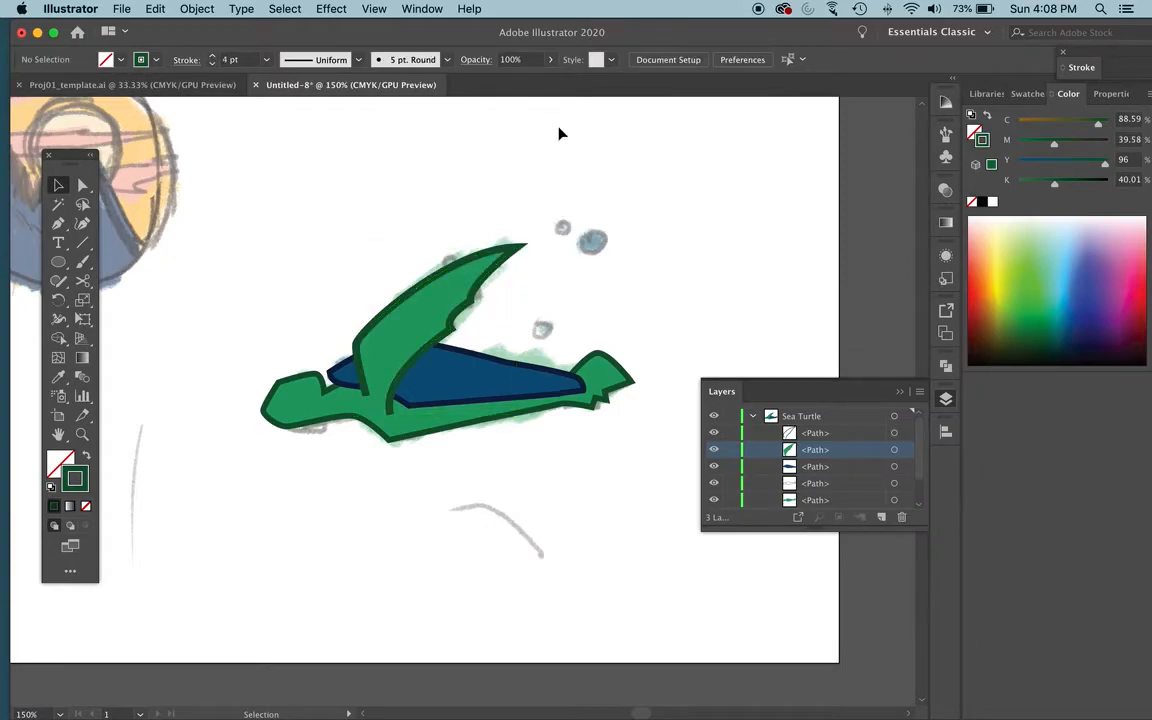
left_click(461, 320)
left_click(212, 63)
left_click(287, 152)
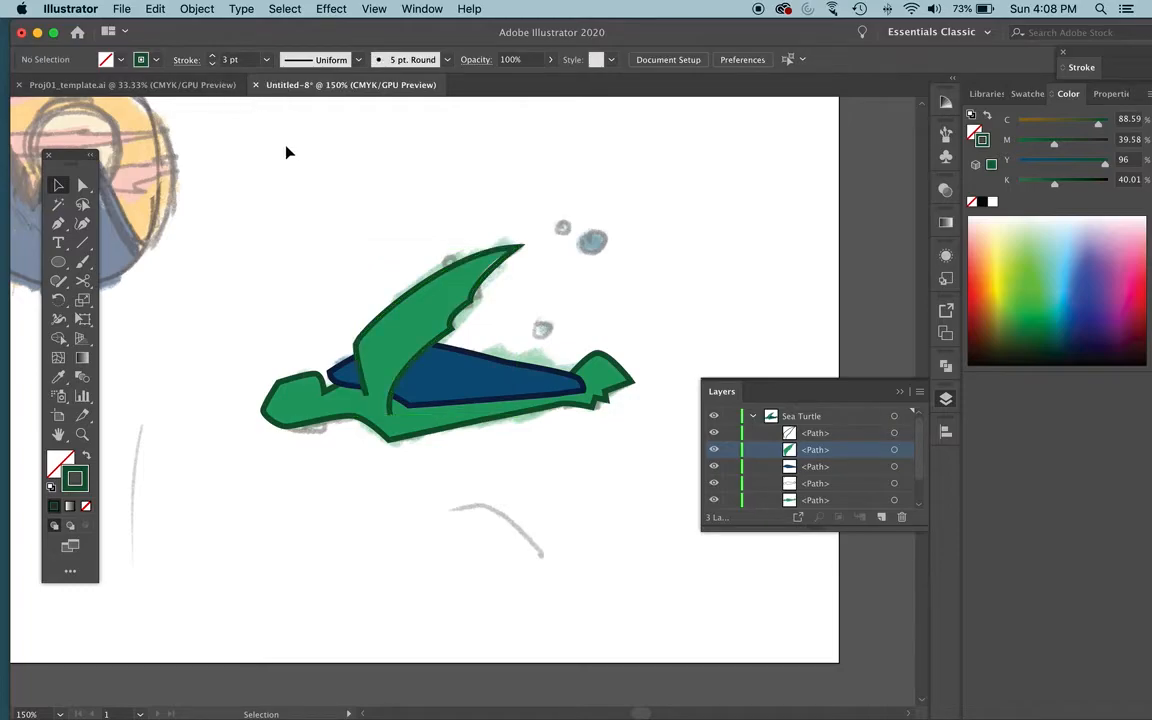
Reshape the flipper outline's curves on both sides of the tip by adjusting their direction handles, and deselect the path.
left_click(492, 280)
key("a")
key("super+equal")
key("super+equal")
key("super+equal")
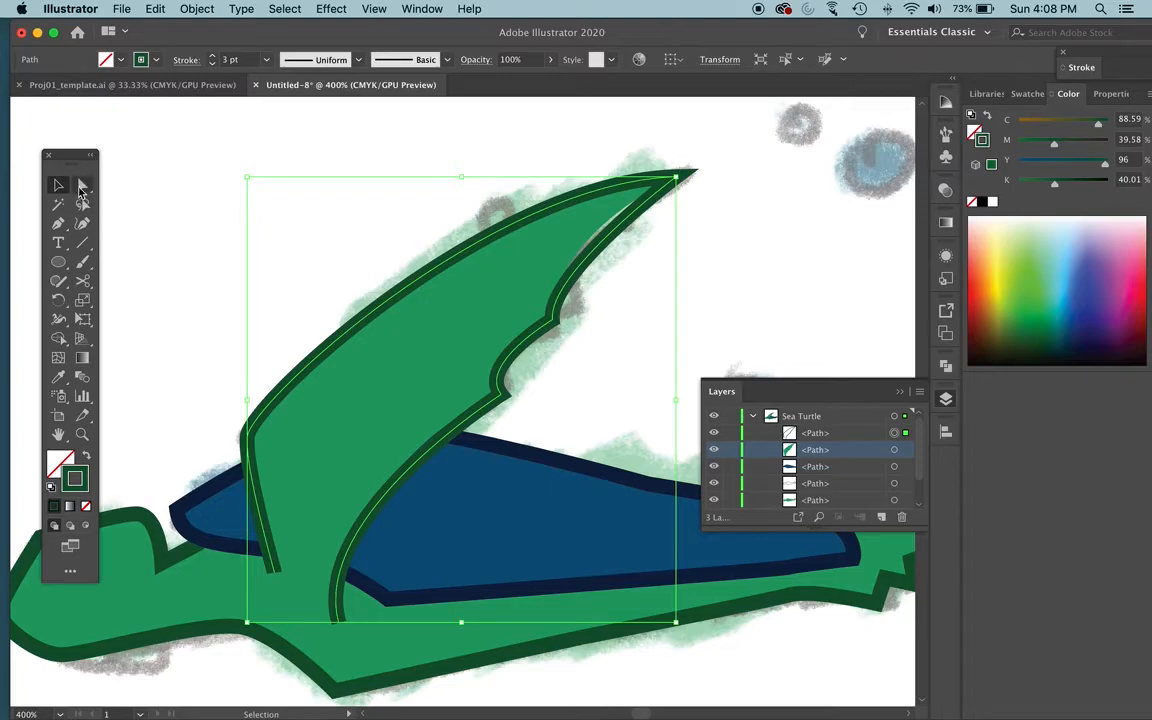
left_click(82, 186)
key("super+equal")
key("super+equal")
key("super+equal")
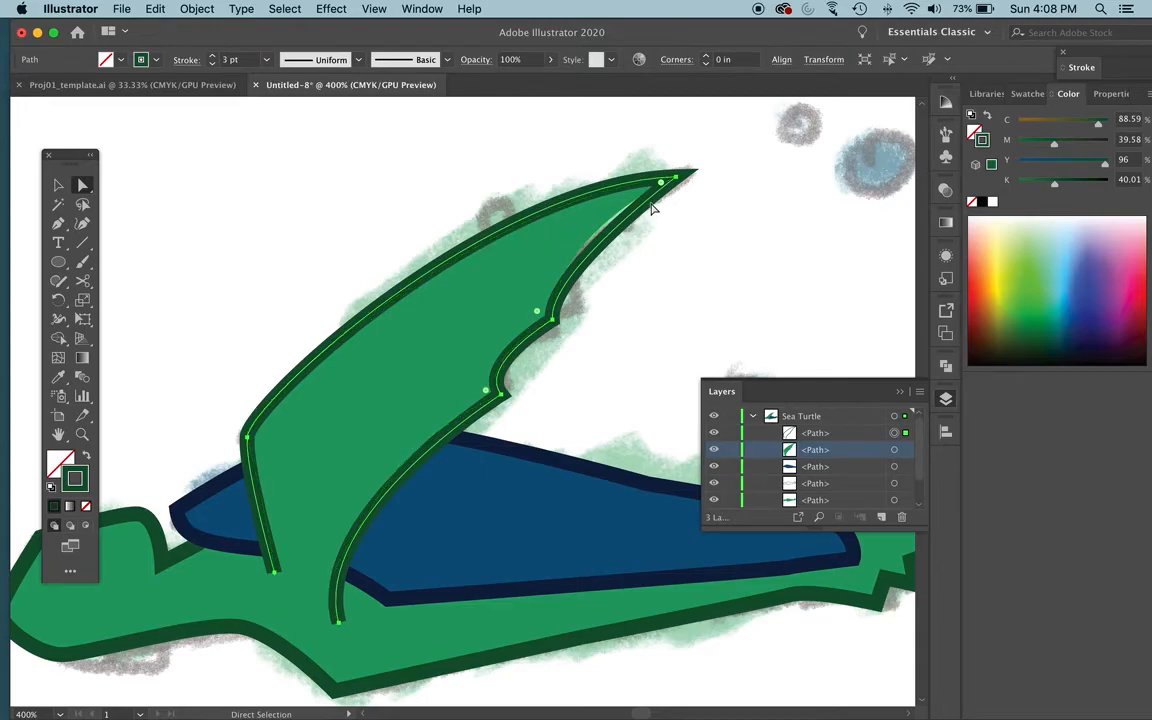
left_click(677, 178)
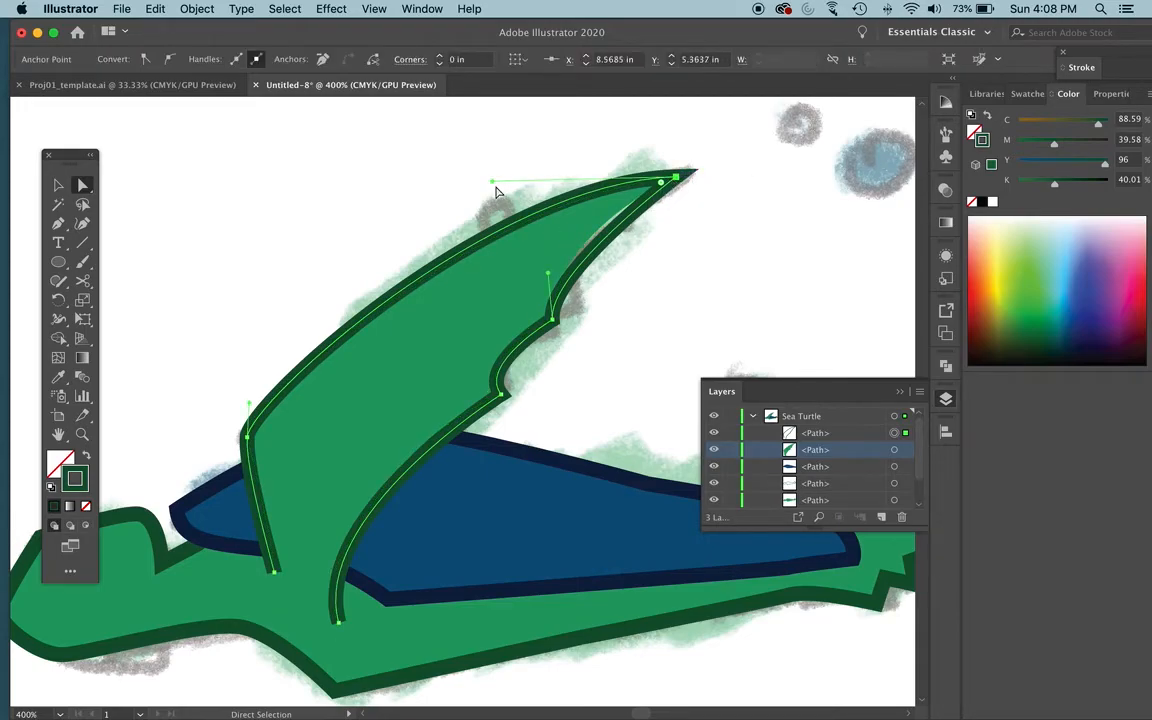
mouse_move(493, 182)
left_mouse_down()
mouse_move(492, 171)
mouse_move(499, 178)
left_mouse_up()
left_click(677, 178)
left_click_drag(547, 272, 551, 241)
left_click(684, 273)
Switch the Sea Turtle artwork to Outline view to expose the sketched eye on the head.
scroll(265, 246, "down", 5)
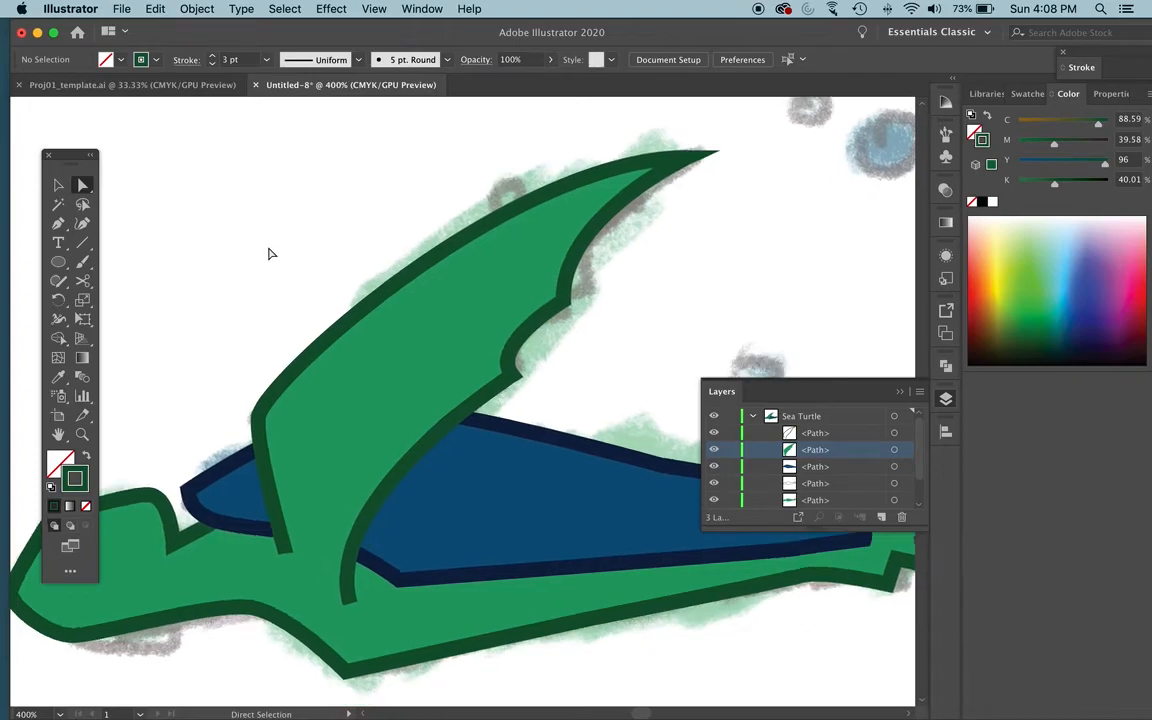
scroll(325, 290, "down", 4)
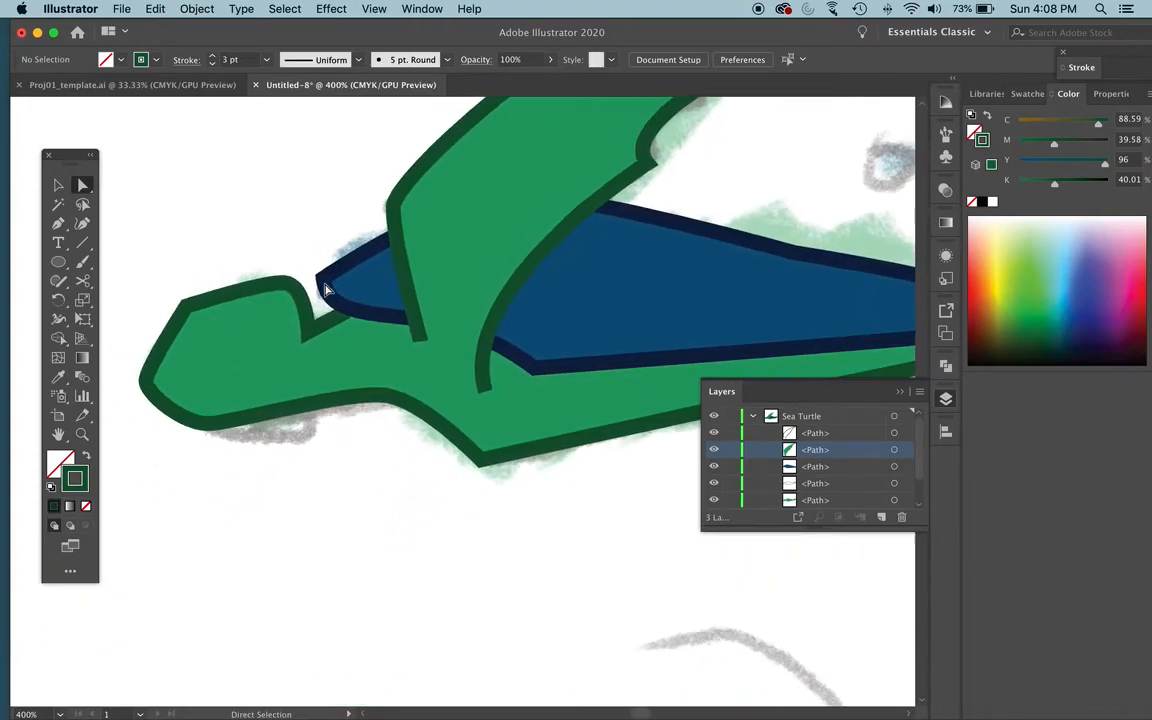
scroll(343, 313, "down", 2)
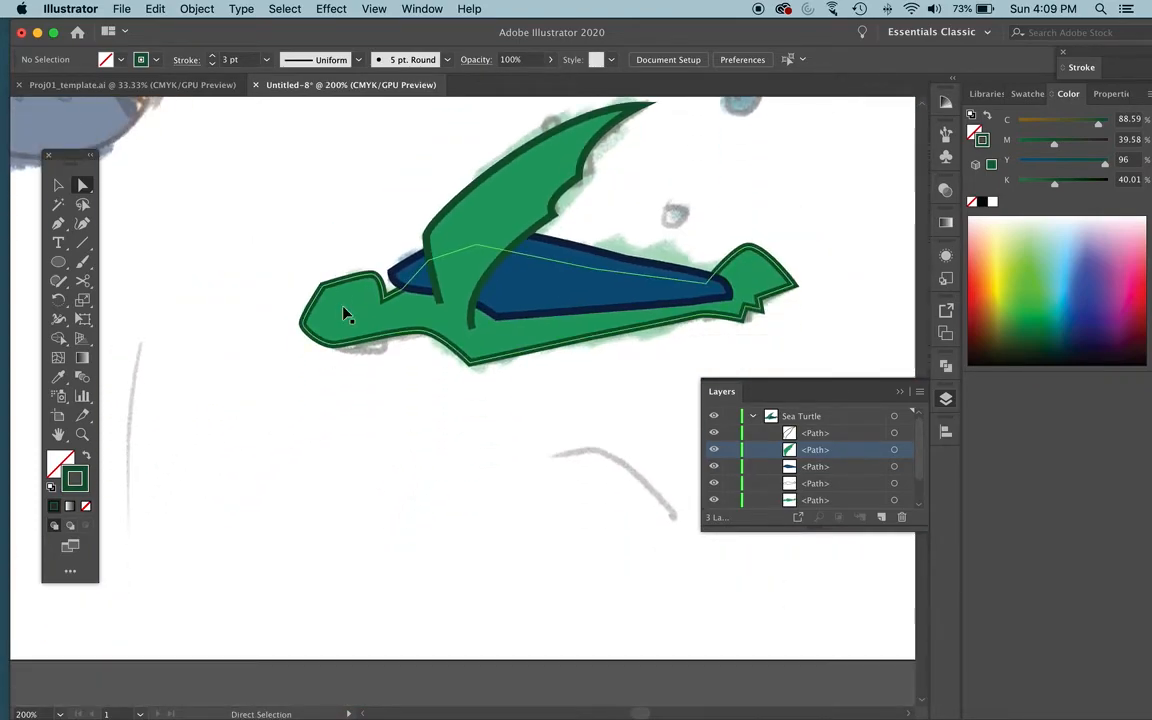
key("super+y")
key("super+y")
key("super+y")
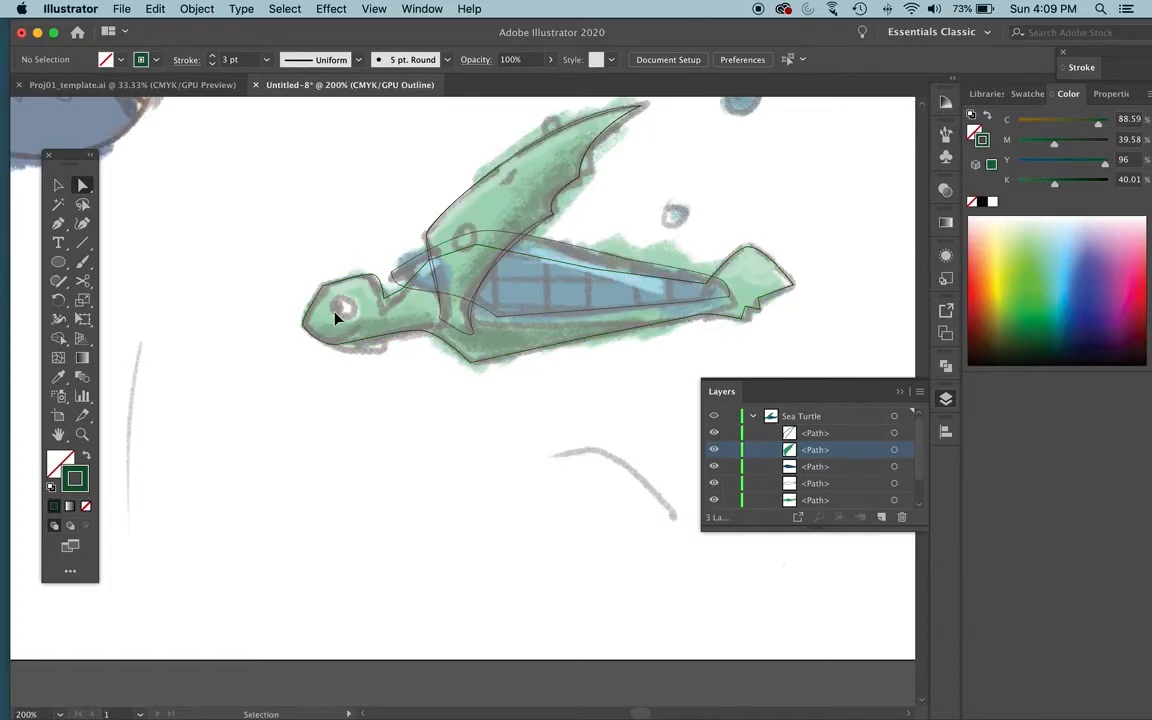
Draw a circle about 0.11 in across over the sketched eye and return to Preview view.
key("super+equal")
key("super+equal")
left_click_drag(254, 280, 378, 319)
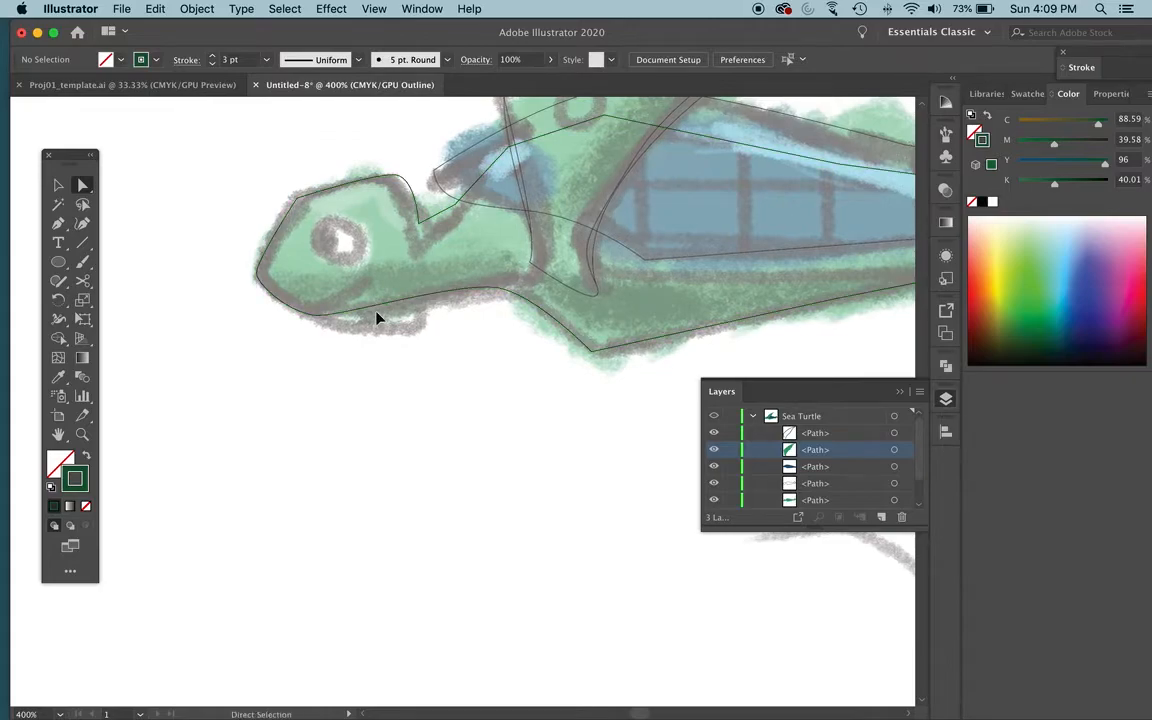
key("super+equal")
scroll(285, 222, "up", 2)
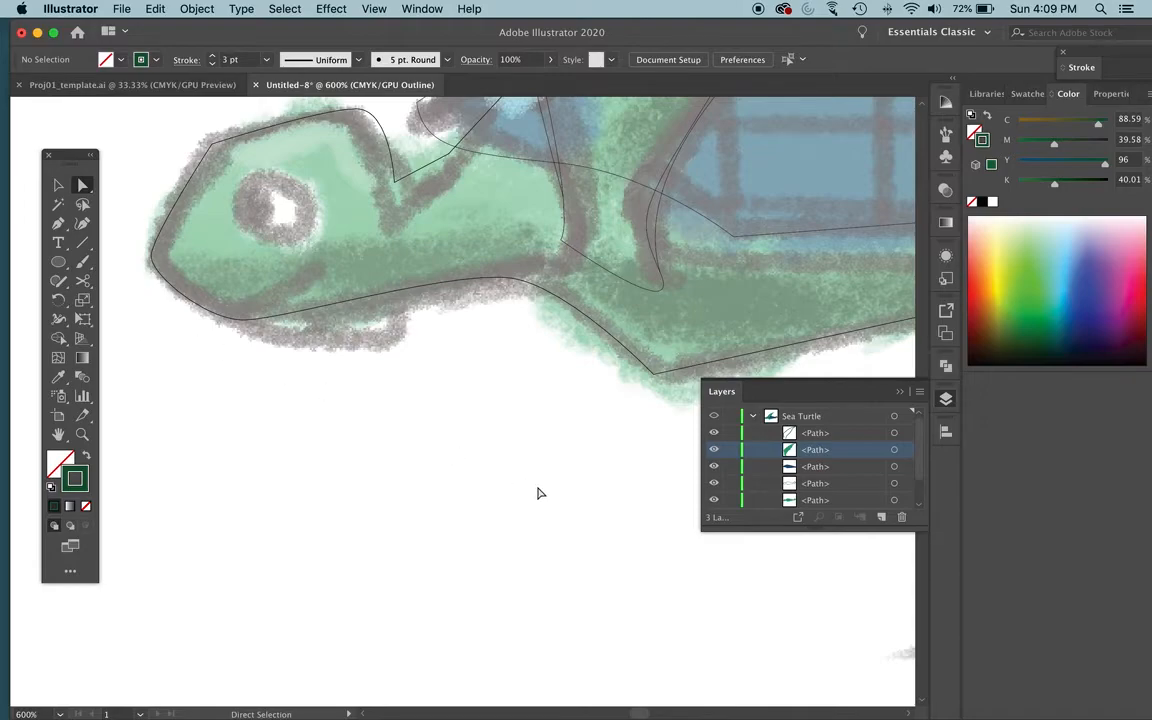
left_click(58, 263)
left_click_drag(238, 181, 300, 235)
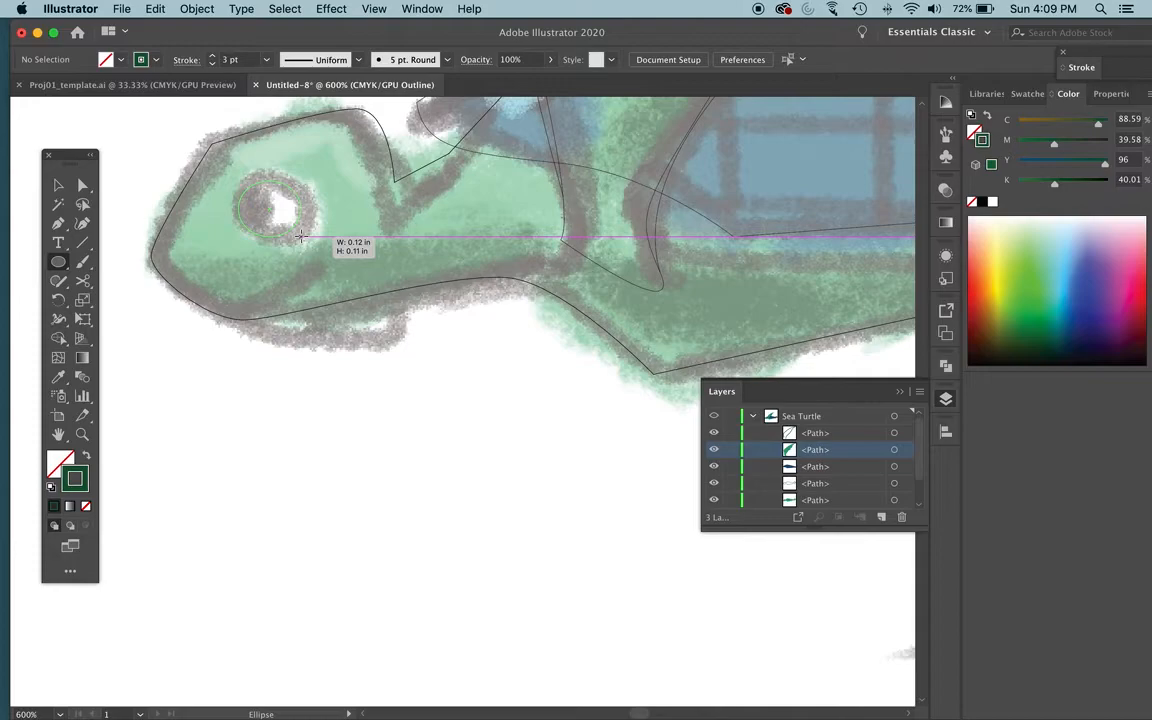
left_click_drag(300, 235, 297, 237)
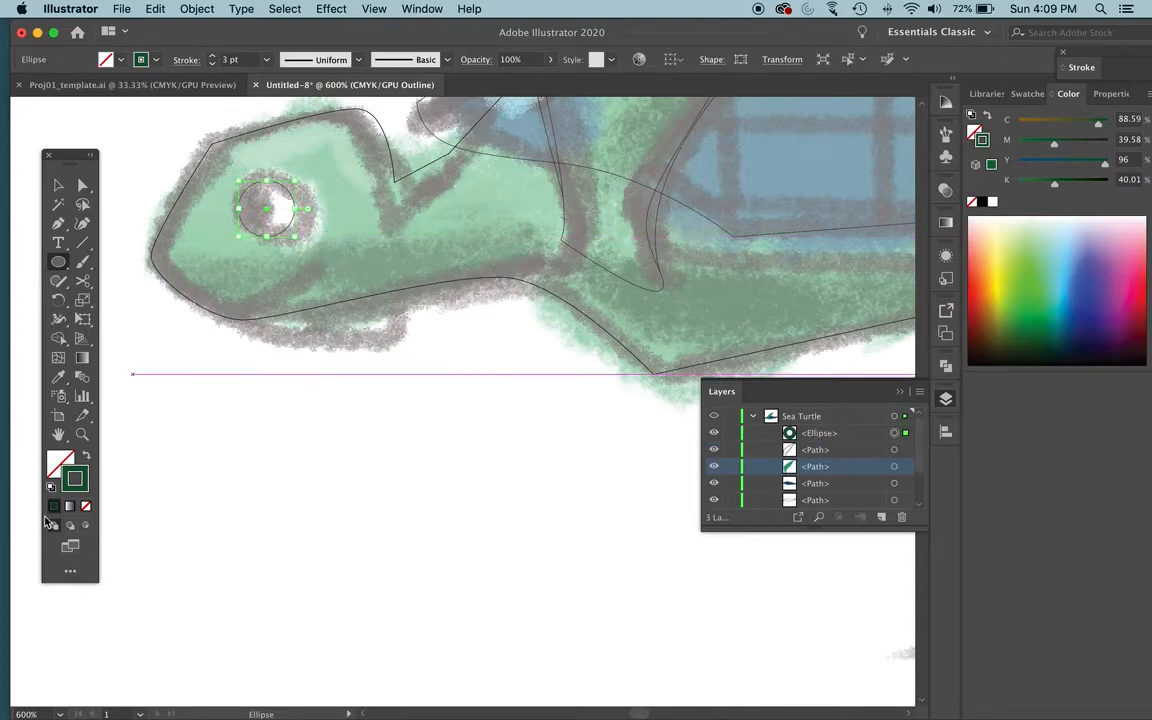
key("super+y")
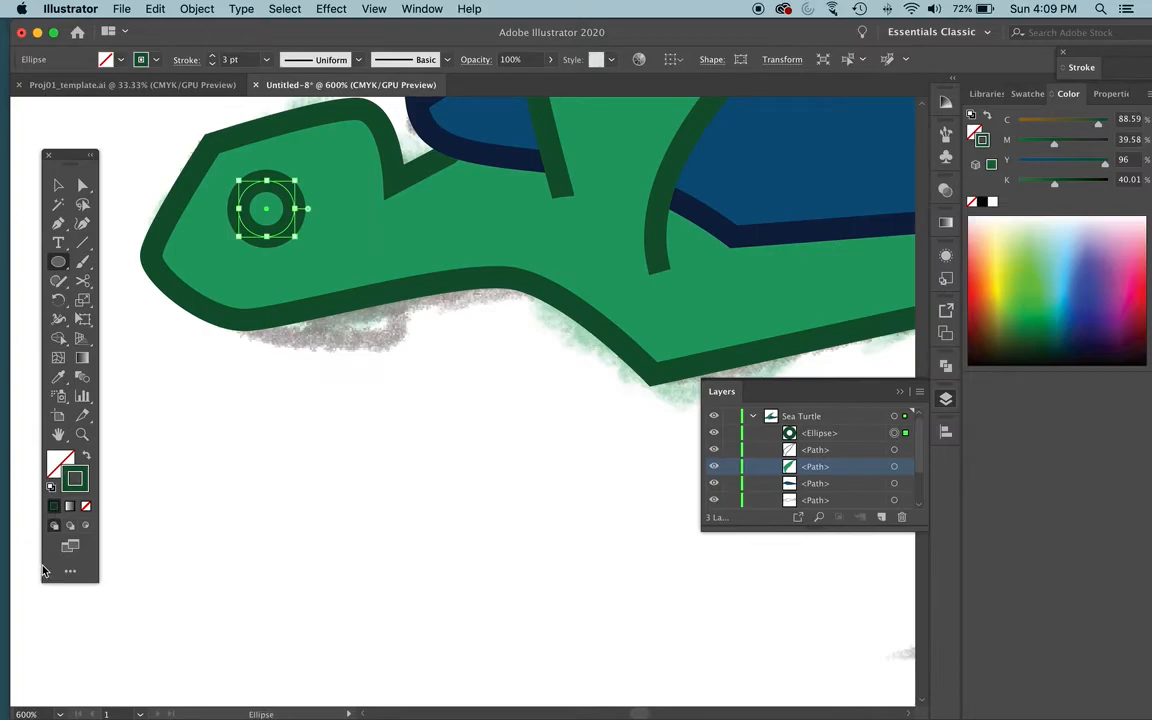
Give the eye circle a white fill with a 1 pt black stroke and add a small solid black pupil without stroke near its snout side.
left_click(51, 487)
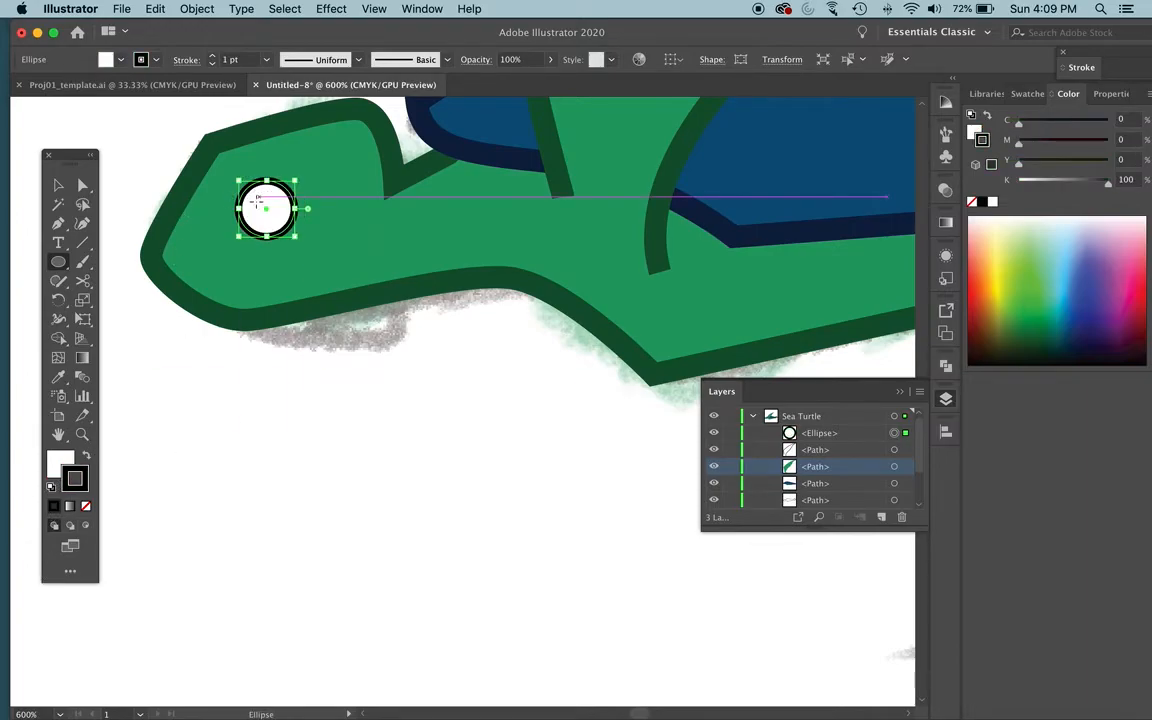
left_click_drag(242, 199, 257, 222)
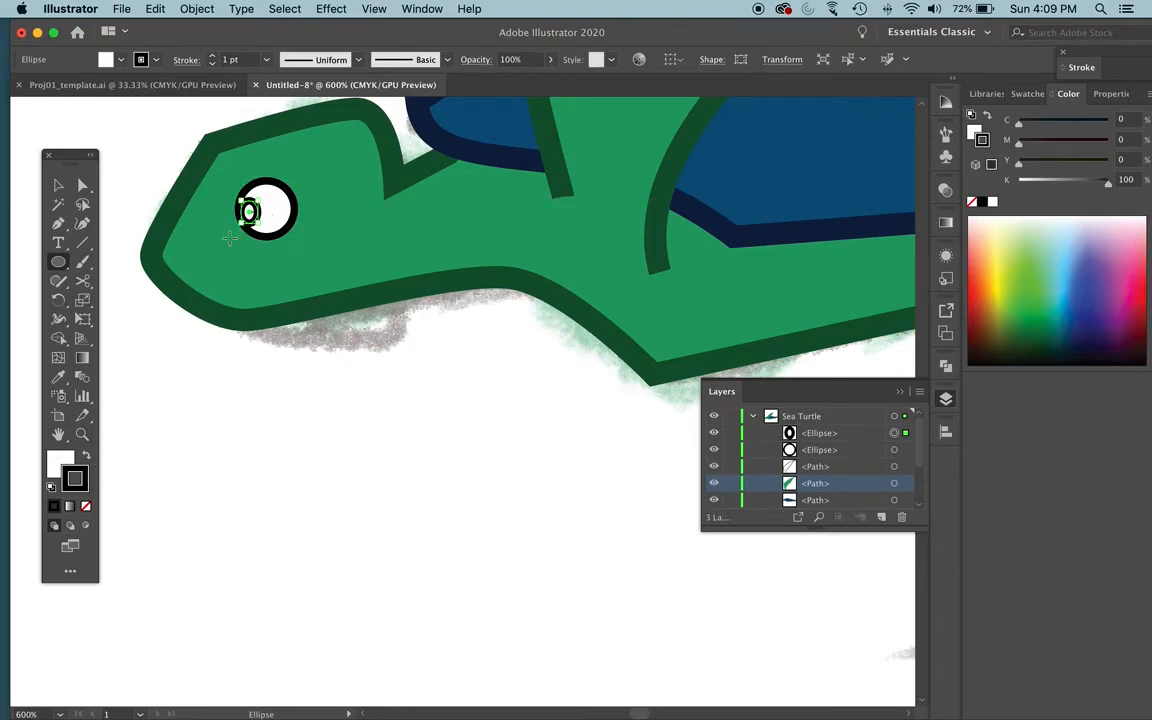
left_click(86, 457)
key("slash")
left_click_drag(247, 205, 266, 226)
key("v")
left_click(231, 377)
left_click_drag(252, 211, 253, 213)
left_click(344, 422)
Trace the sketched mouth as a short curved Pen path in Outline view, rising from the lower jaw, and return to Preview view.
scroll(310, 420, "down", 1)
scroll(310, 420, "down", 1)
scroll(309, 407, "right", 4)
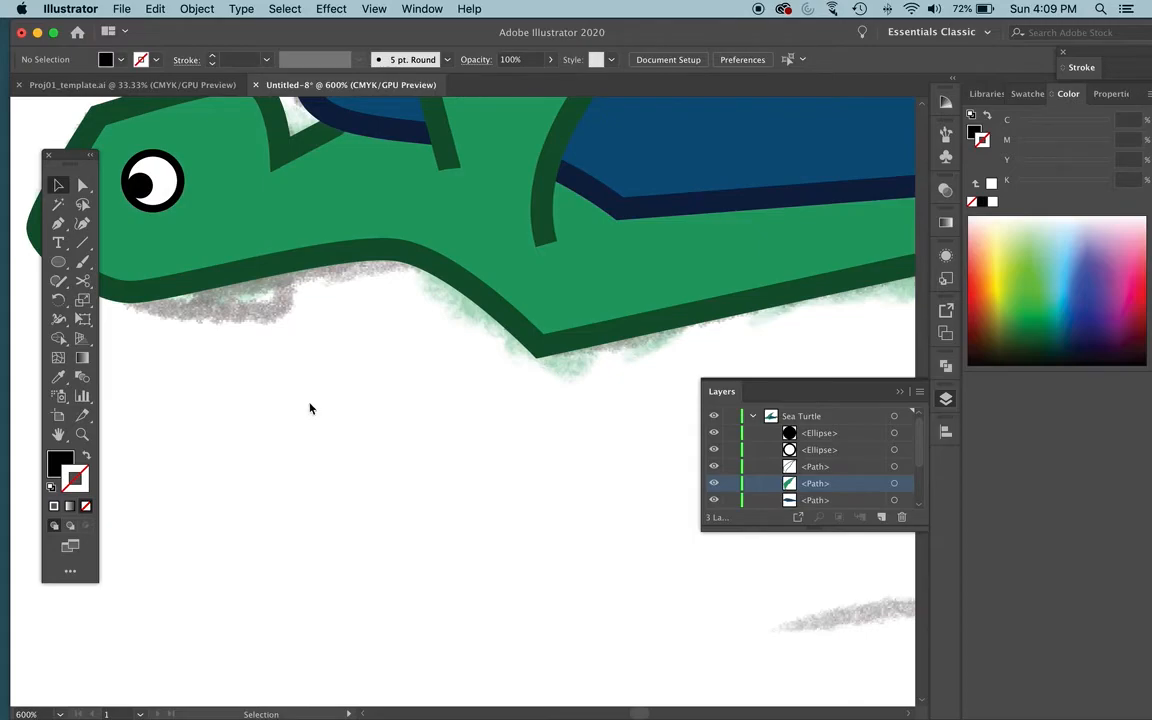
key("super+y")
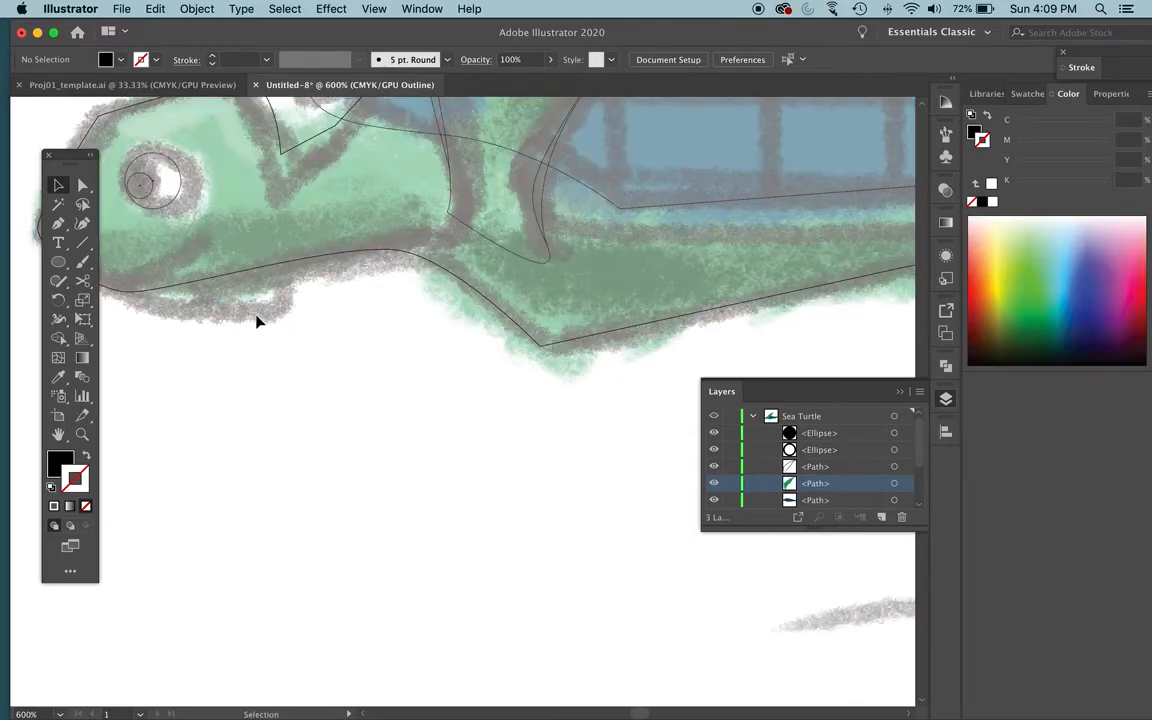
scroll(252, 316, "left", 2)
scroll(252, 316, "left", 4)
key("super+y")
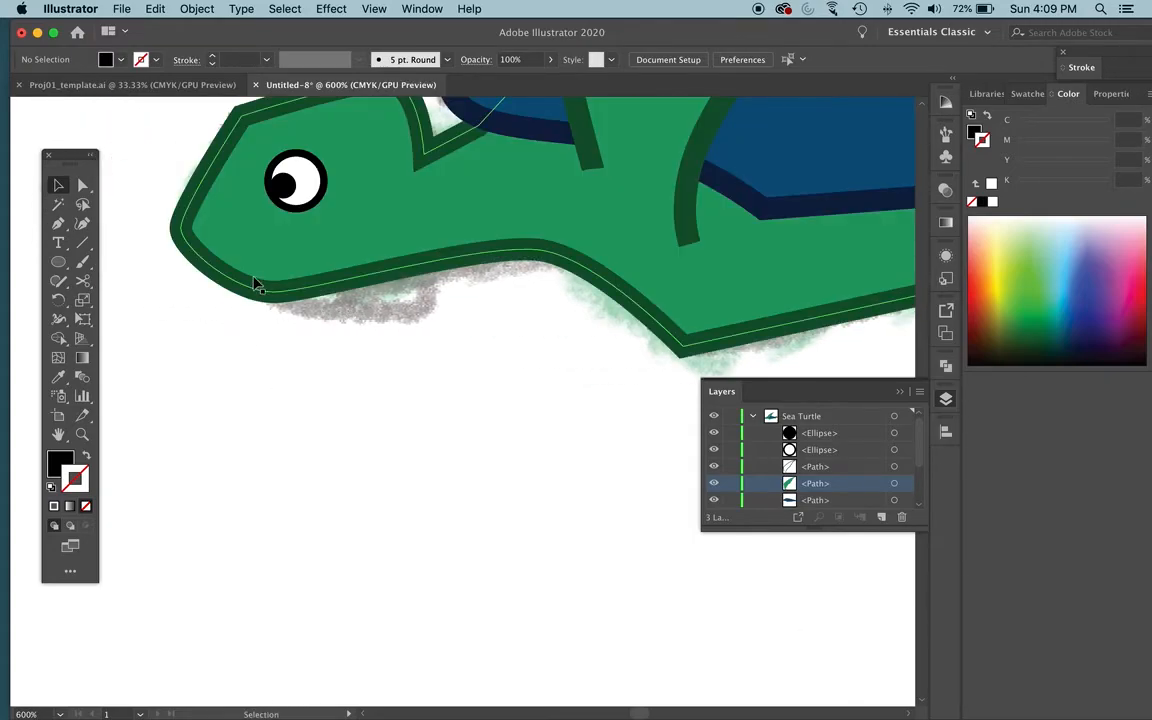
key("super+y")
key("p")
left_click(251, 281)
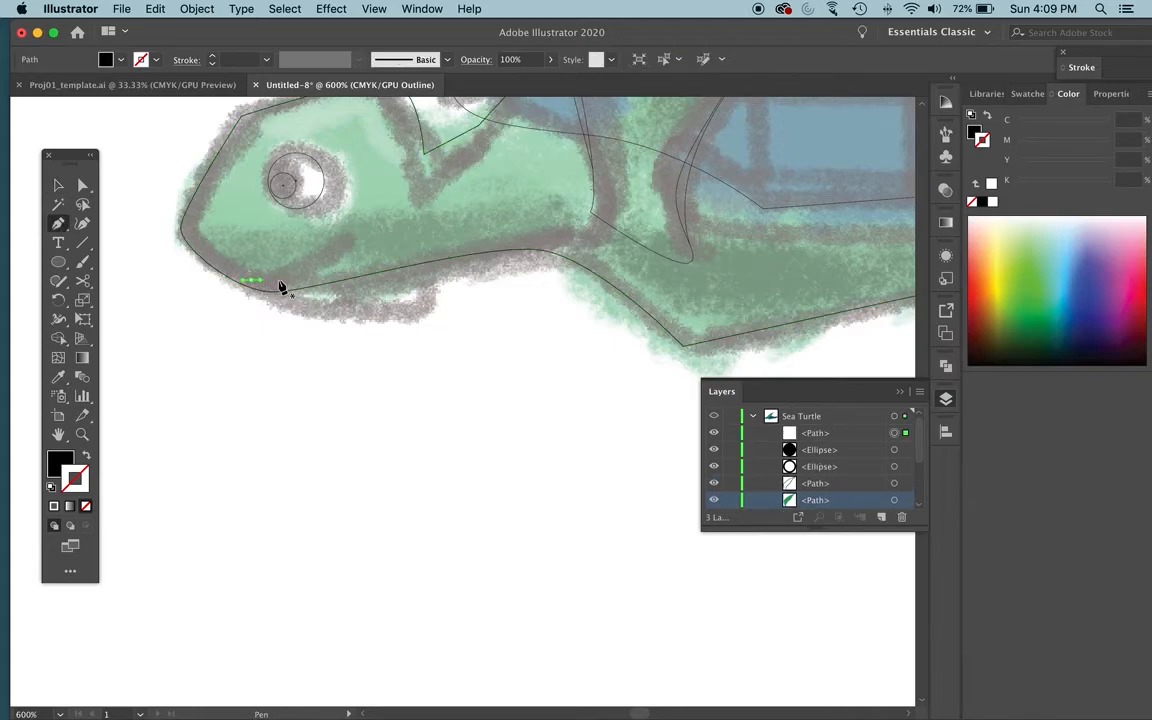
left_click_drag(338, 245, 355, 233)
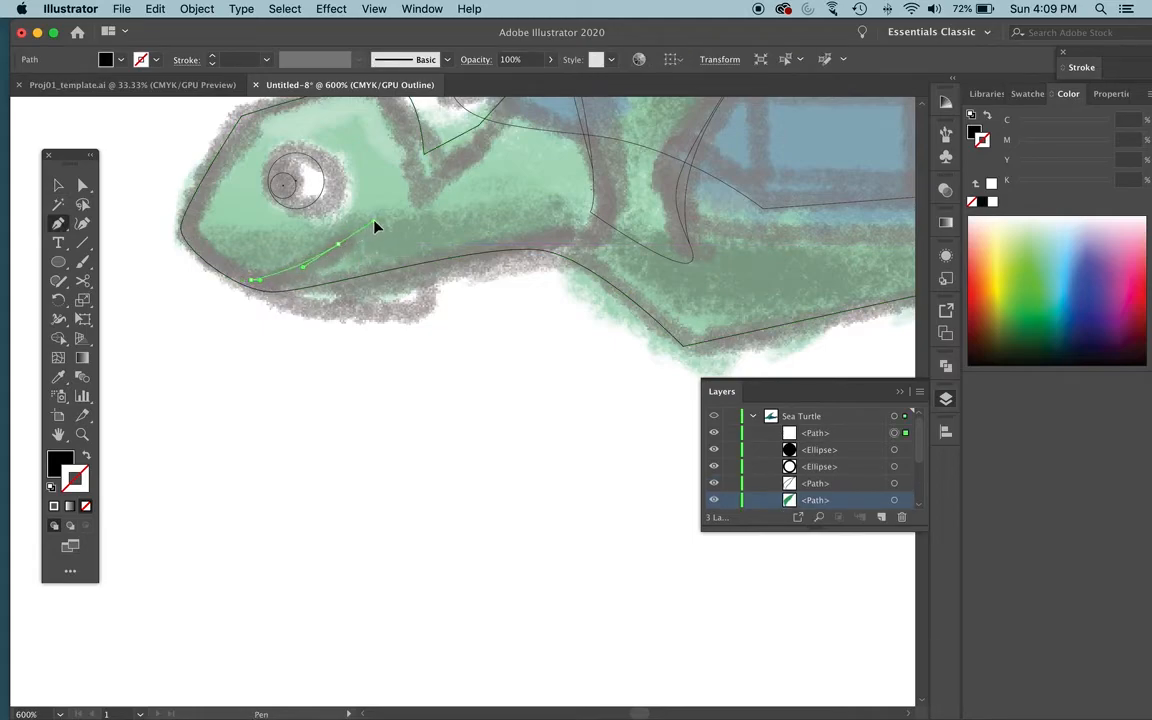
left_click(58, 186)
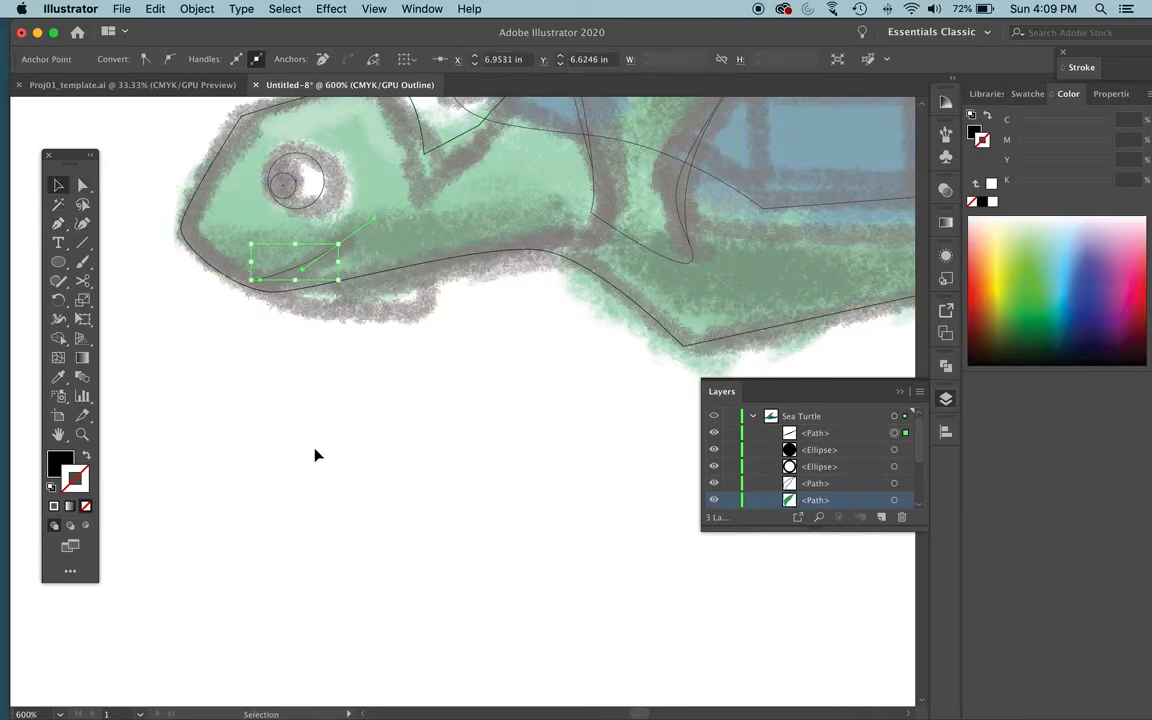
key("super+y")
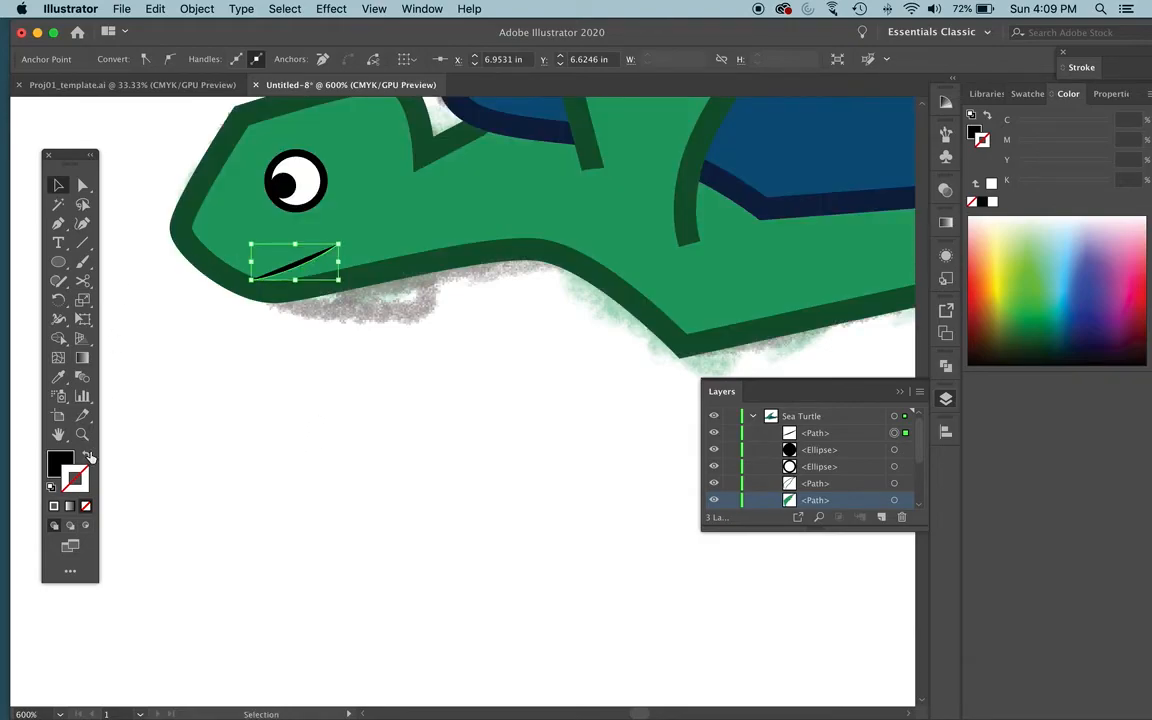
Copy the body outline's dark green 3 pt stroke with no fill onto the mouth path using the Eyedropper.
key("i")
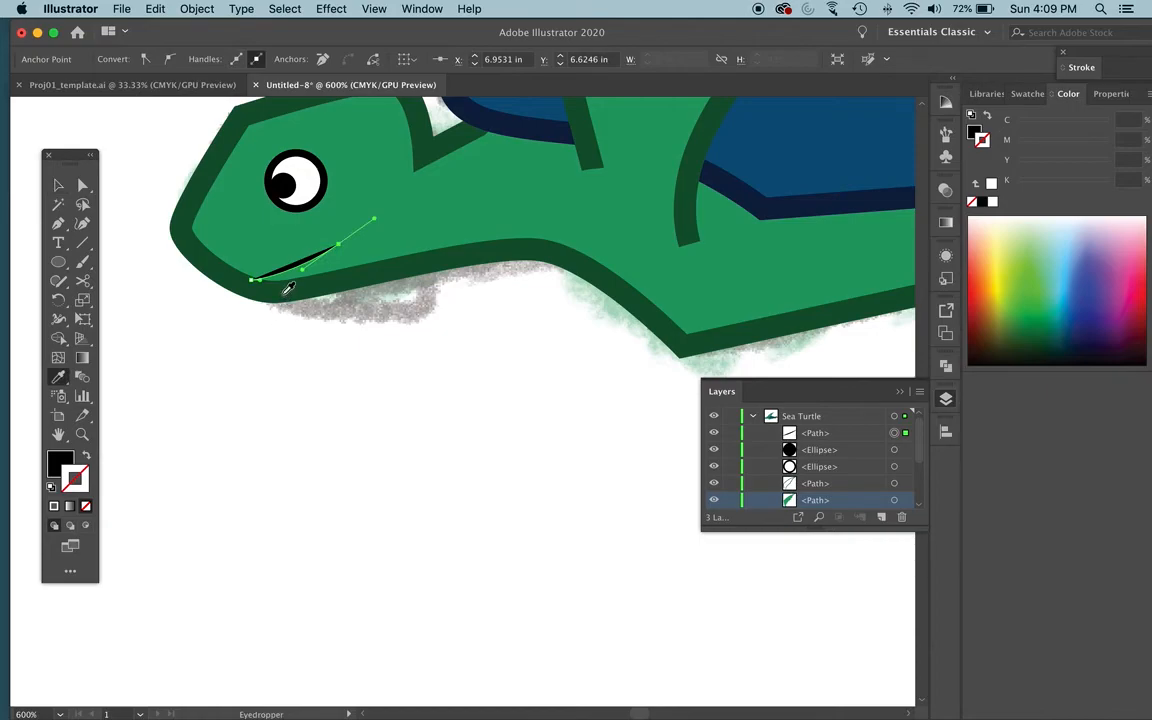
left_click(254, 273)
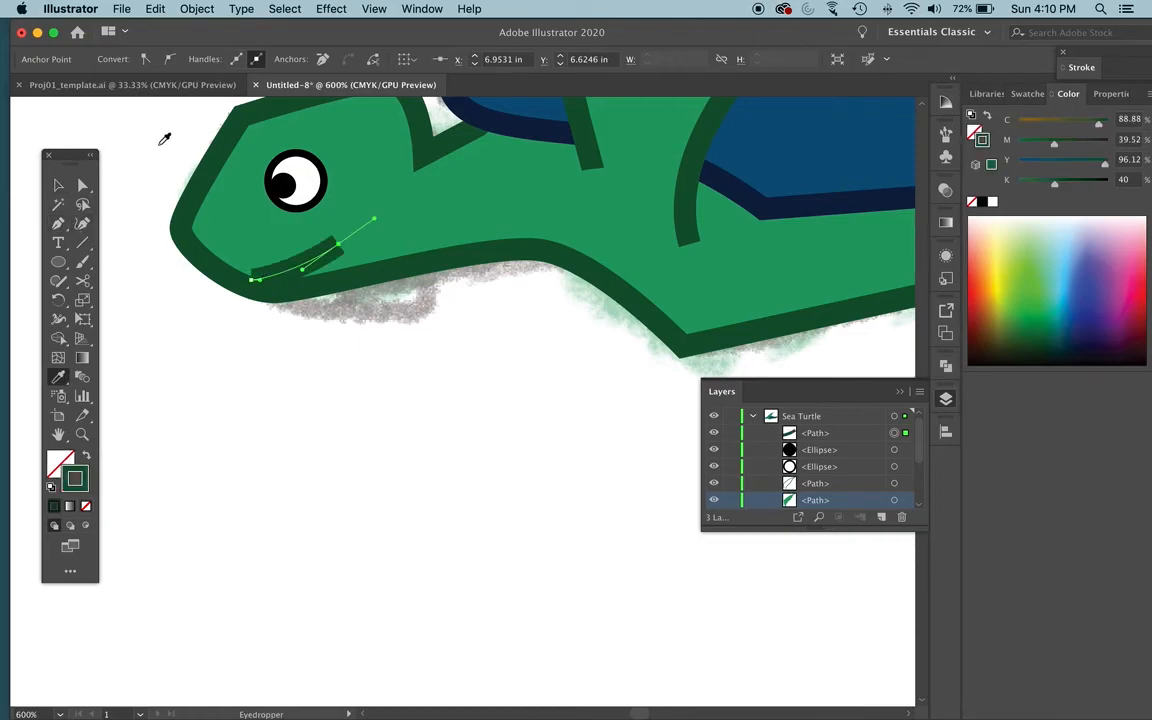
key("v")
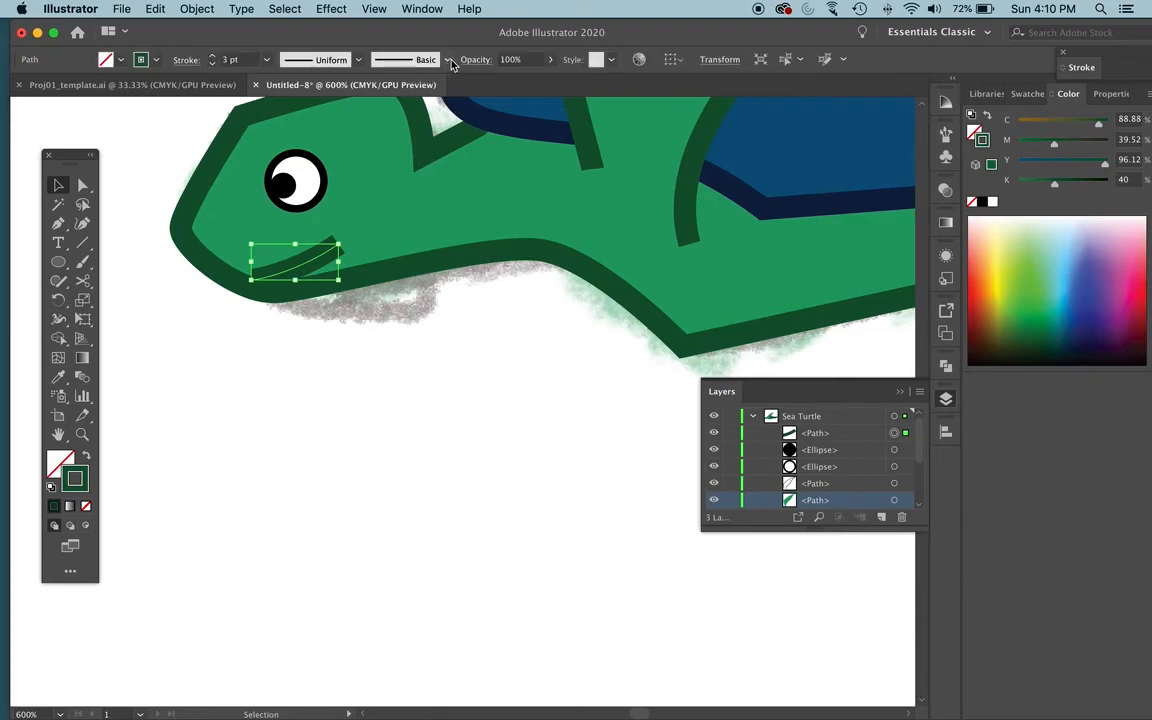
Apply the triangular width profile to the mouth stroke so it tapers towards the cheek, and deselect it.
left_click(448, 60)
left_click(330, 60)
left_click(332, 60)
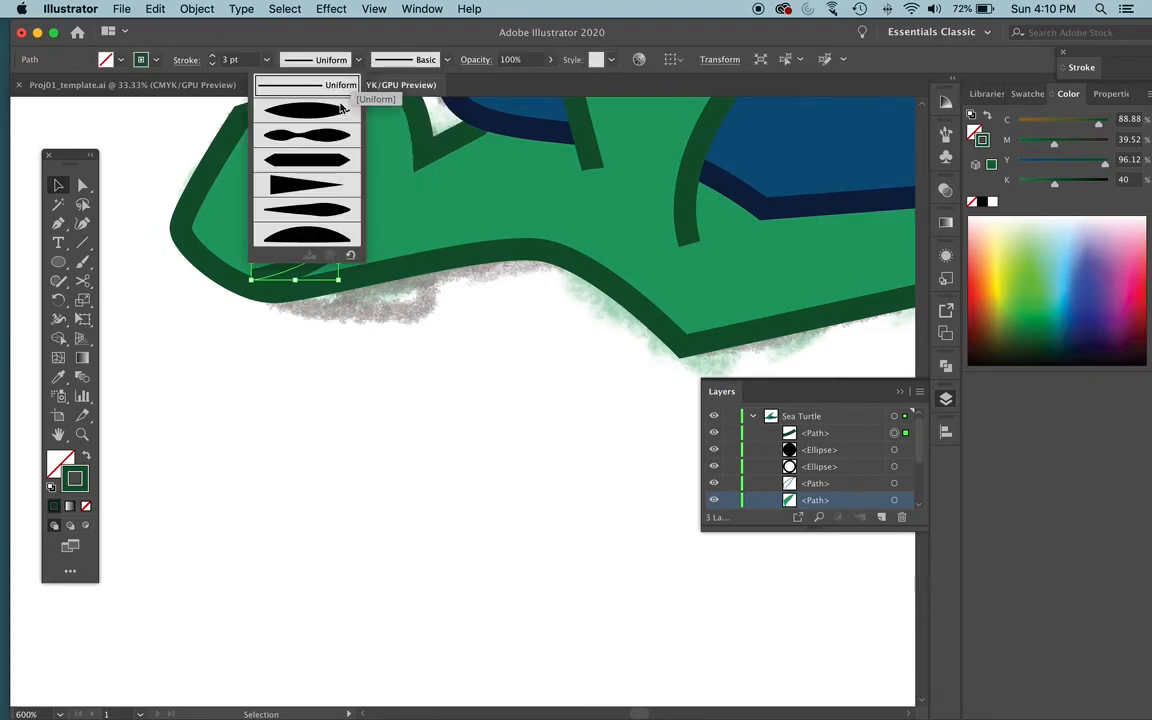
left_click(309, 184)
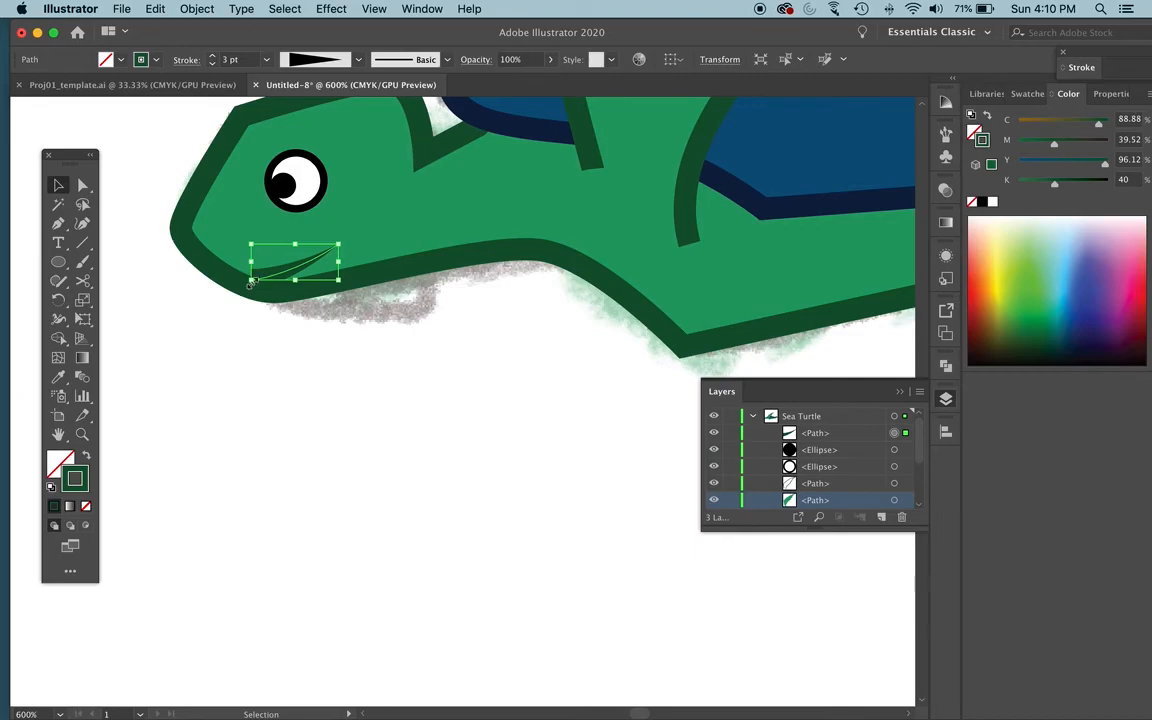
left_click(368, 344)
Stretch the mouth path at both ends, down into the jaw outline and further up the cheek, and deselect it.
left_click(252, 280)
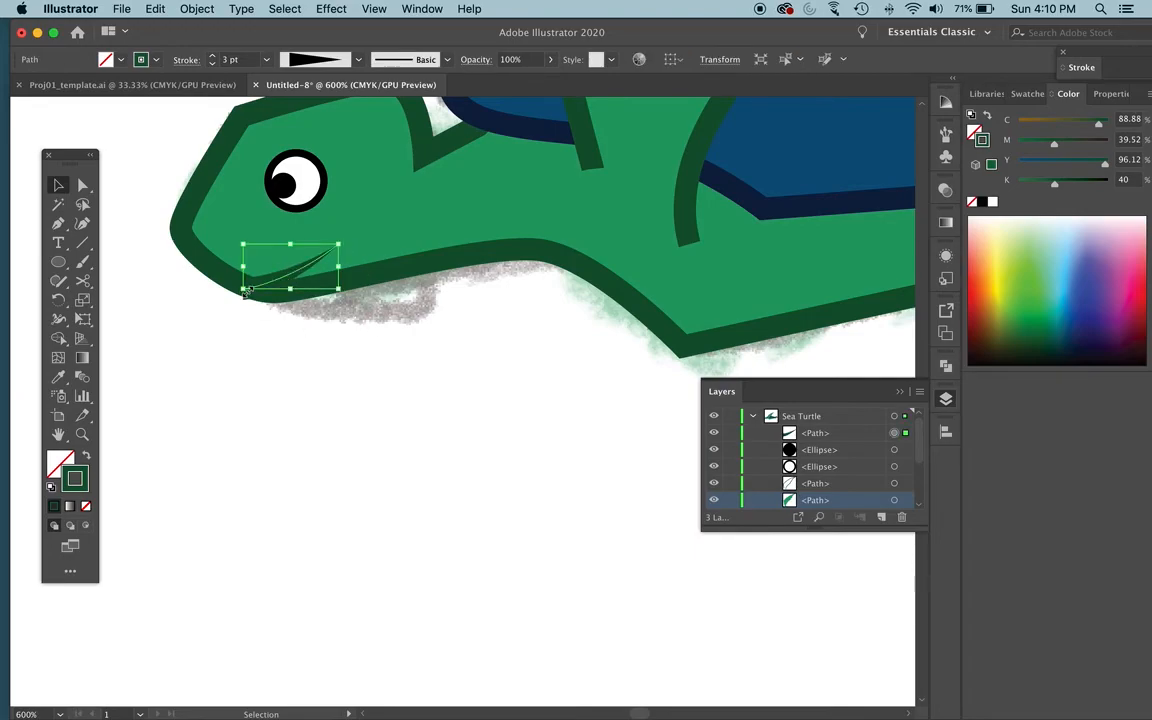
left_click_drag(338, 245, 358, 239)
left_click(424, 389)
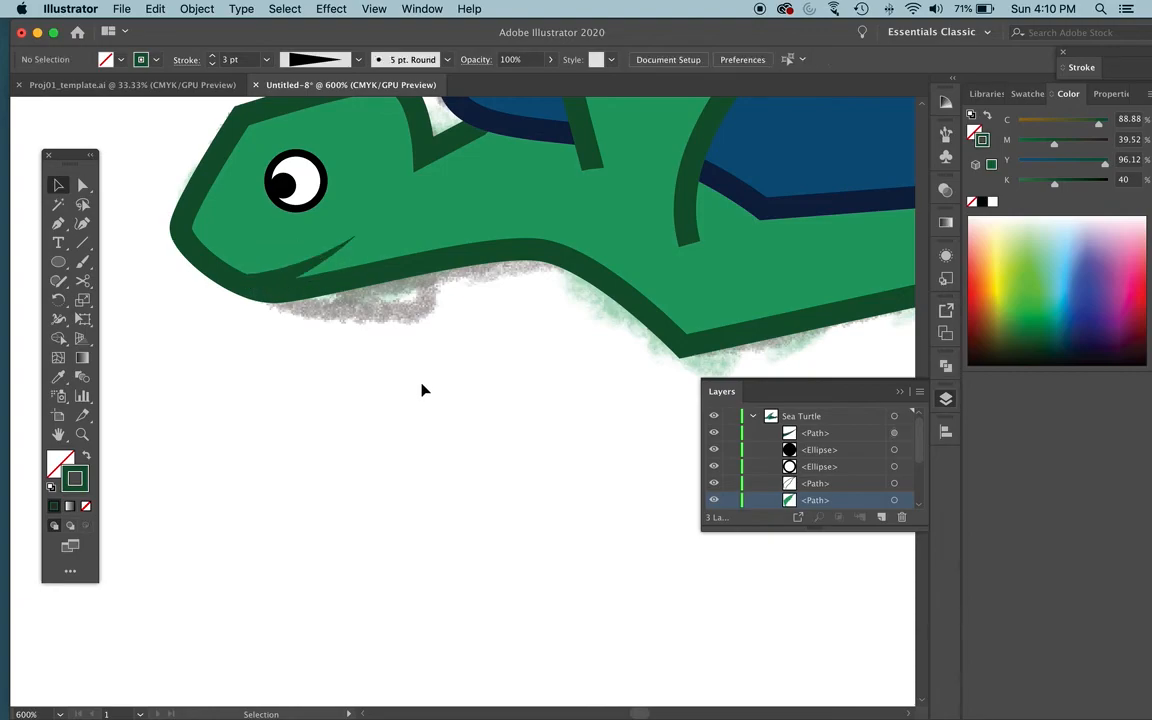
Nudge the mouth path up onto the jaw outline, reduce its stroke to 2 pt and deselect it.
left_click(298, 277)
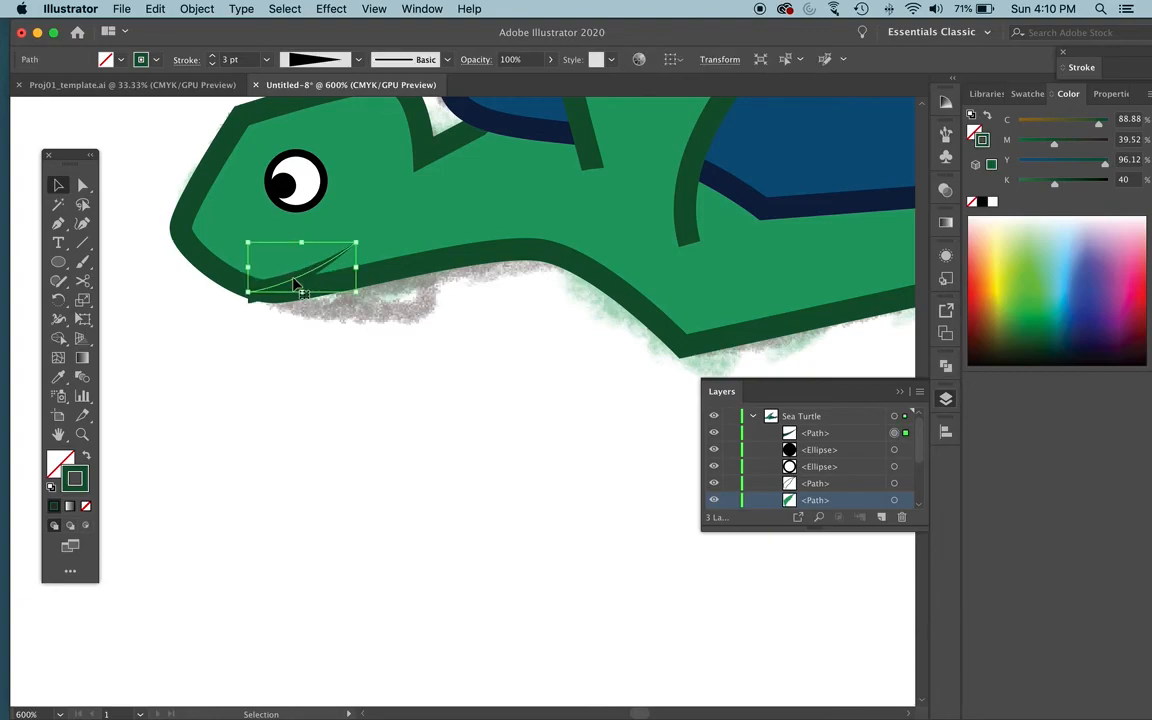
key("Up")
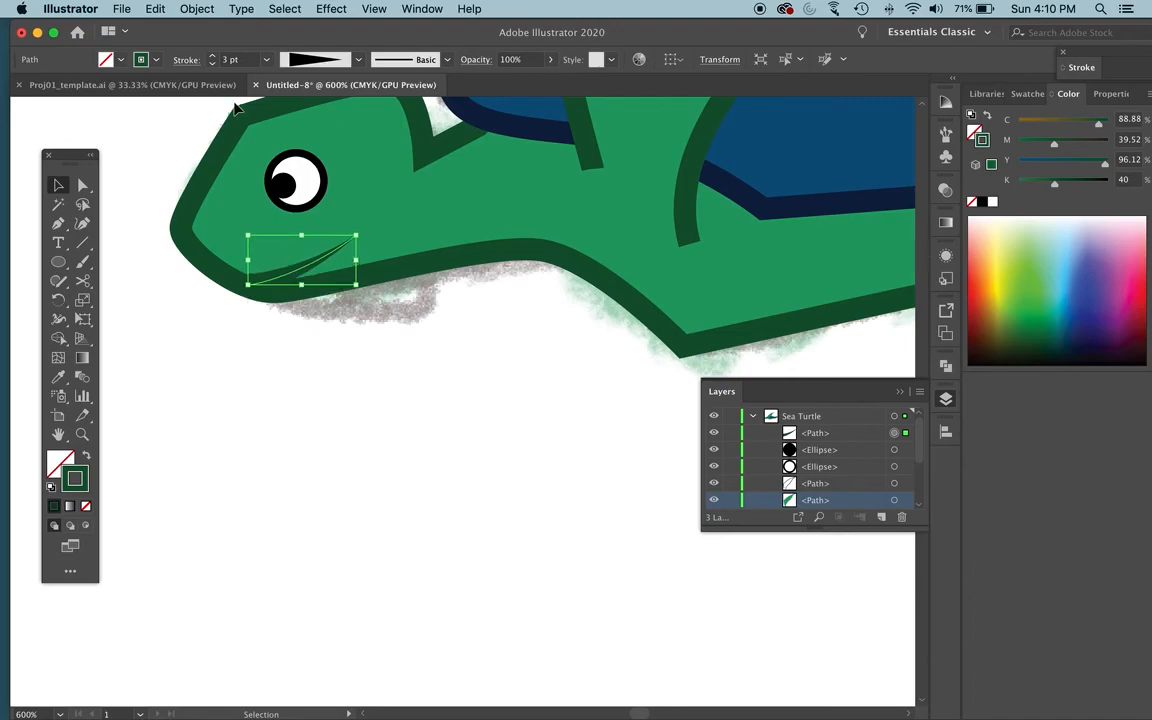
left_click(213, 64)
left_click(301, 363)
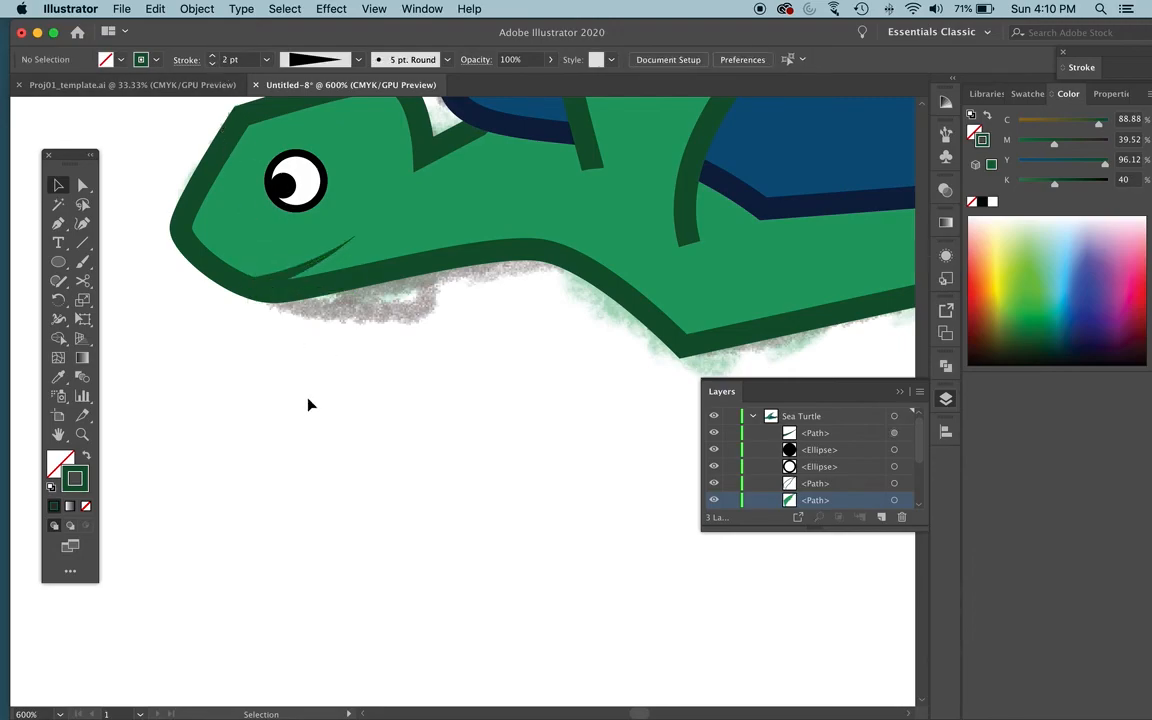
Collapse the Sea Turtle layer and compare the whole turtle with the sketch in Outline view and Preview view.
key("super+minus")
key("super+minus")
key("super+minus")
key("super+minus")
scroll(296, 377, "right", 2)
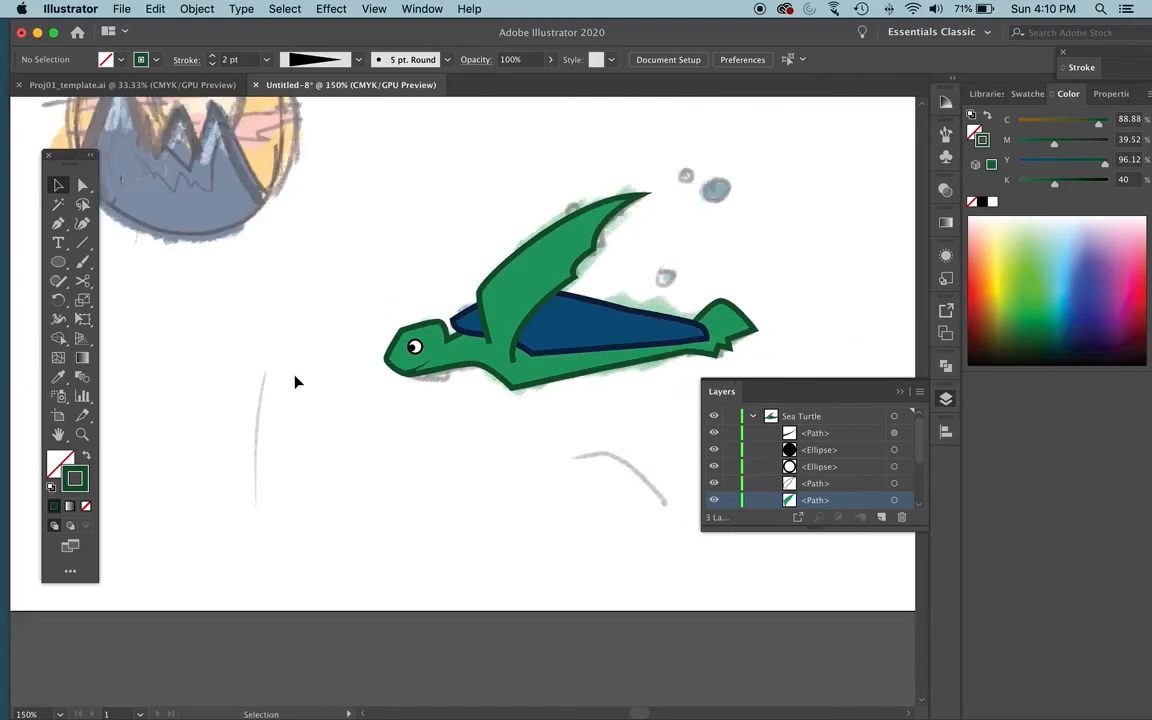
scroll(305, 380, "right", 2)
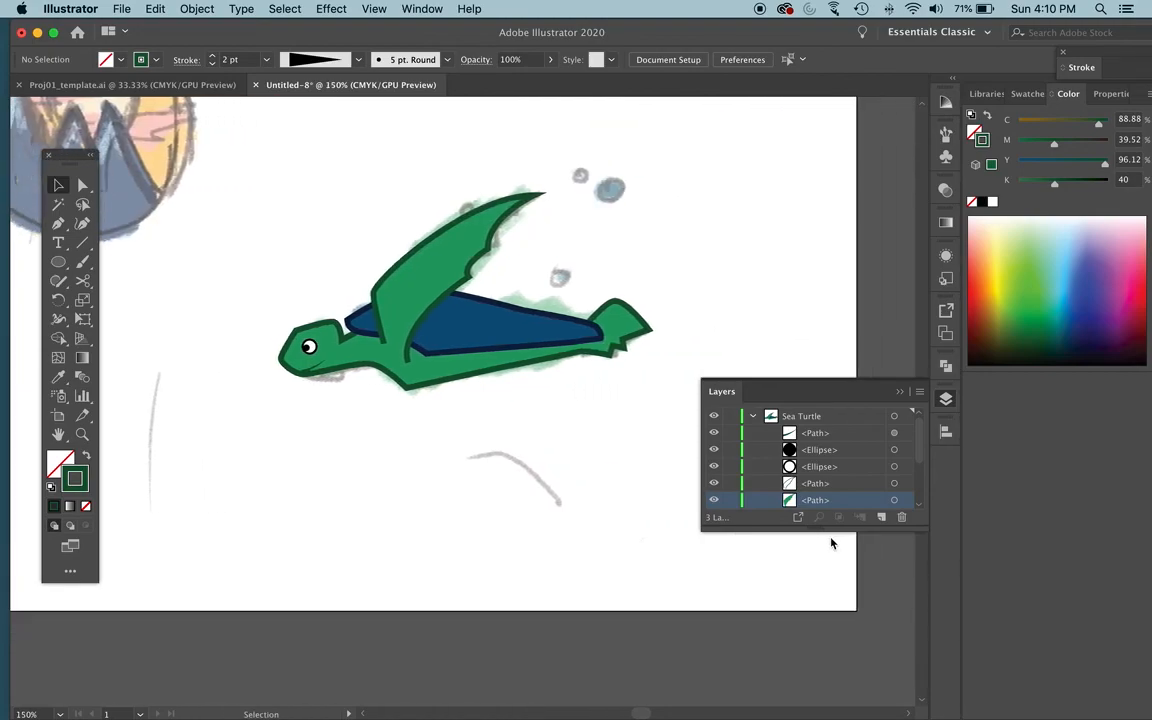
left_click(753, 416)
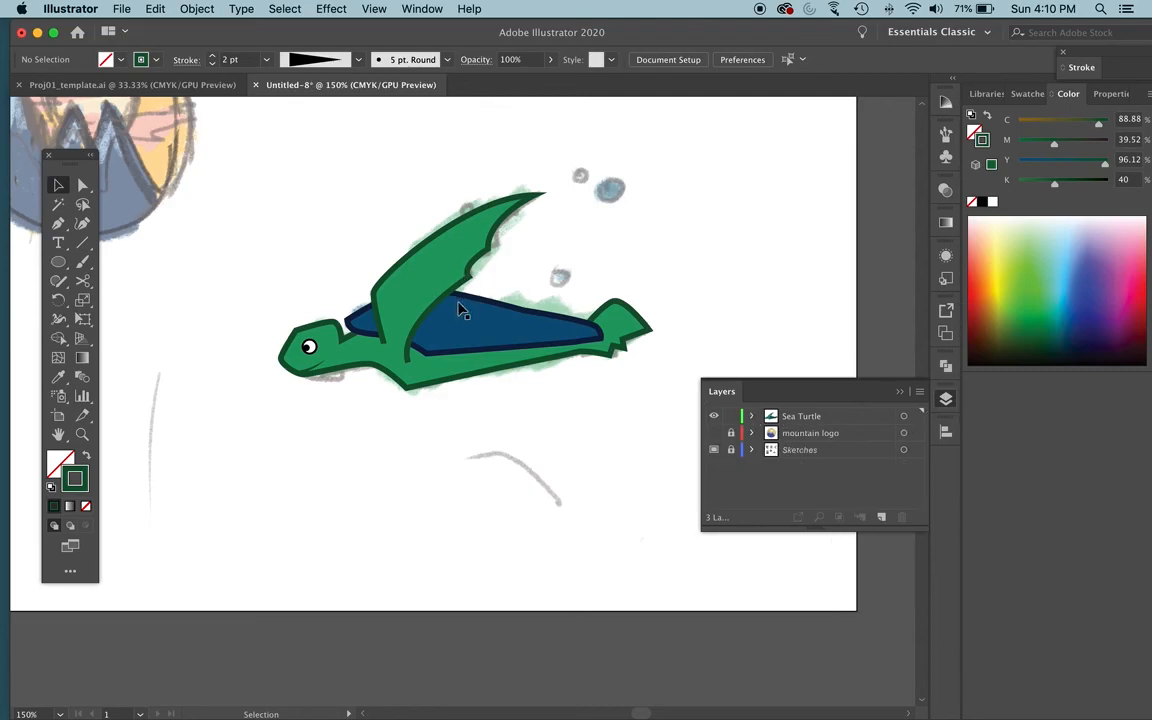
key("super+y")
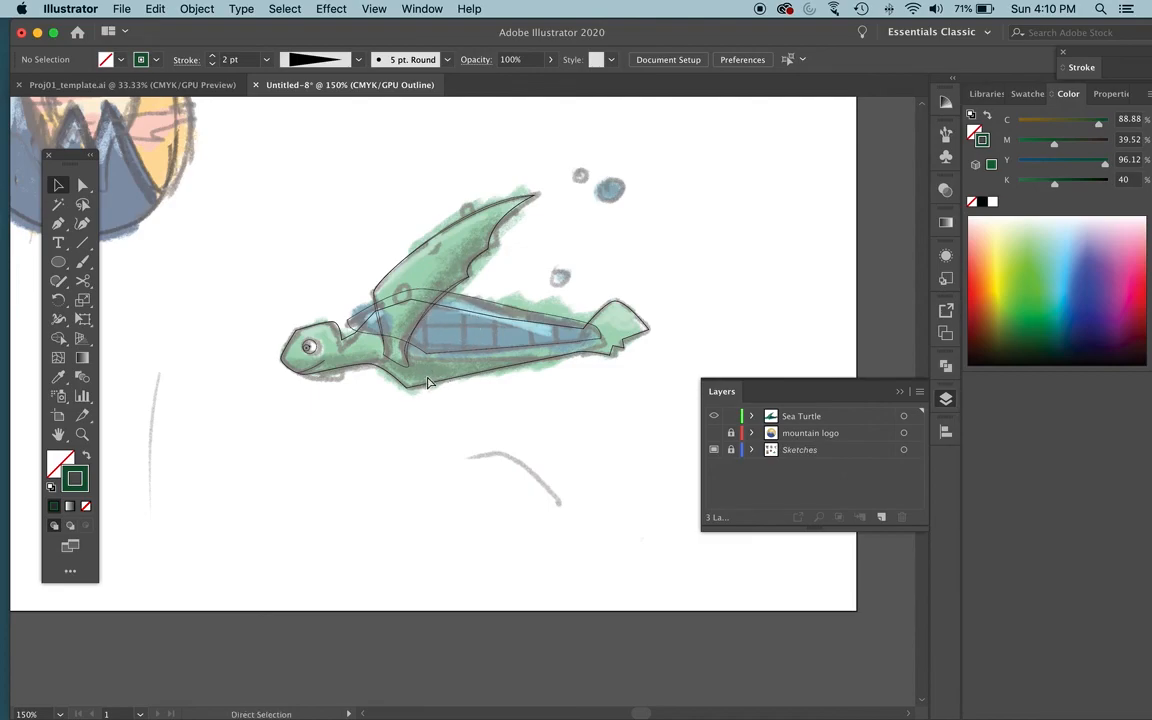
key("super+y")
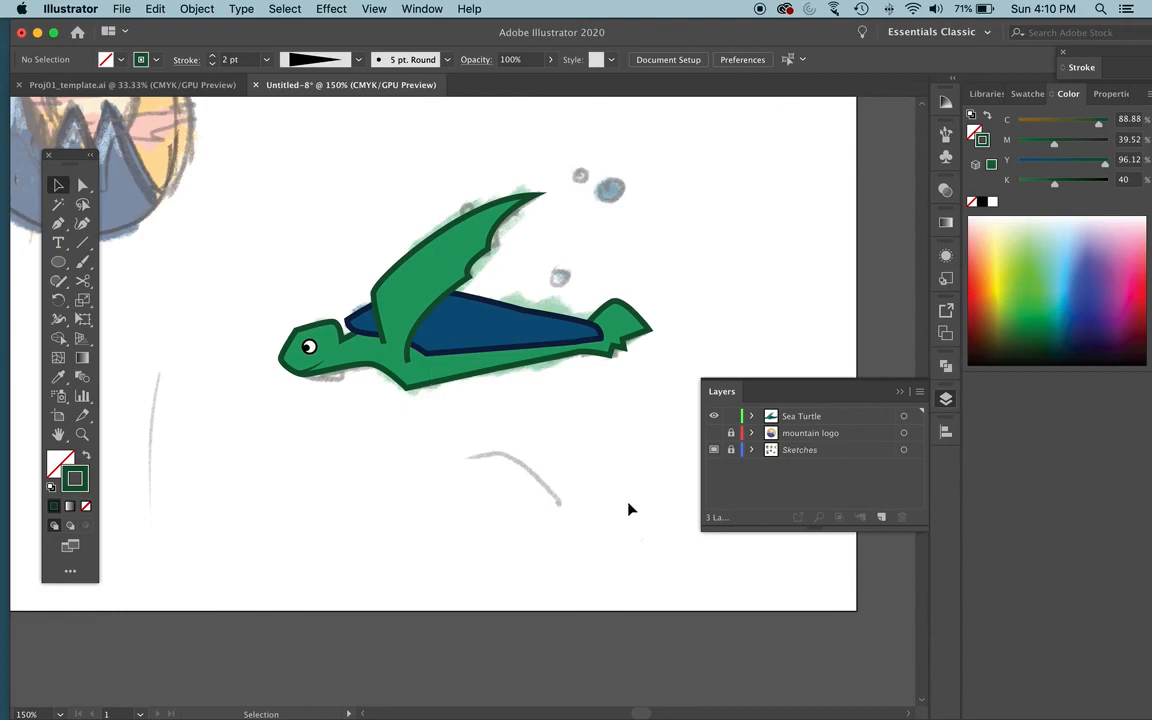